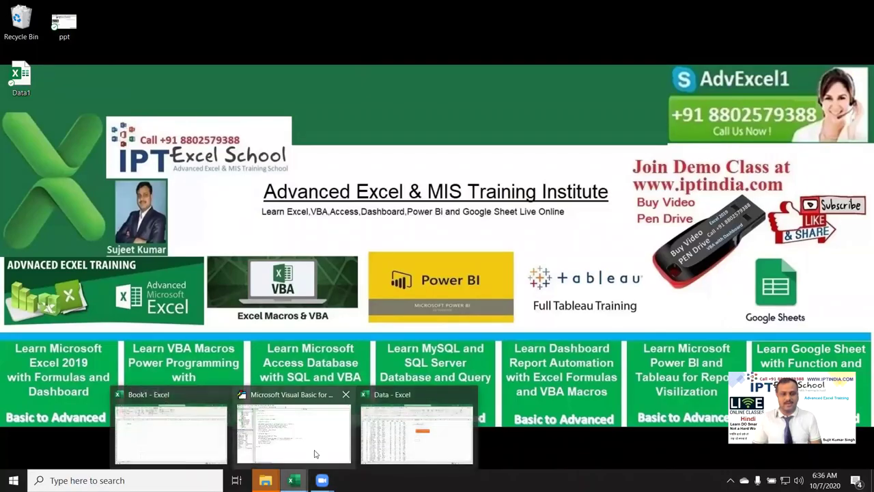
- Close the Data workbook with Don't Save, then bring Book1's VBA editor forward
click(416, 437)
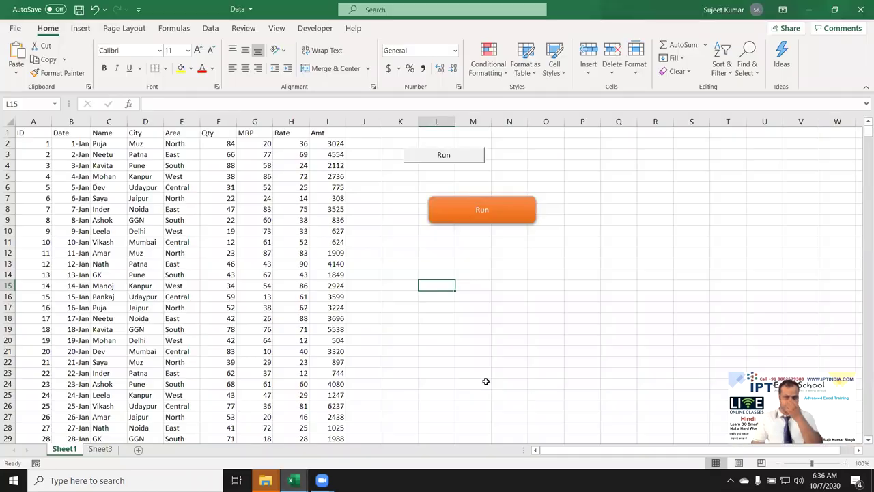
click(861, 10)
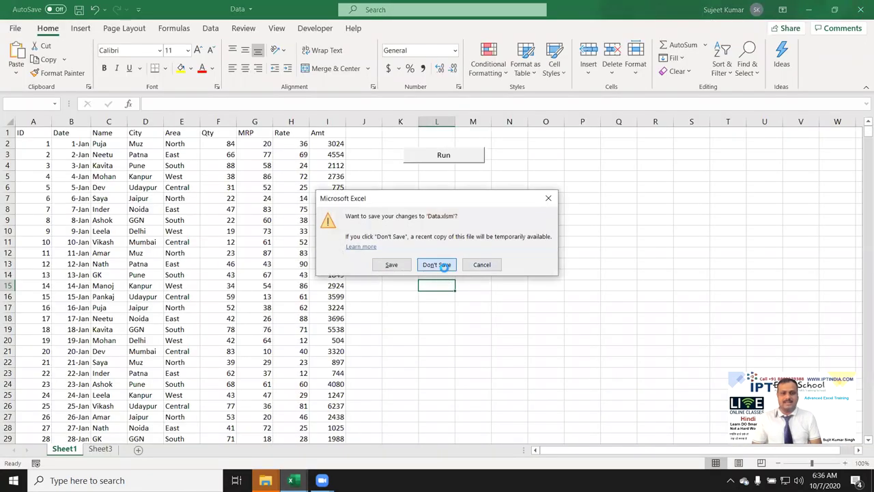
click(437, 266)
mouse_move(292, 480)
click(317, 434)
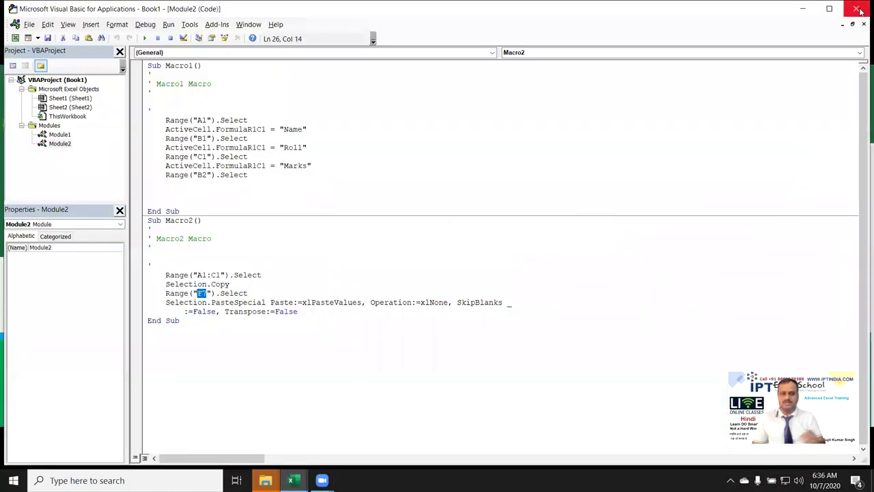
- Clear the 2:00 PM entry in C2:C5 and enter the header Sales in A1
click(859, 6)
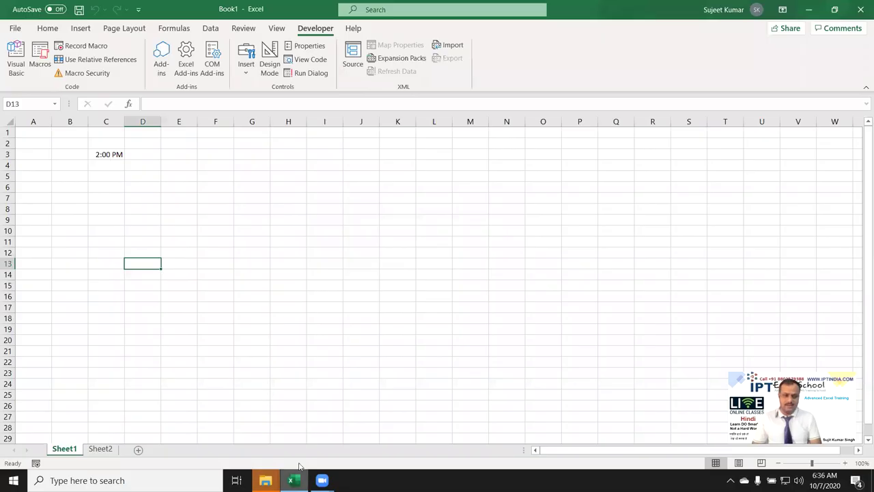
click(243, 329)
drag(102, 142, 112, 178)
key(Delete)
click(28, 155)
key(ctrl+Home)
text(Sales)
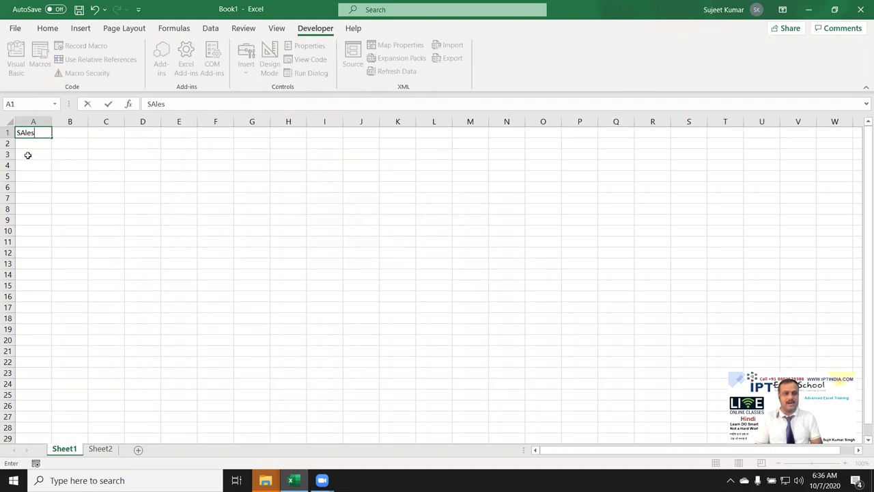
key(Return)
- Enter =RANDBETWEEN(10,90) in A2 and fill it down to A31
text(=ra)
key(Down)
key(Down)
key(Down)
key(Tab)
text(10,90)
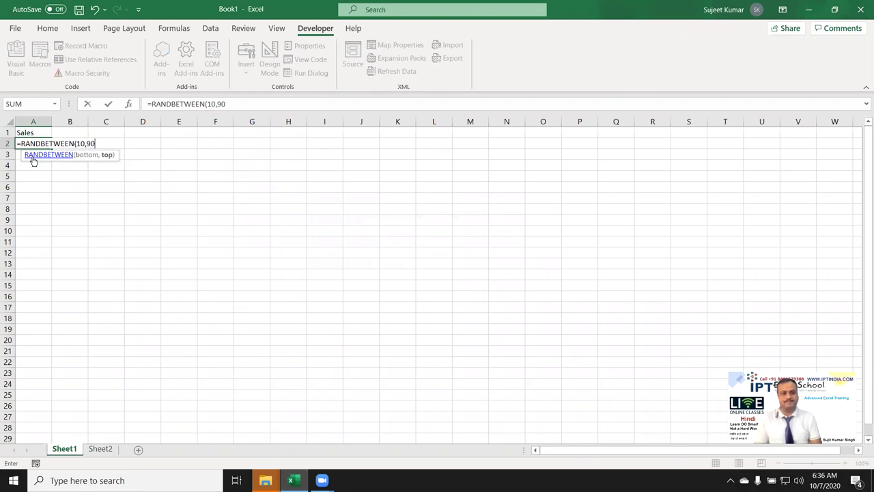
key(ctrl+Return)
scroll(32, 156, down, 10)
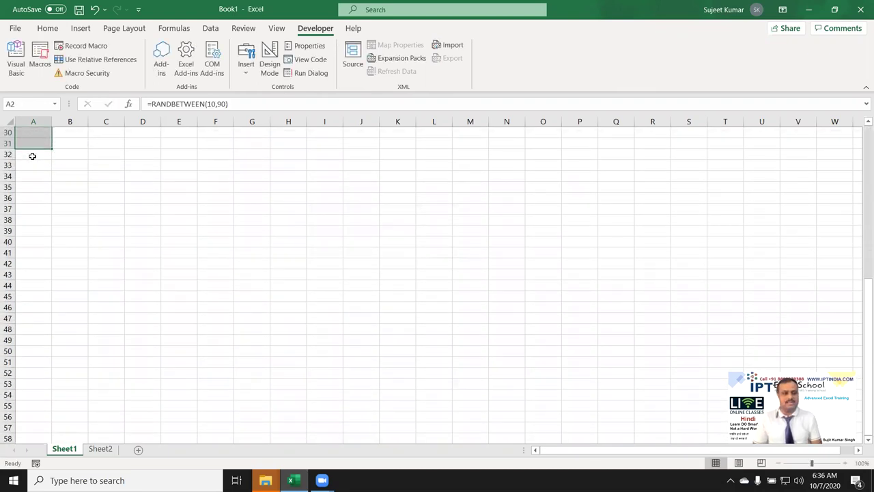
drag(32, 155, 32, 156)
- Copy A2:A31 and paste it back as values only
key(ctrl+c)
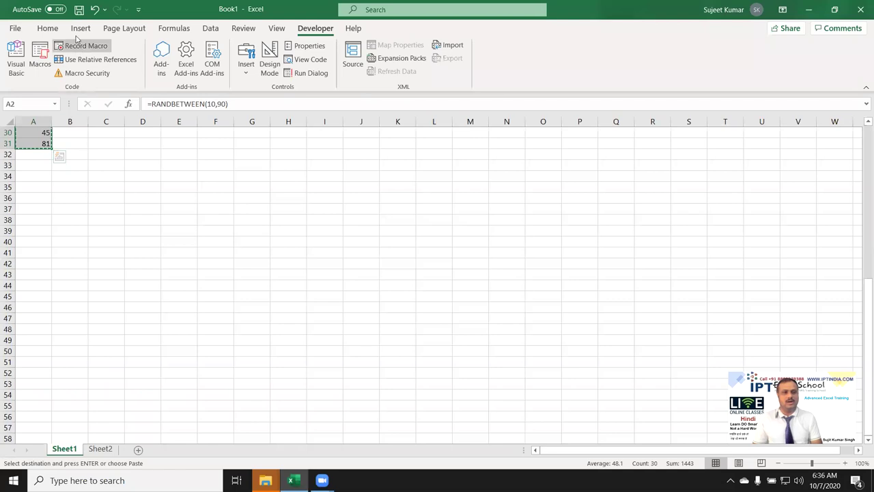
click(57, 30)
click(16, 73)
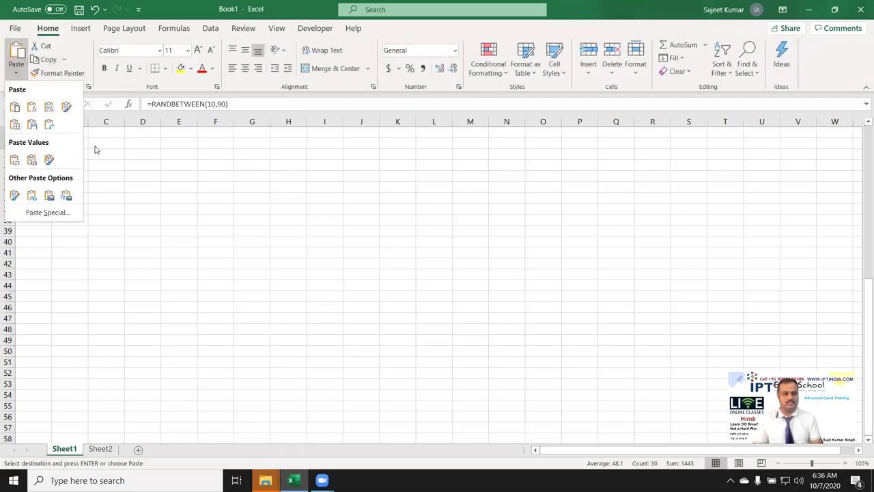
click(15, 159)
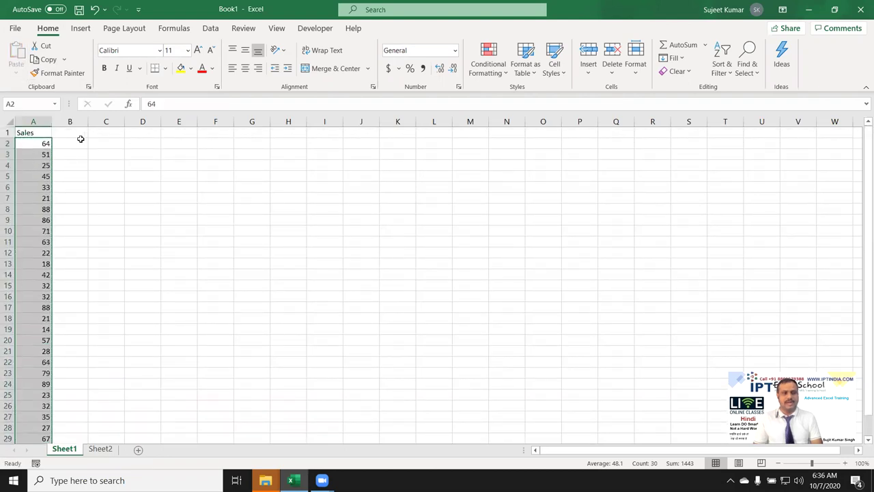
- Enter INC in B1, >50 in D2 and 500 in E2
click(82, 134)
text(I)
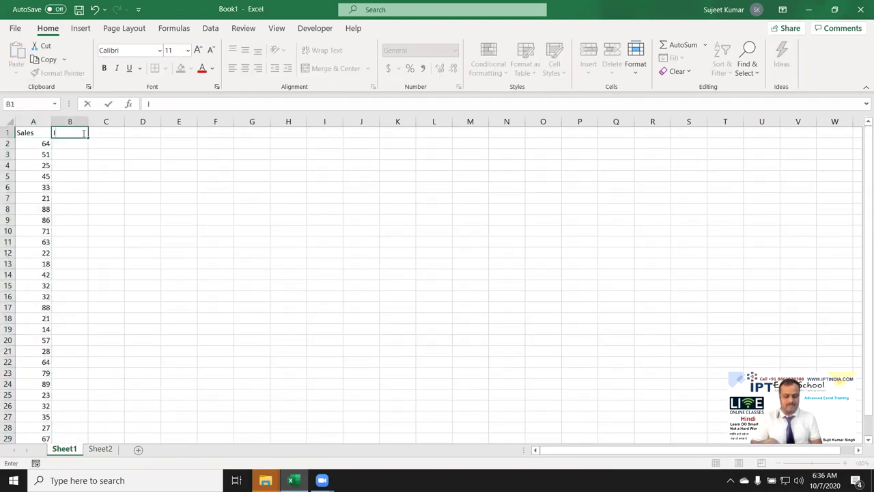
text(NC)
click(135, 146)
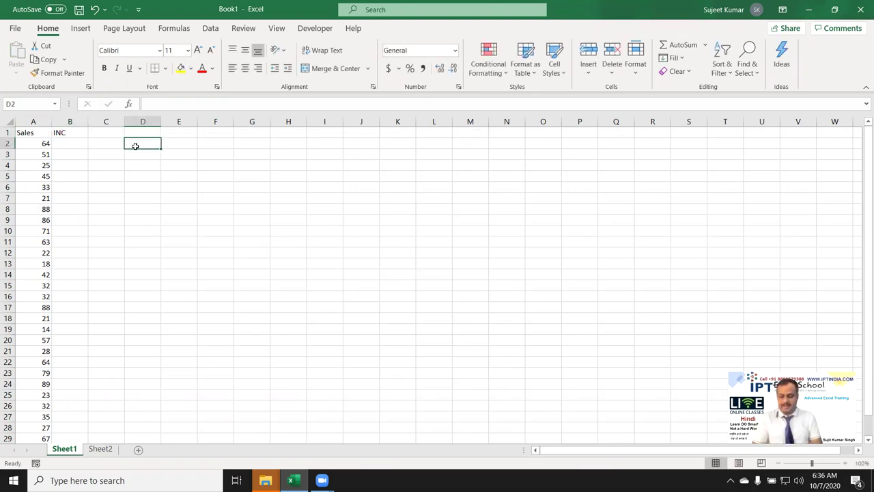
text(>50)
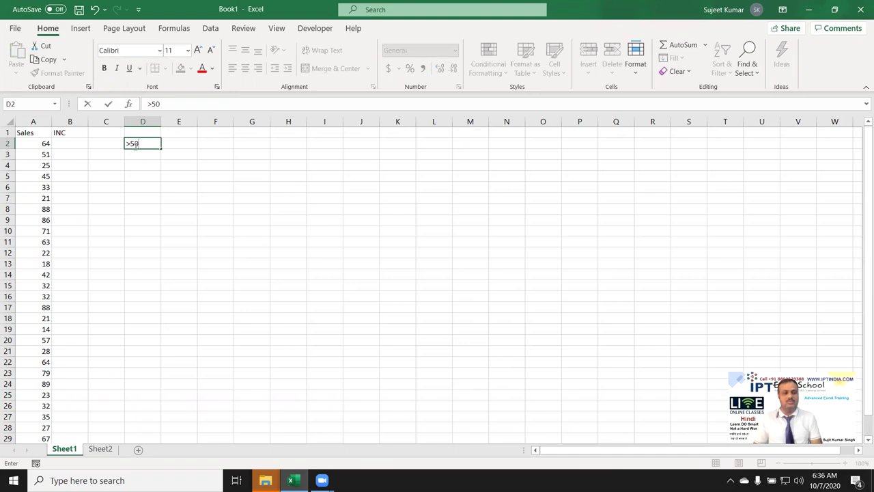
key(Tab)
text(50)
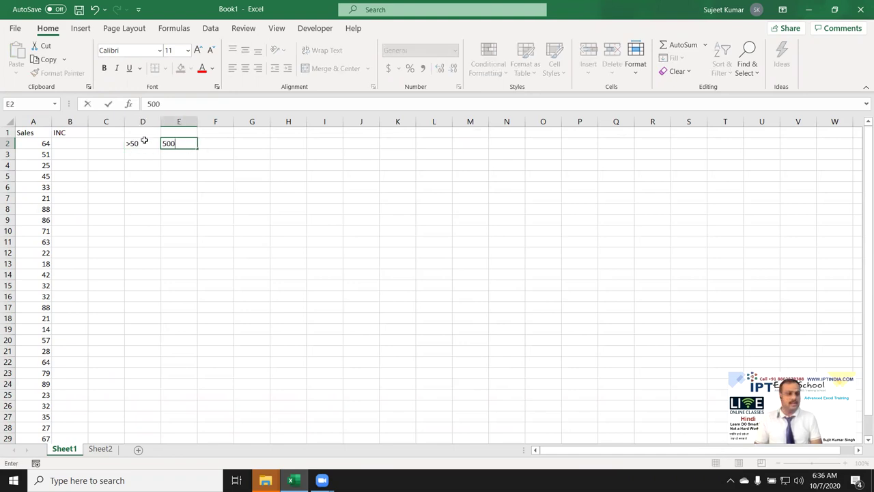
key(Return)
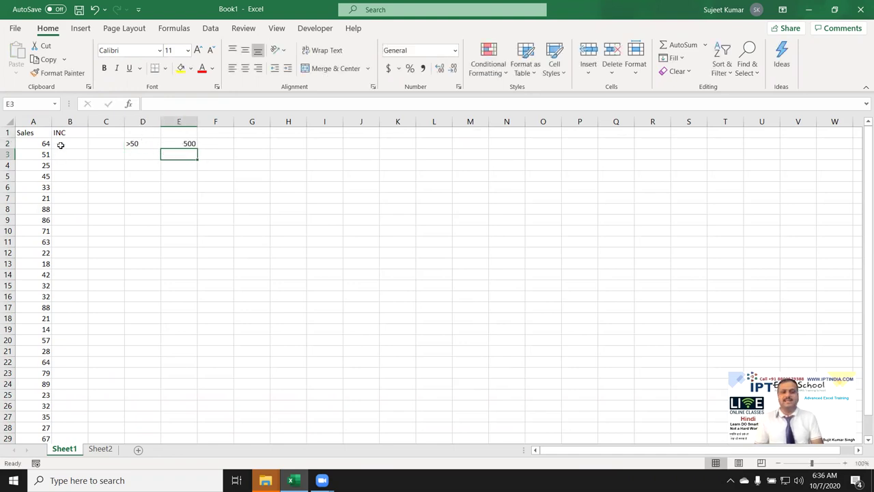
- Start an =IF(A2>50,500 formula in B2, then abandon it, leaving B2 empty
click(60, 145)
text(=IF)
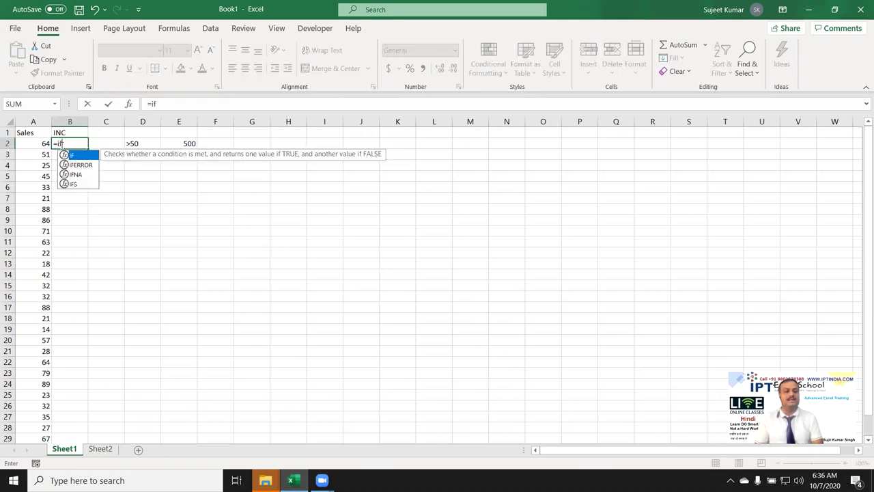
text(()
key(Left)
text(>5)
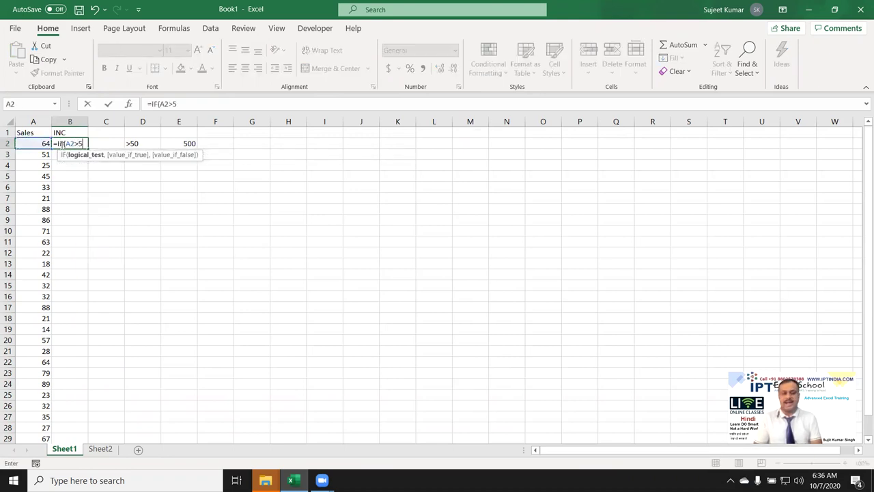
text(0,500)
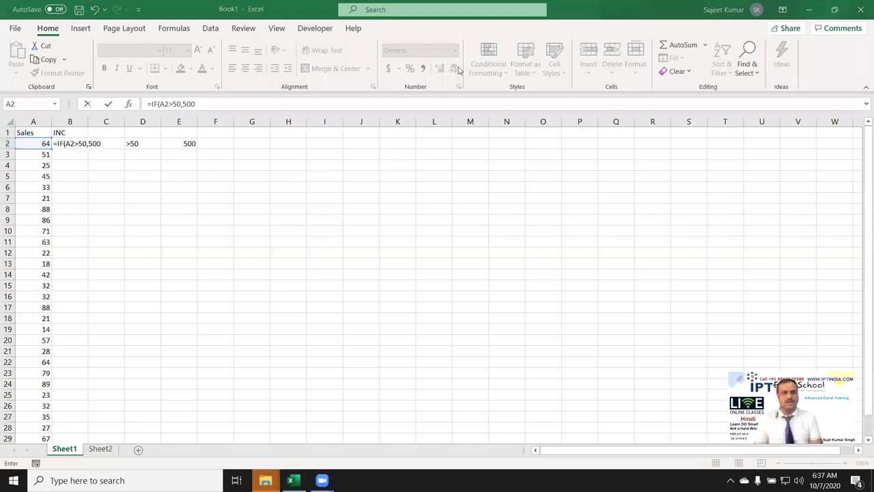
key(Escape)
click(315, 28)
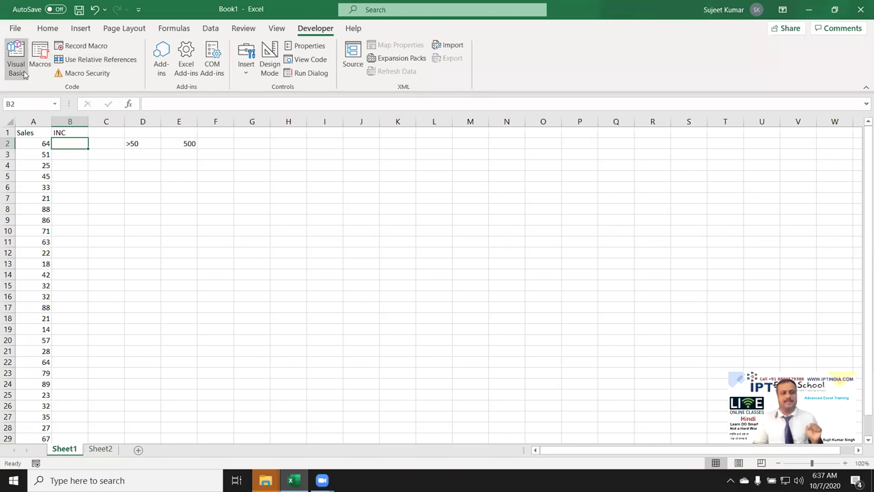
- Wipe Module1's old code and create an empty Sub if_1 macro
click(16, 67)
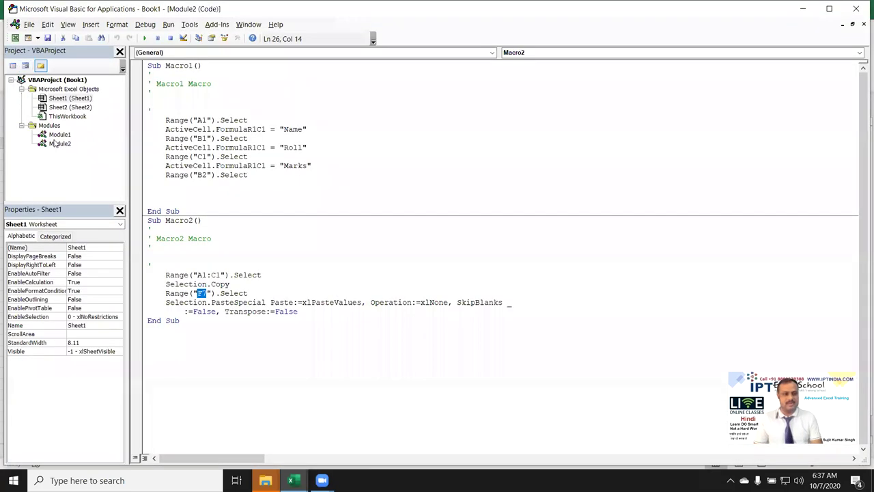
double_click(54, 144)
double_click(59, 135)
key(ctrl+a)
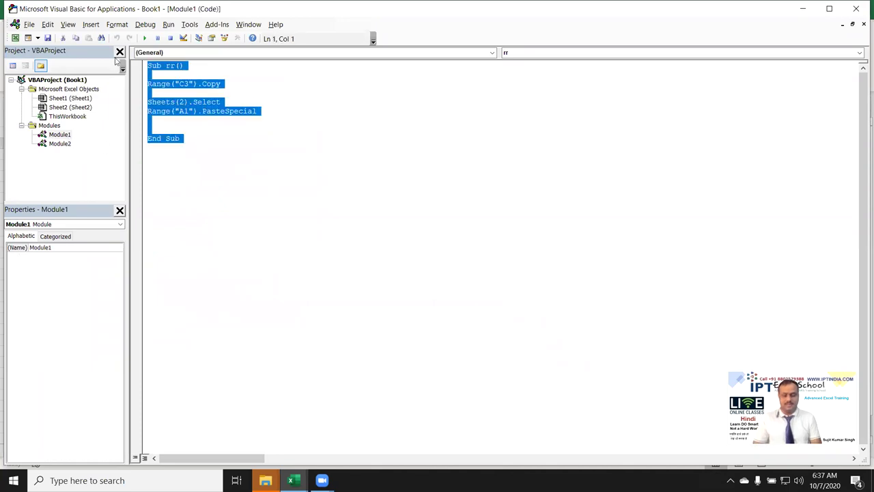
key(Delete)
text(su)
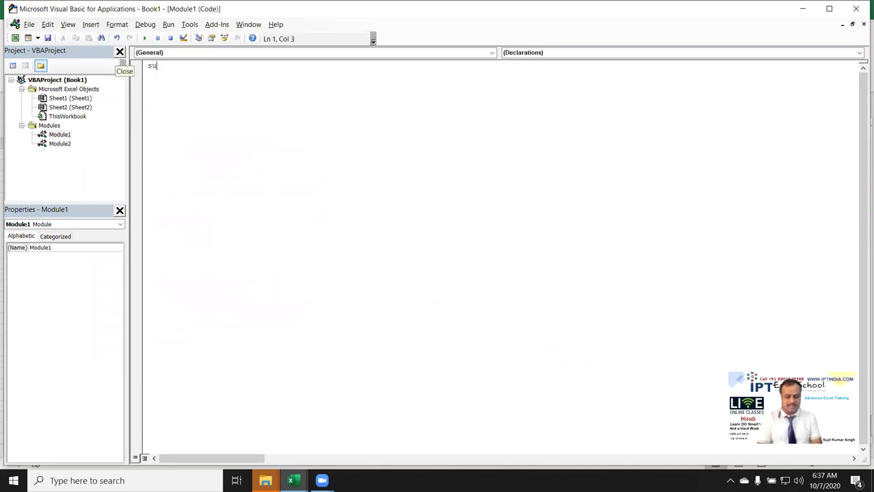
text(b rr)
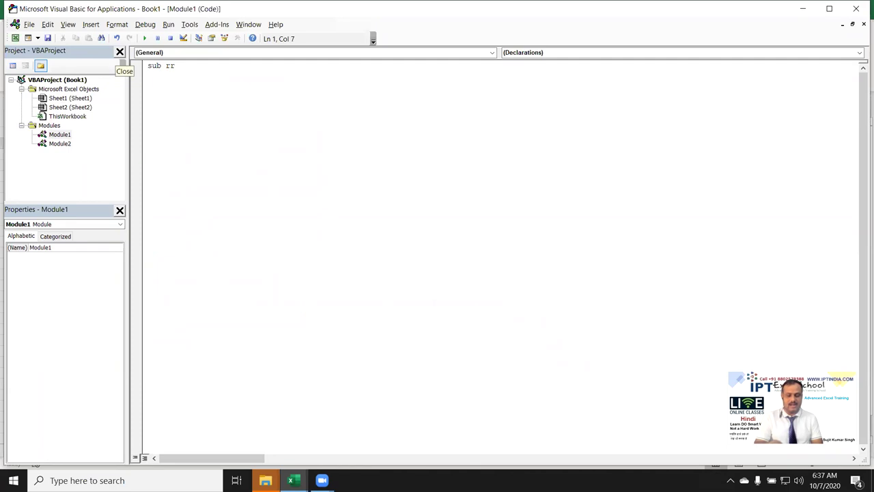
key(BackSpace)
key(BackSpace)
text(if)
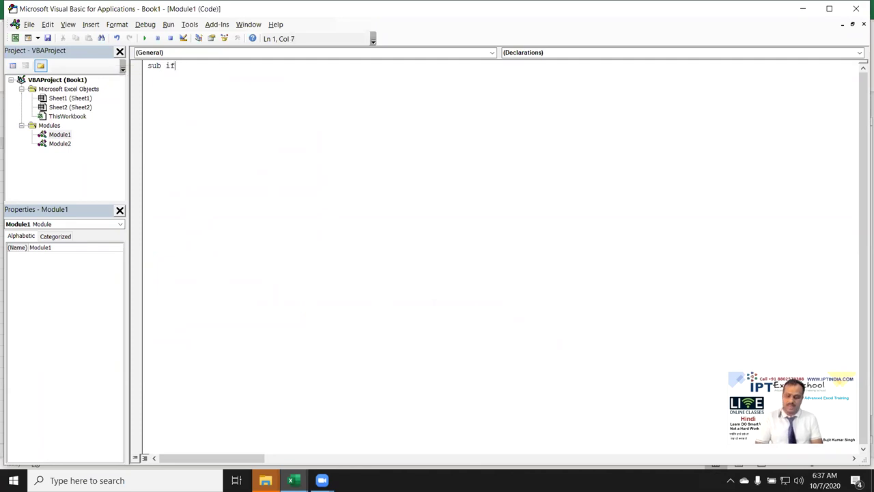
text(())
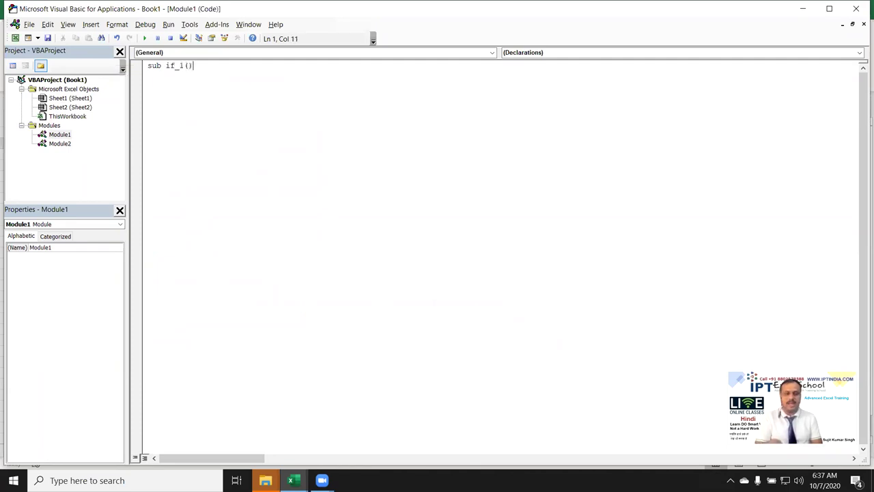
key(Return)
key(Return)
key(Return)
key(Return)
key(Return)
- Begin an If Range( statement on a blank line inside if_1
key(Up)
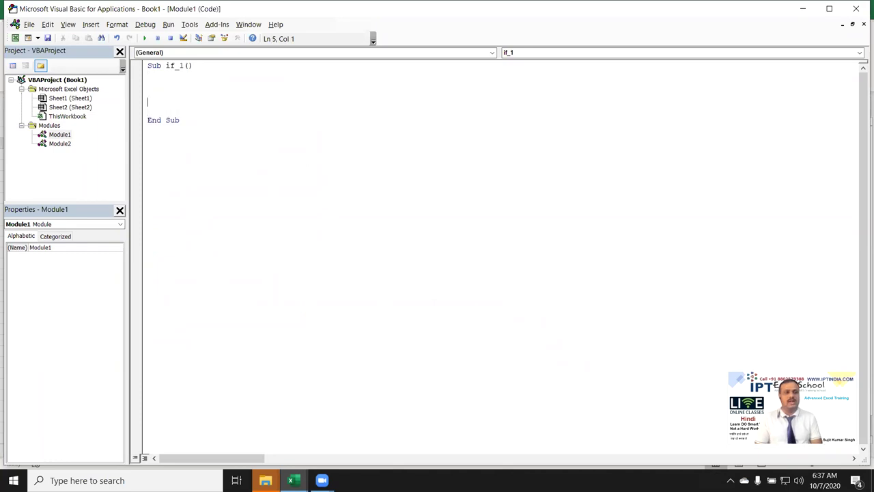
key(Up)
text(for)
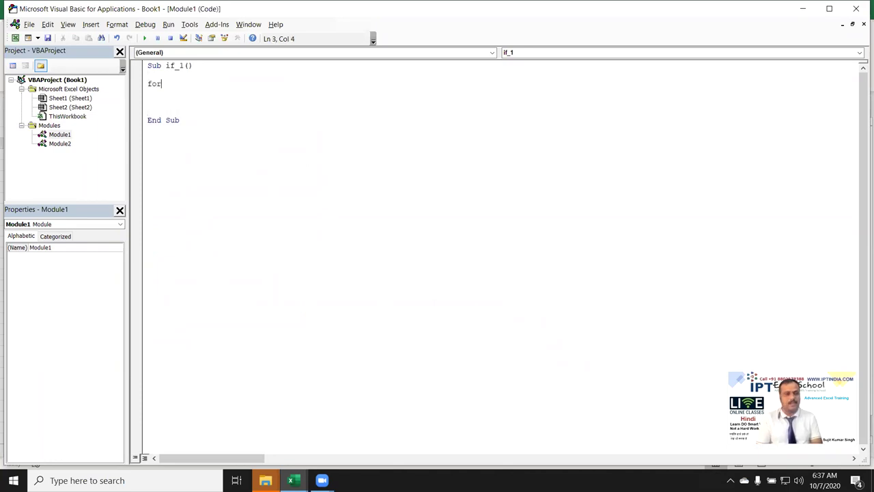
key(BackSpace)
key(BackSpace)
key(BackSpace)
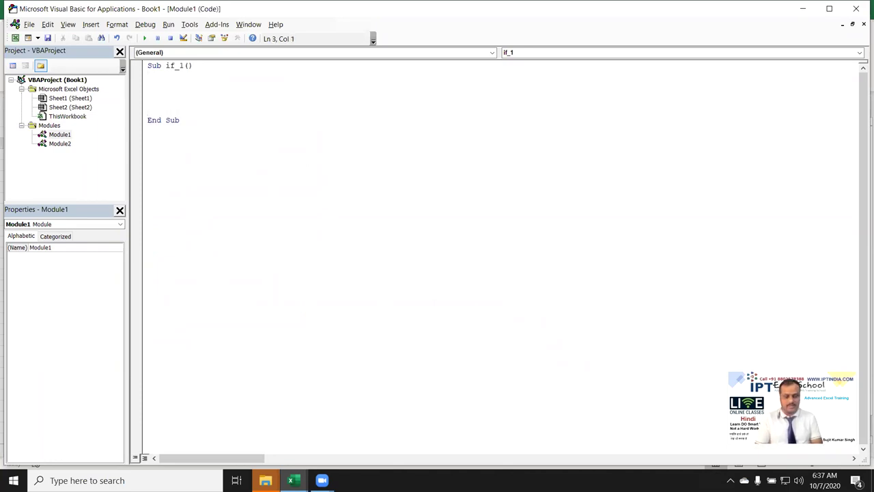
text(if range()
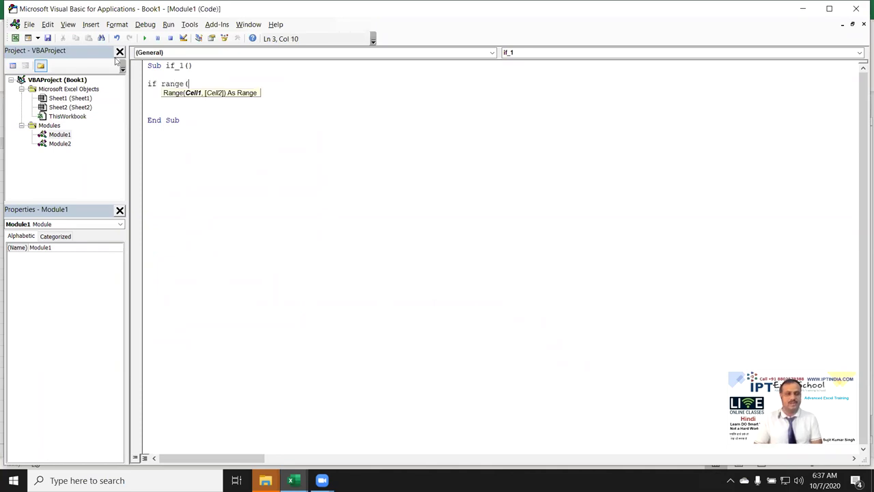
key(alt+F11)
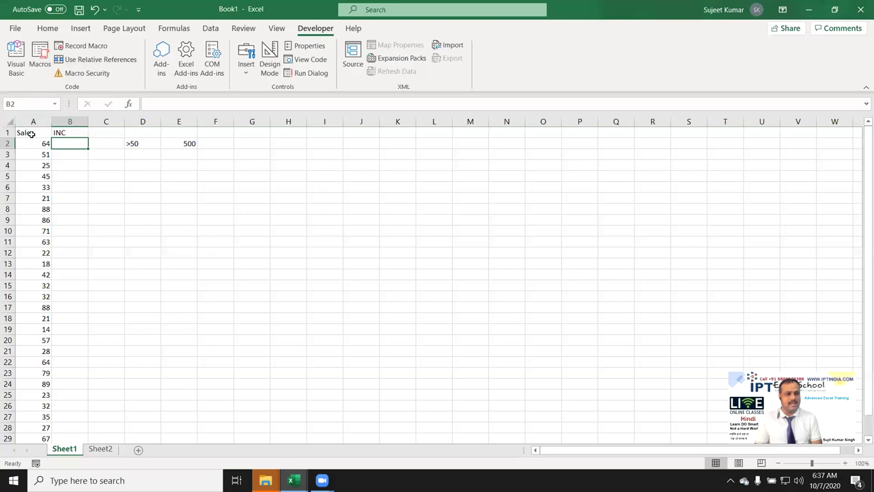
key(alt+F11)
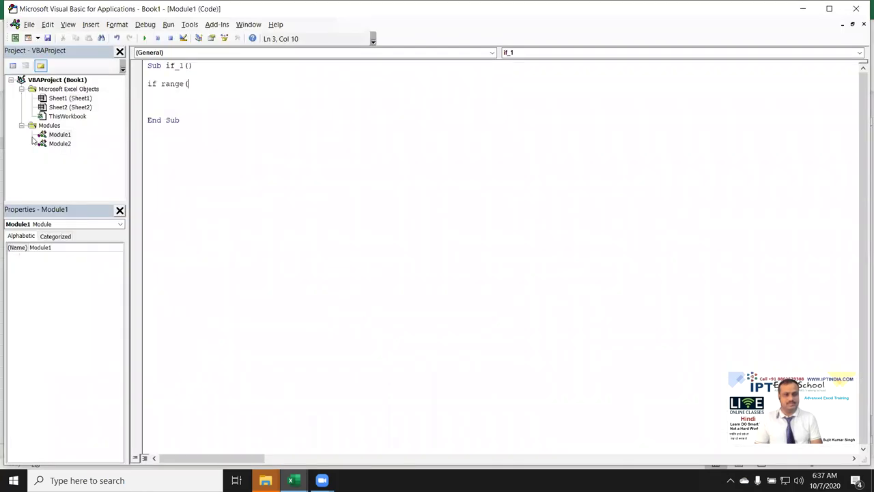
- Finish the line If Range("A2").Value > 50 Then Range("B2").Value = 500
text("A2)
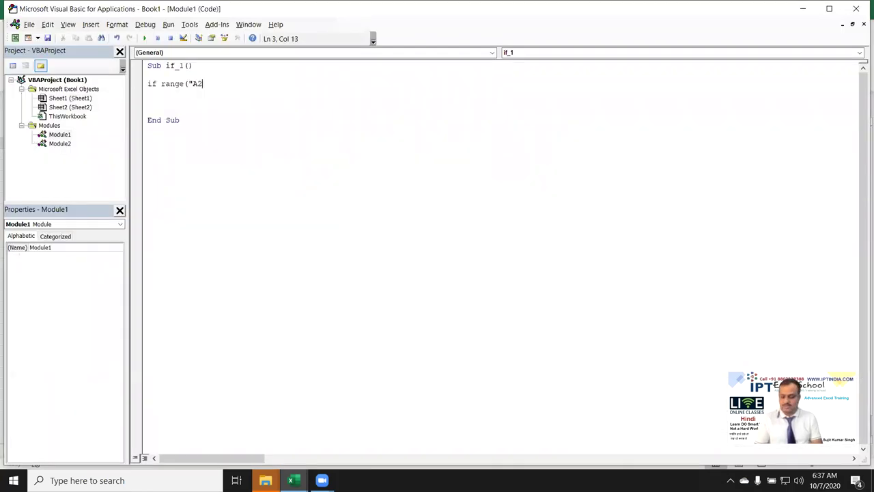
text("))
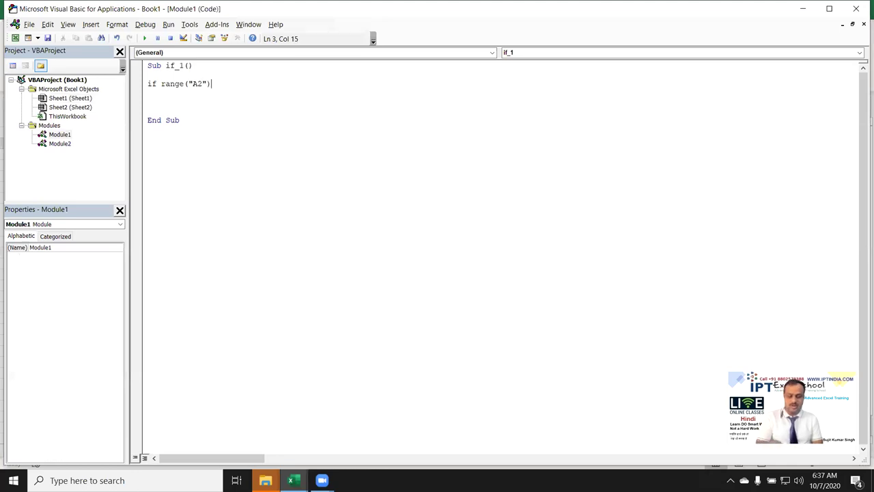
text(.v)
key(Down)
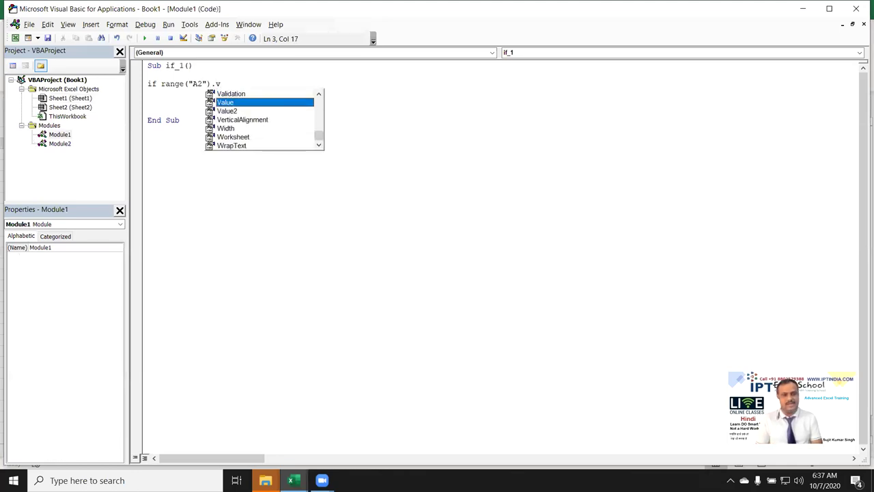
key(Tab)
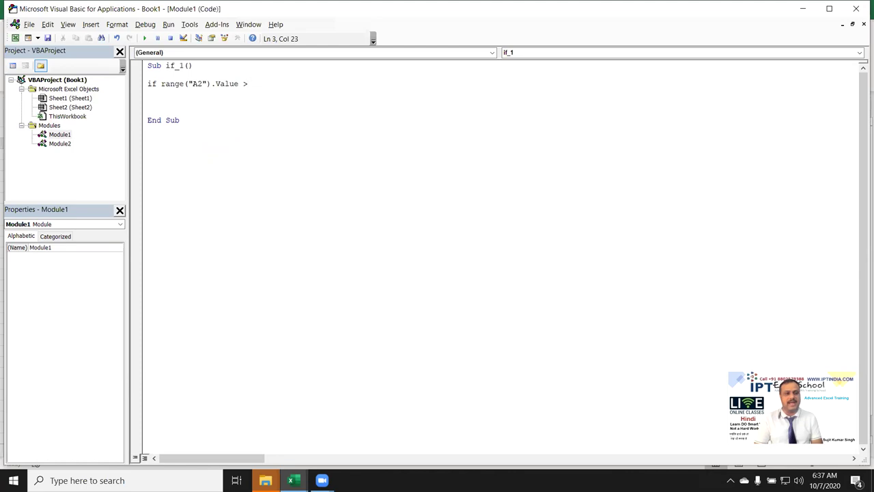
text(50then)
text(nge("B2)
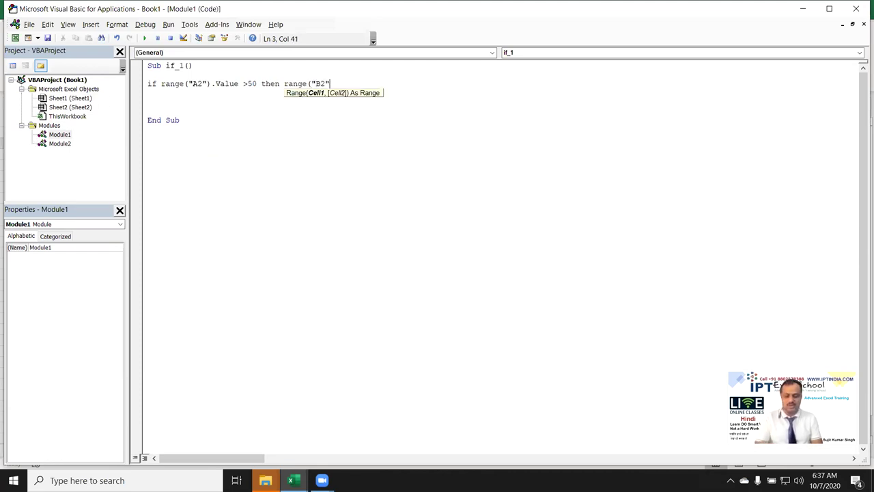
text().valu)
key(Tab)
text(=500)
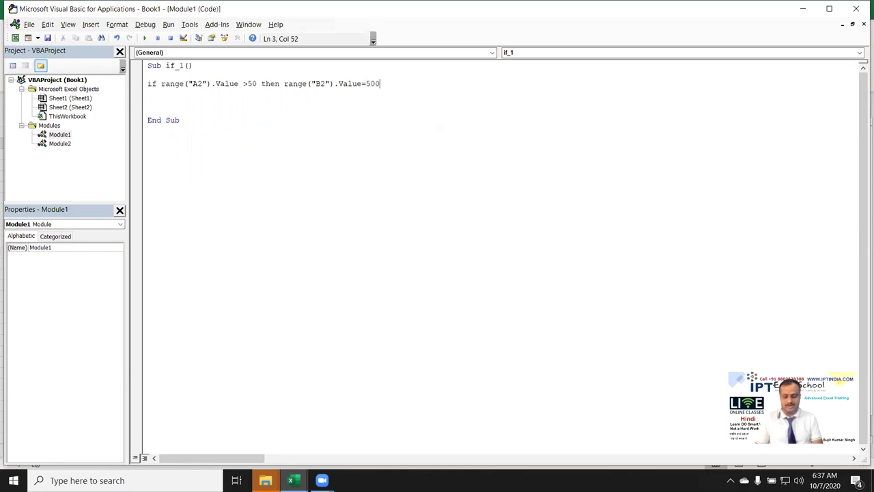
key(Return)
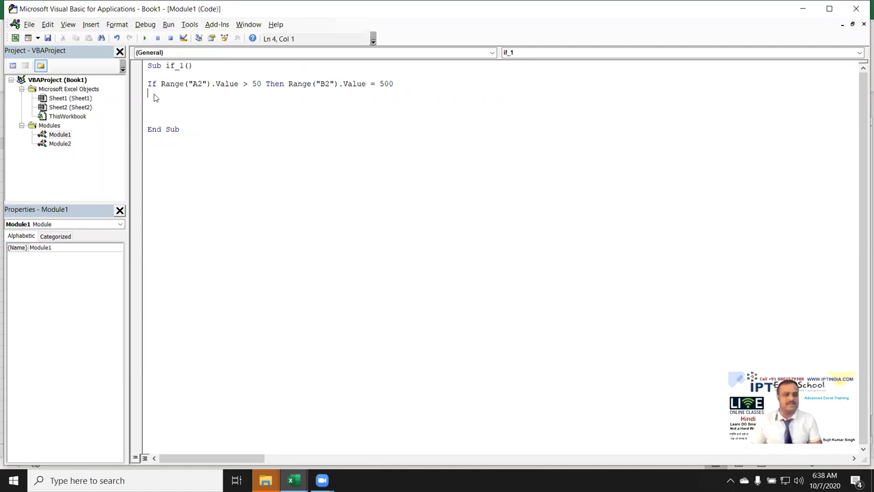
- Insert a blank line above the If statement in if_1
key(alt+F11)
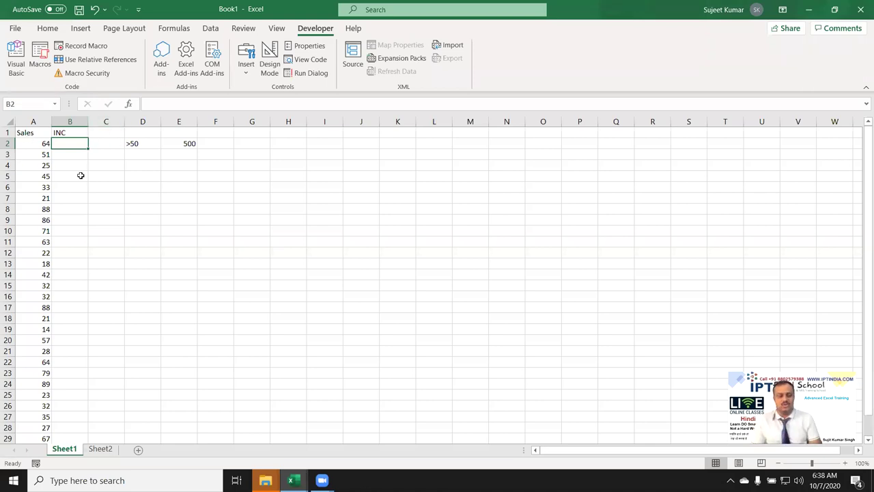
key(alt+F11)
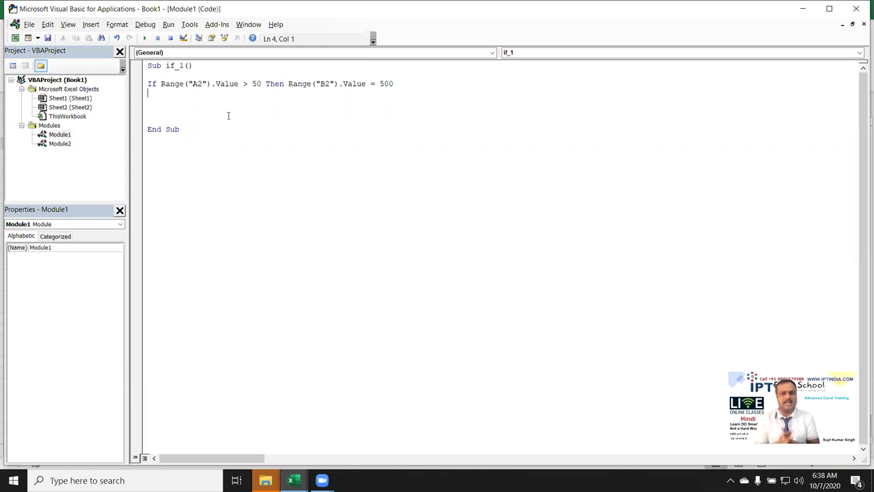
key(Up)
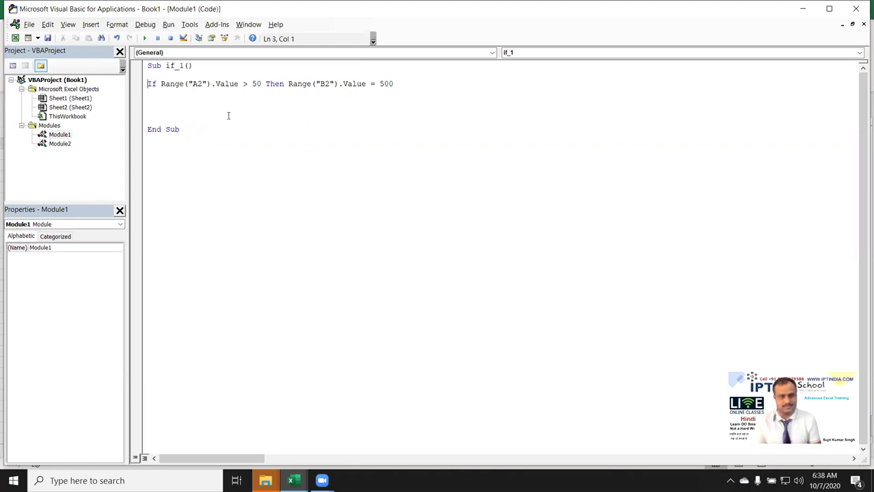
key(shift+Down)
key(Left)
key(Return)
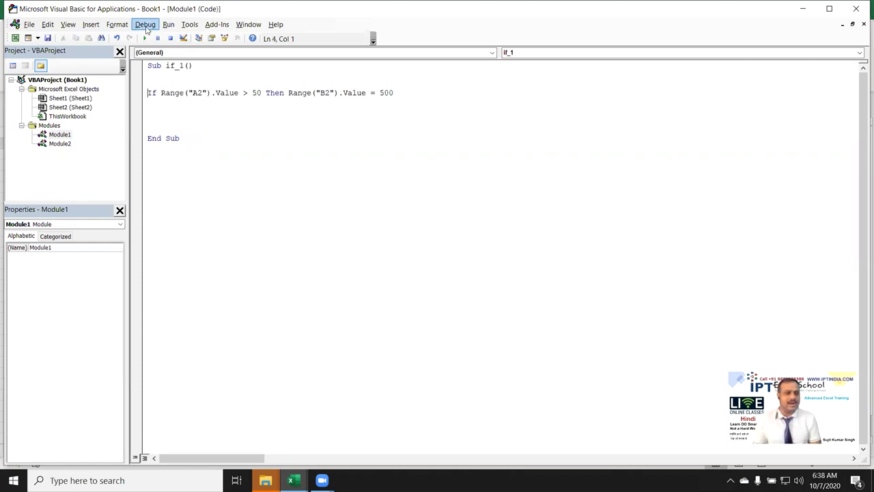
- Run the if_1 macro and confirm B2 on the sheet shows 500
click(144, 38)
key(alt+F11)
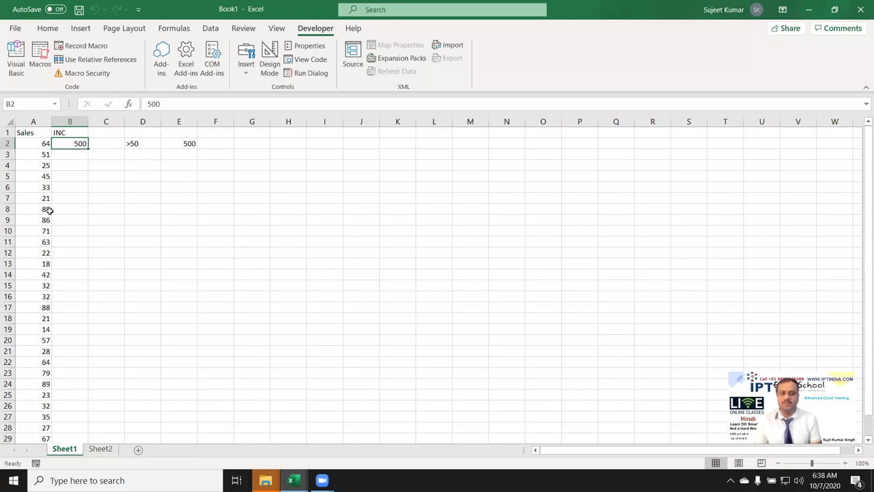
scroll(49, 211, down, 5)
scroll(37, 296, up, 5)
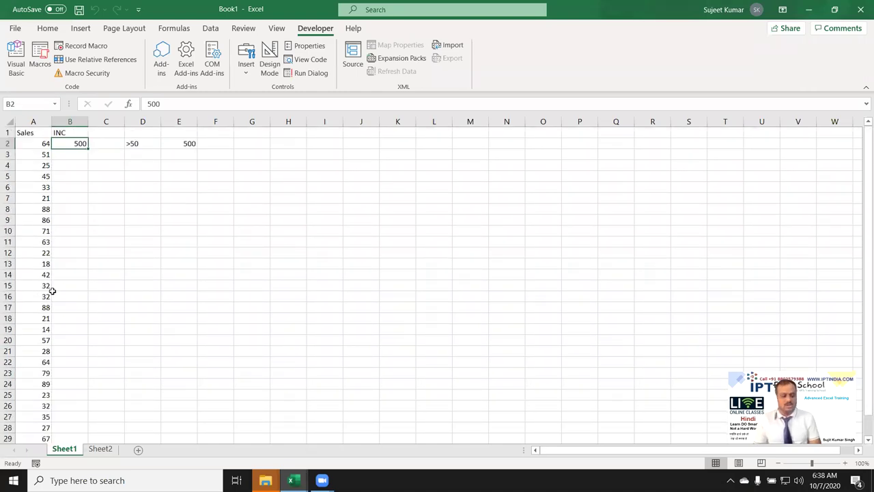
key(alt+F11)
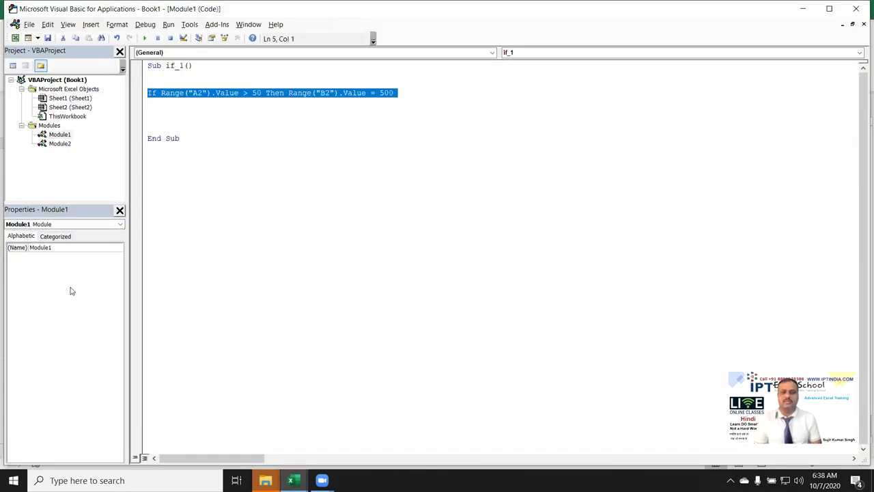
- Copy the If statement line and paste duplicates of it
key(ctrl+c)
key(ctrl+v)
key(ctrl+v)
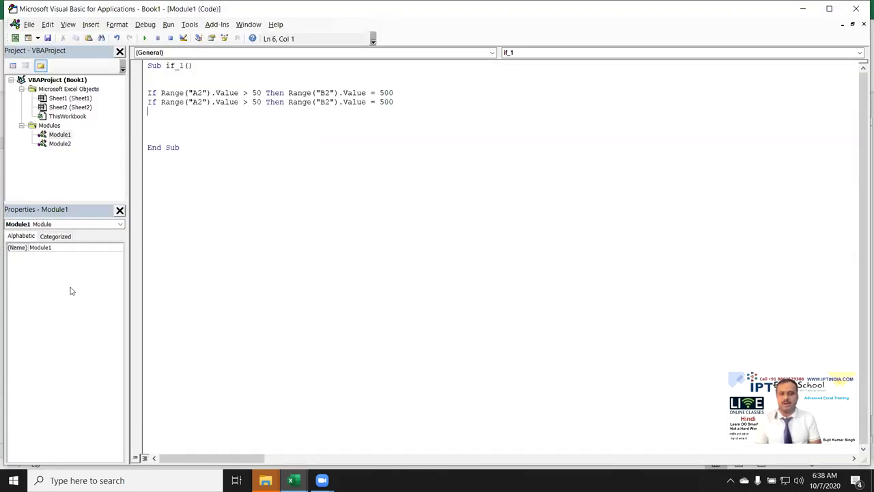
key(ctrl+v)
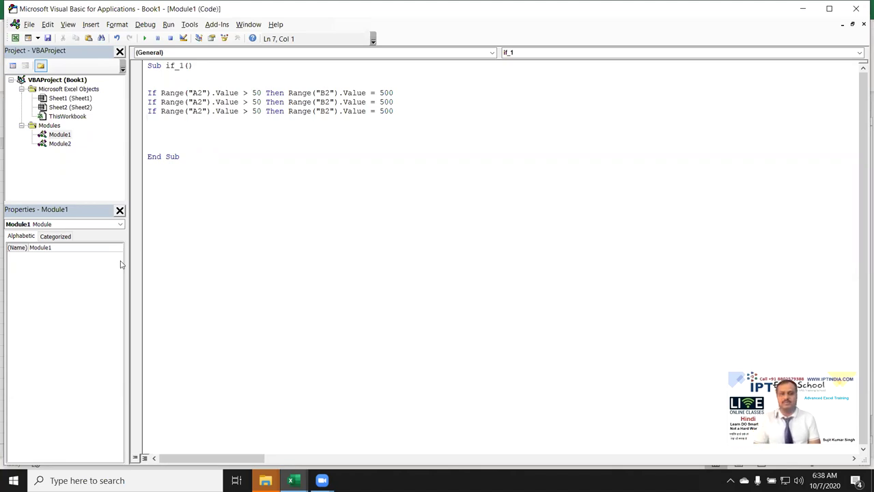
- Remove the duplicate If lines and wrap the If line in For i = 2 To 33 … Next i
key(ctrl+z)
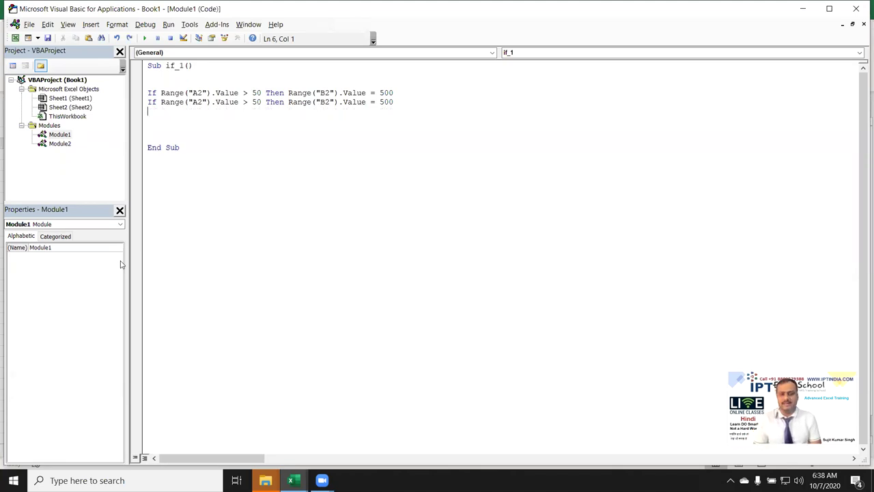
key(ctrl+z)
click(157, 85)
text(for i = )
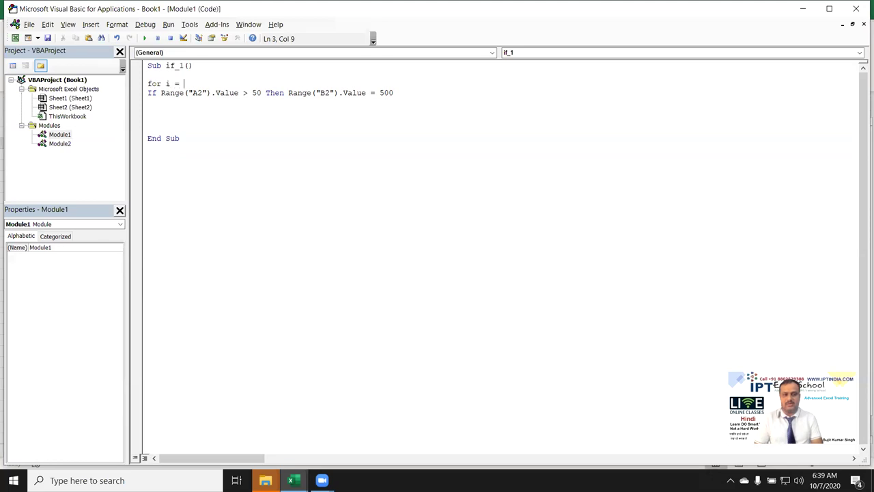
text(1)
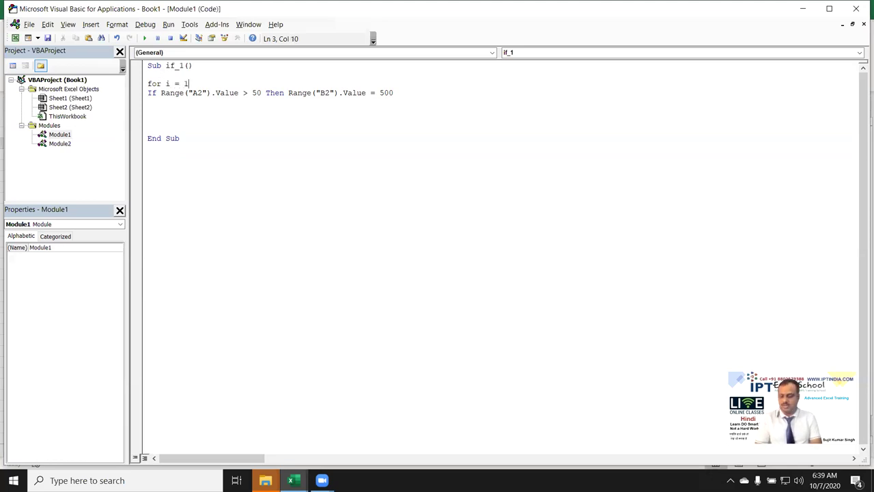
key(BackSpace)
text(2 to 33)
key(Down)
key(Down)
text(next )
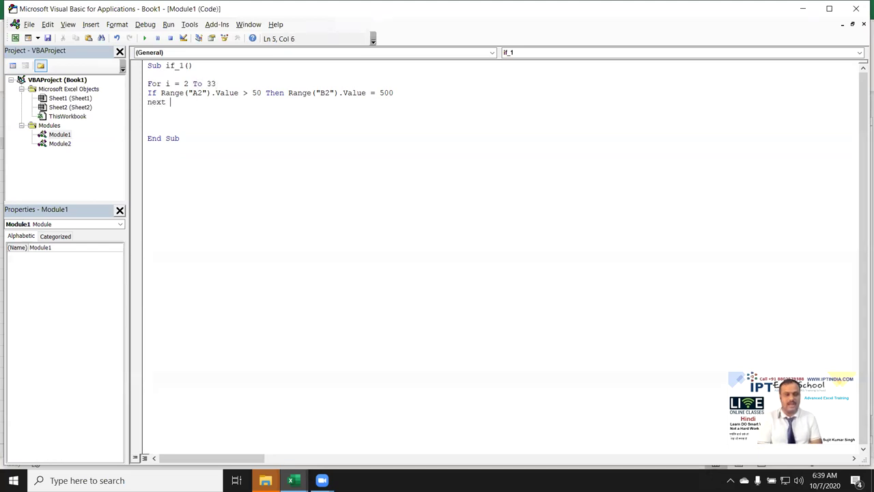
text(i)
key(Left)
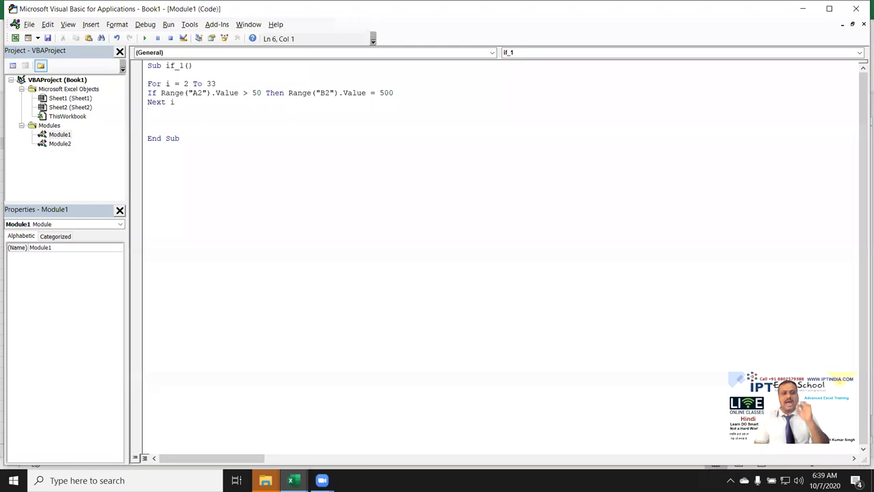
key(Left)
key(Up)
key(Left)
key(Left)
key(Left)
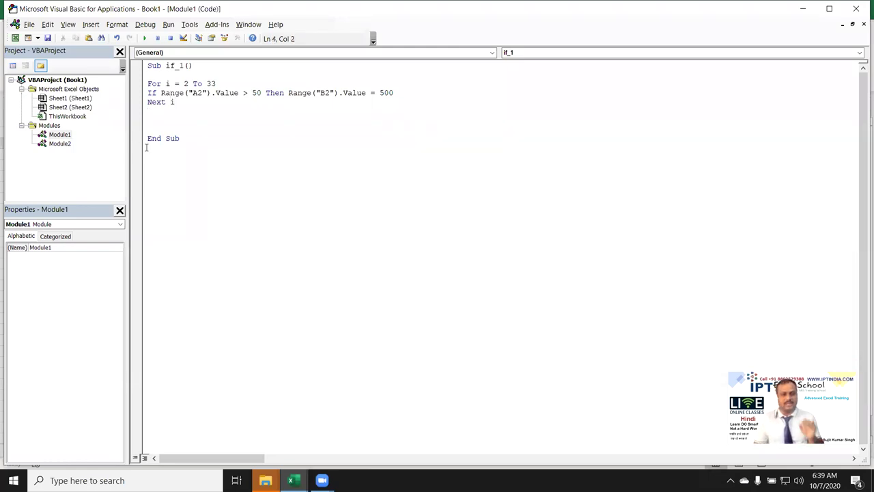
- Add an empty Sub rr() procedure below End Sub and switch back to the worksheet
click(146, 148)
key(Return)
text(sub rr)
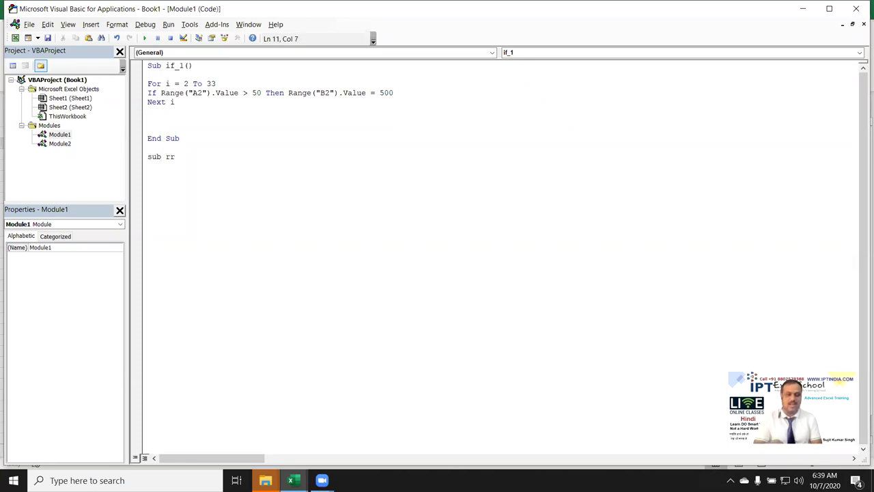
text())
key(Return)
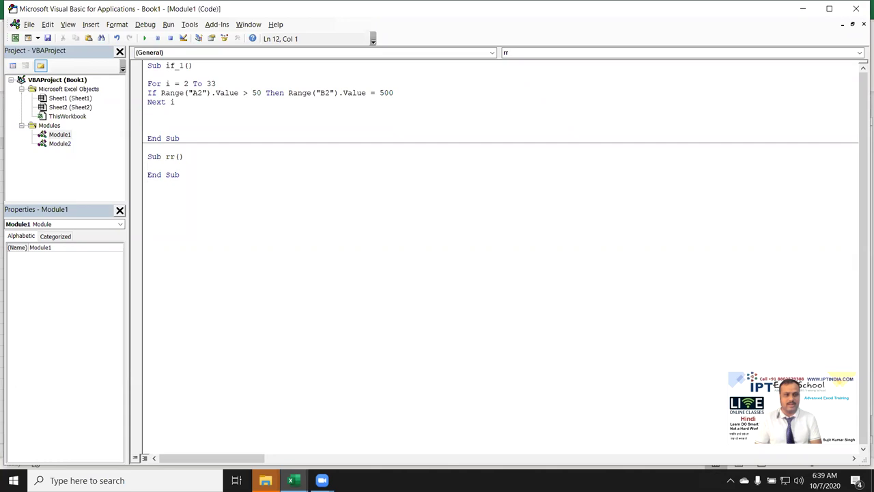
key(alt+F11)
click(457, 144)
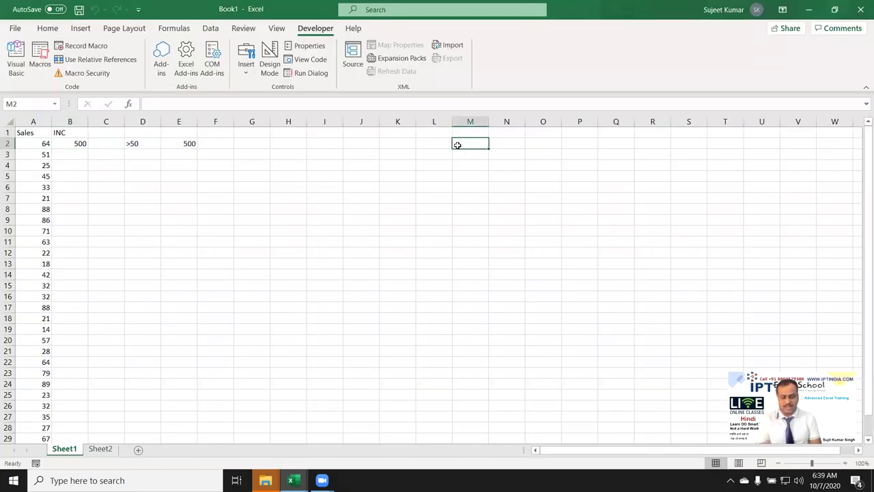
- Enter loop notes: For and Do labels in column M, I=1 to 10 and Each in N2:N3
text(rr)
key(Return)
key(Return)
key(Return)
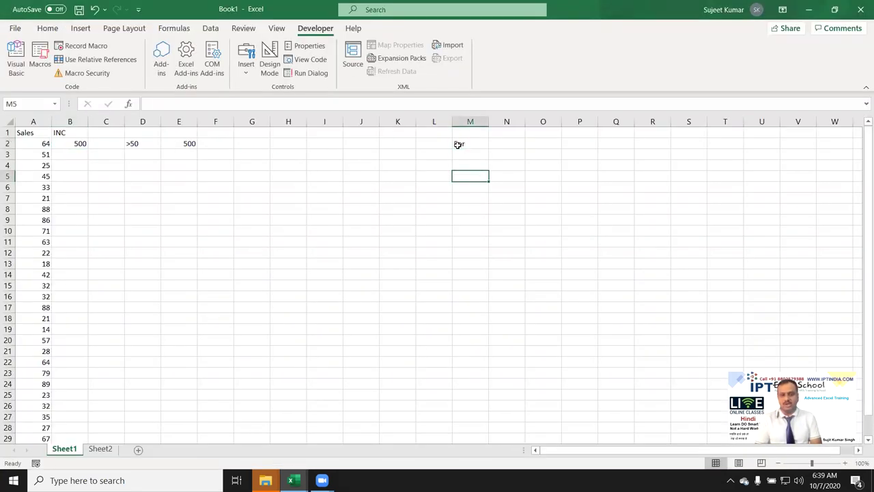
text(Do)
key(Return)
key(Up)
key(Up)
key(Up)
key(Up)
key(Right)
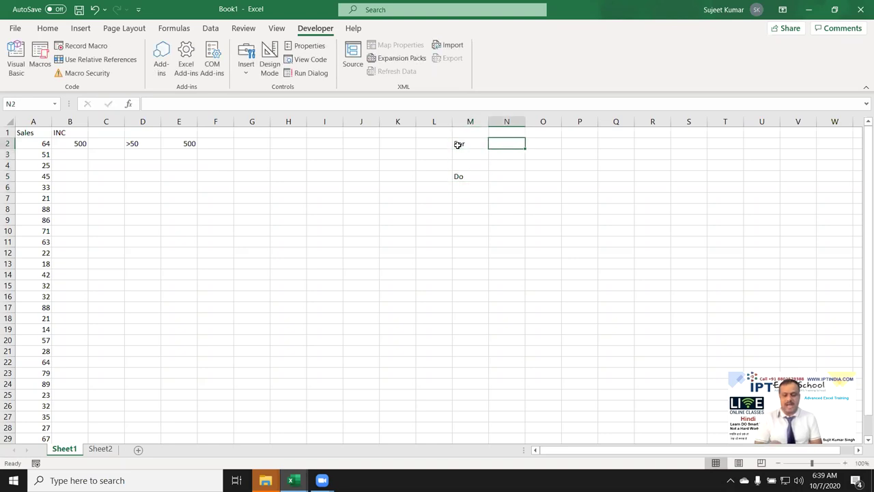
text(I=)
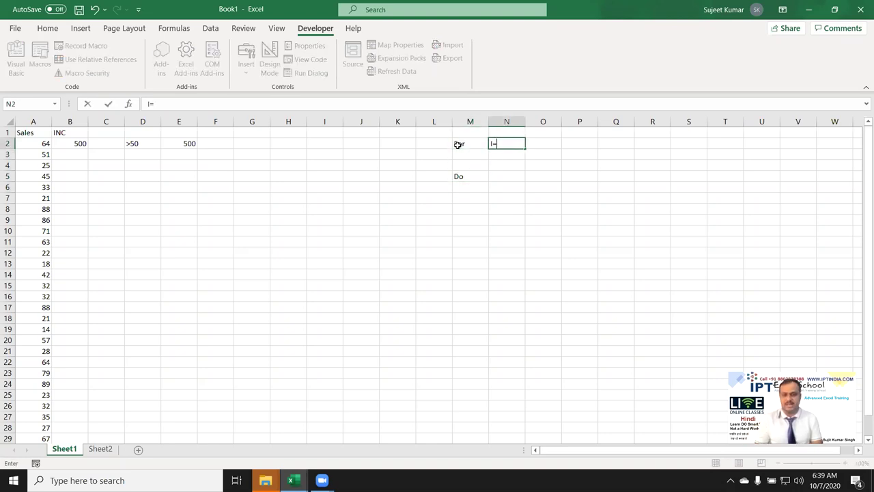
text(10)
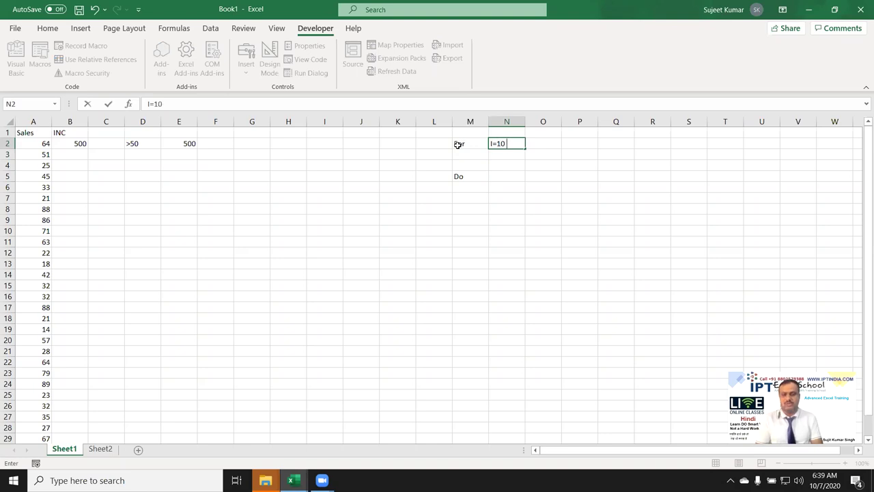
text(1 to 1)
key(Return)
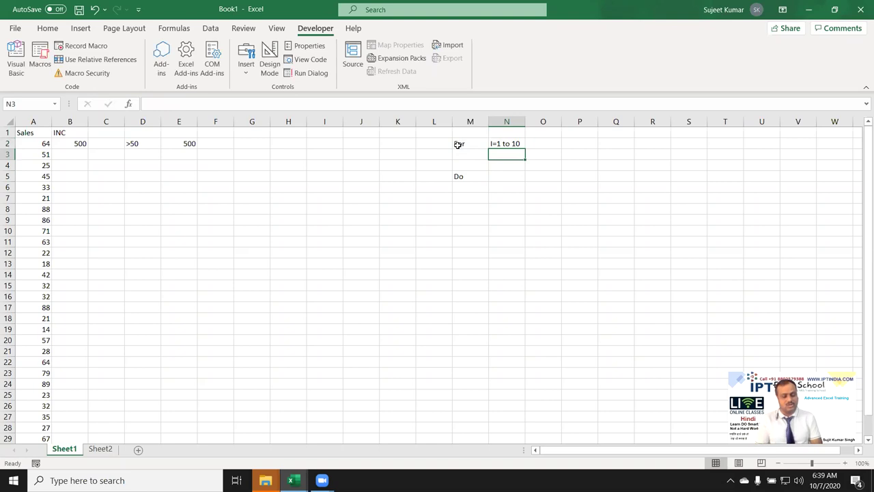
text(Each)
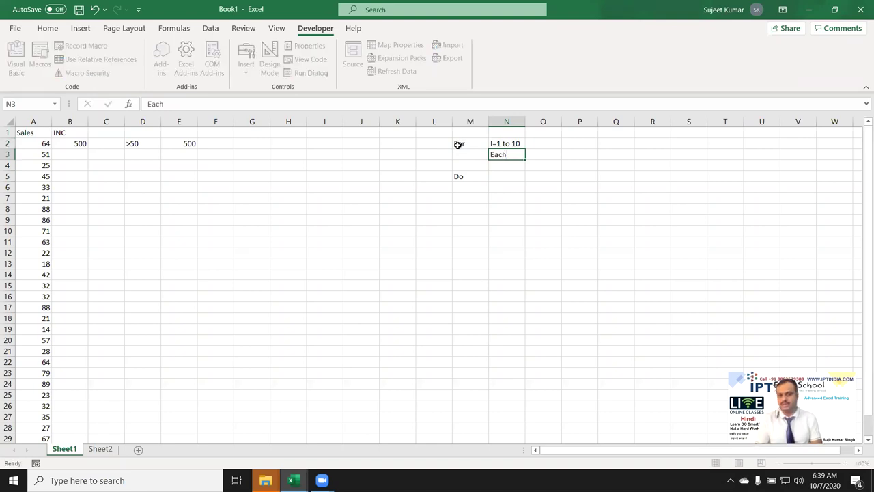
key(Return)
- Clear the shaded block and list While in N6 and Until in N7 beside Do
drag(228, 157, 336, 269)
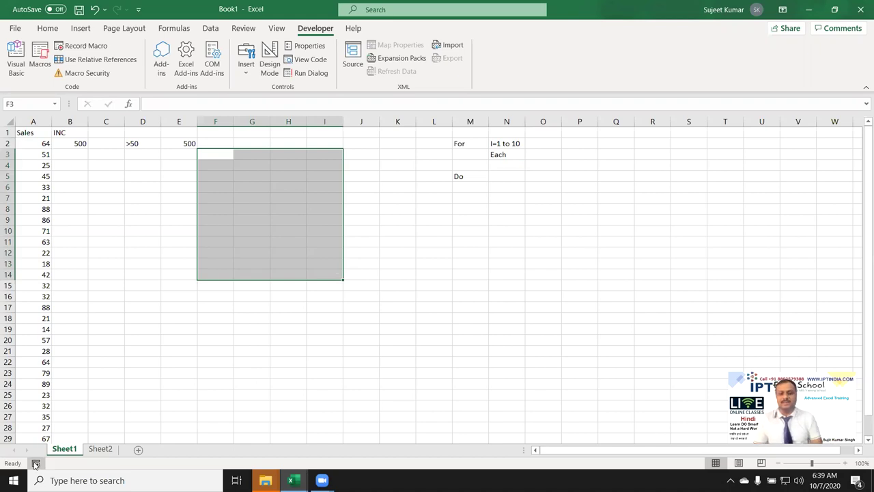
click(505, 154)
click(498, 183)
text(Do)
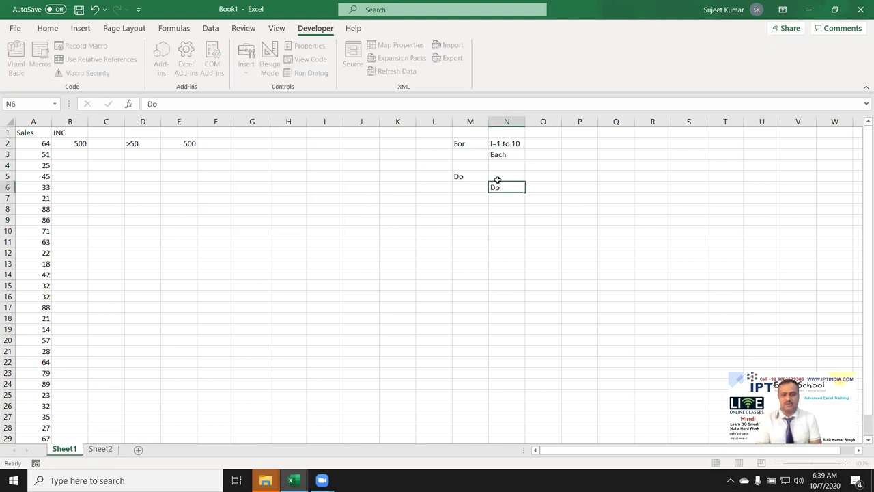
key(Return)
key(Up)
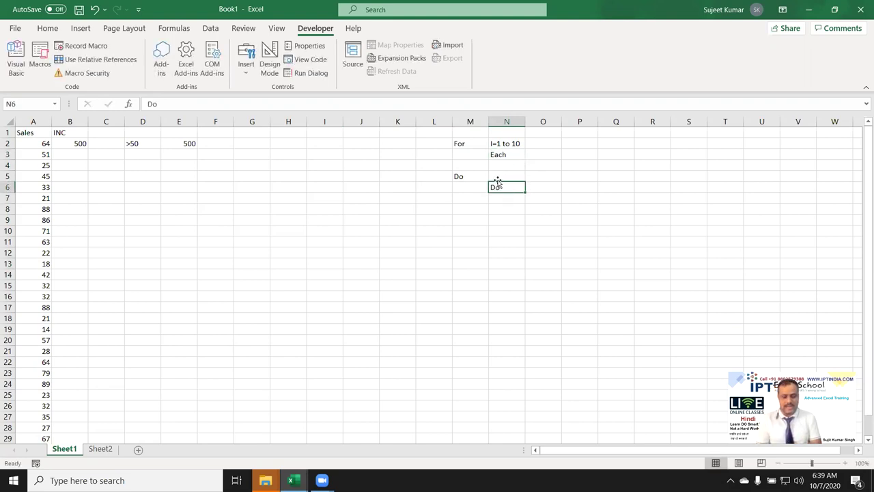
text(While)
key(Return)
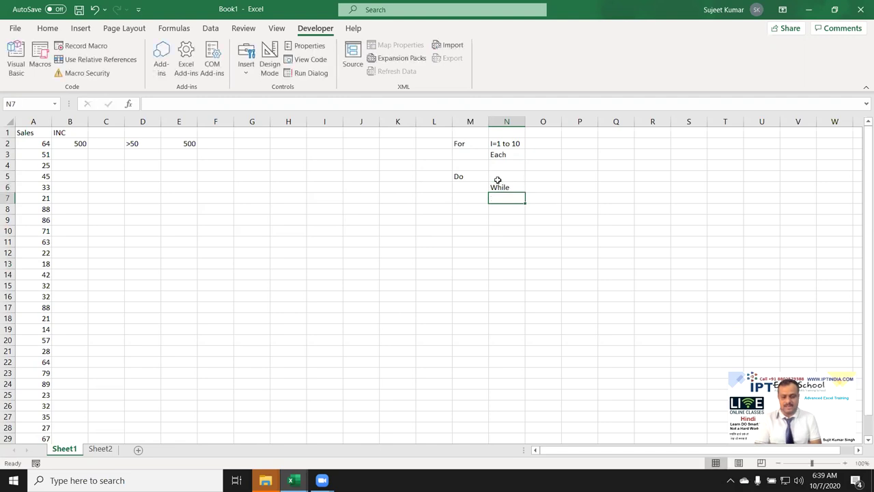
text(Until)
key(Return)
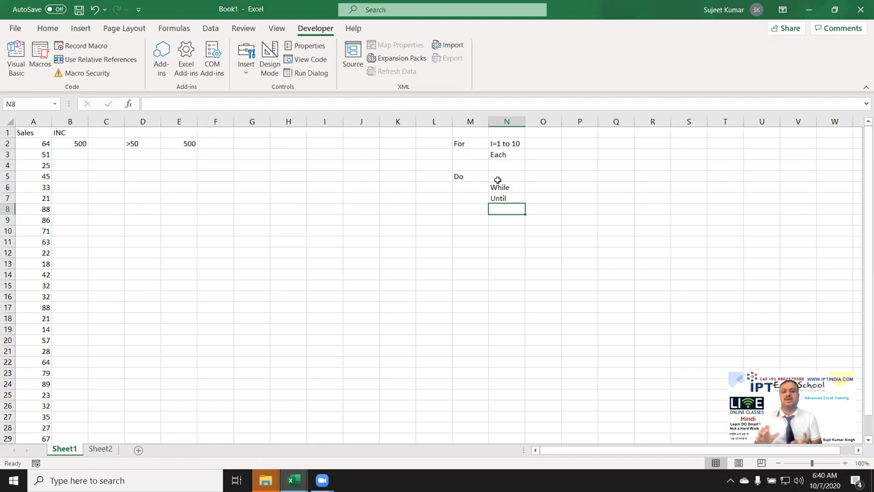
- Select the Do block M5:N6, then the For row M2:N2, and return to the VBA editor
key(Up)
key(Up)
key(Up)
key(Left)
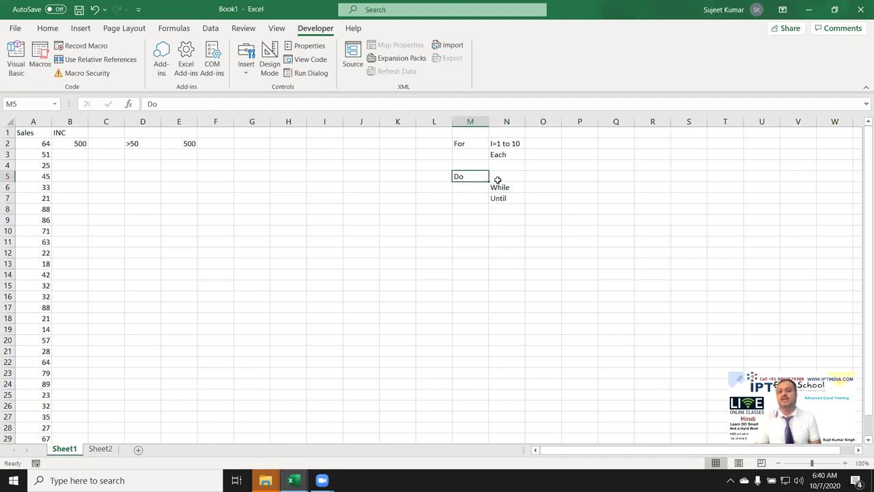
key(shift+Right)
key(shift+Down)
key(Up)
key(Up)
key(Up)
key(shift+Right)
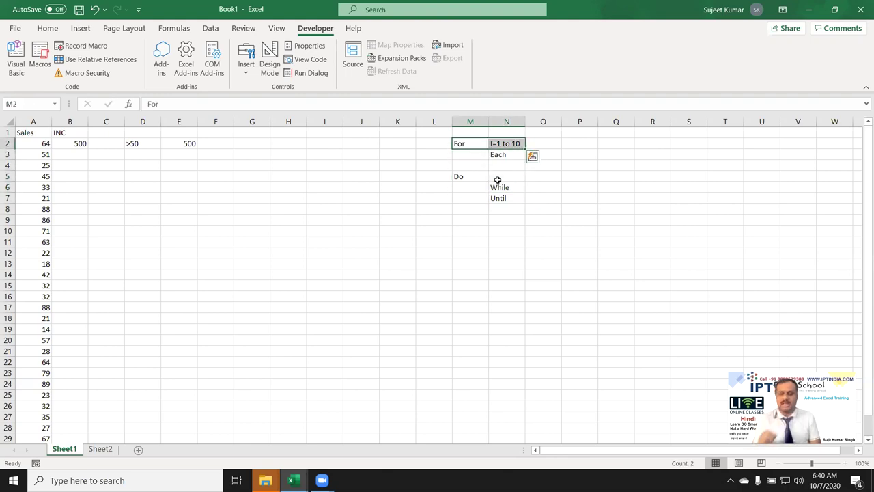
key(alt+F11)
- Add the line MsgBox "Hi" inside Sub rr
key(Return)
key(Return)
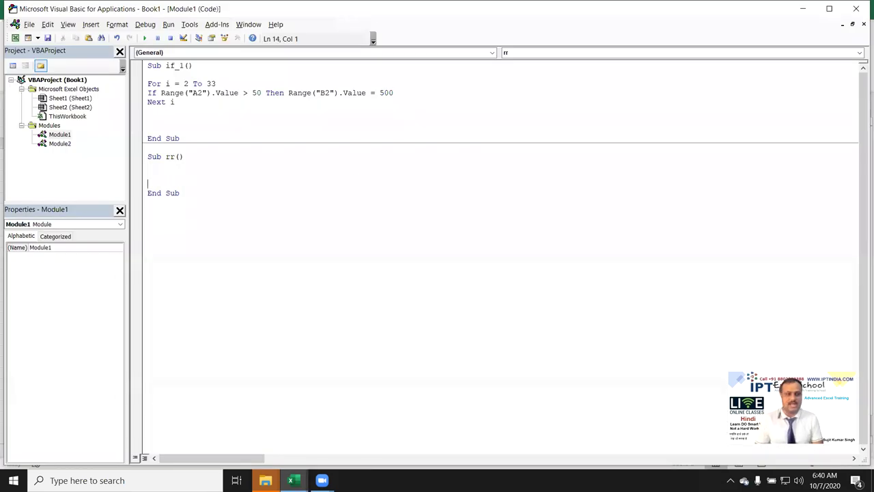
click(147, 174)
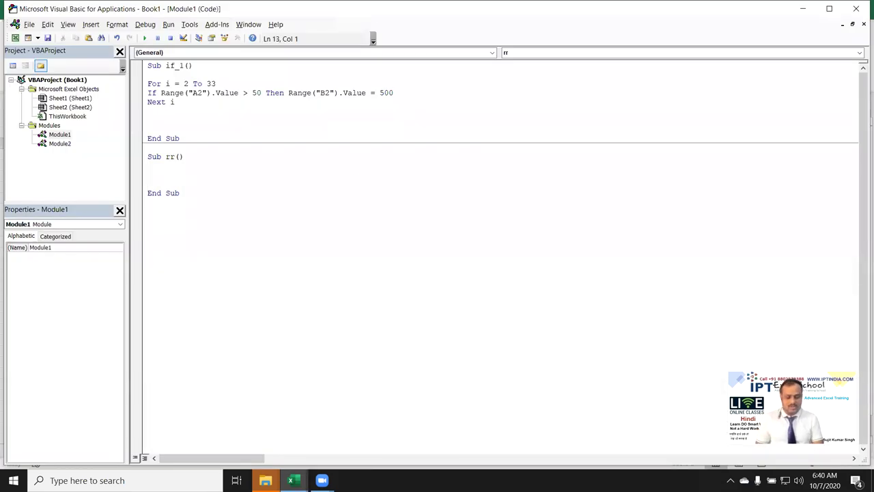
text(msg)
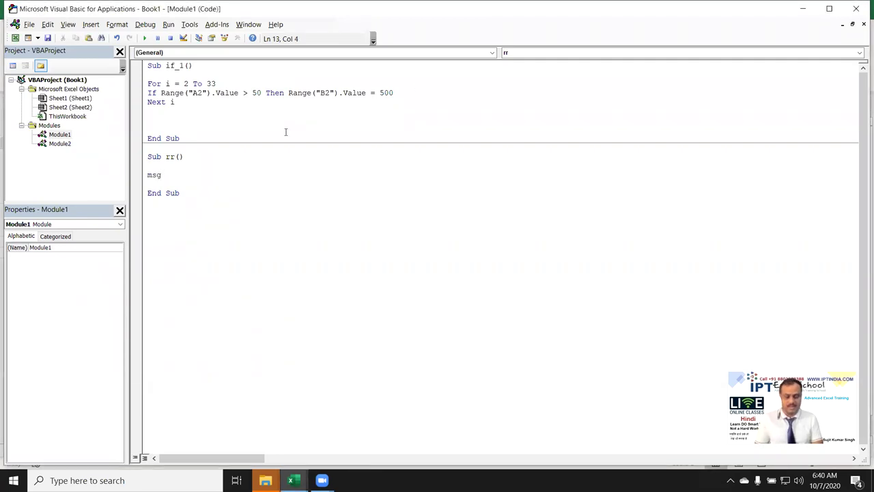
text(box)
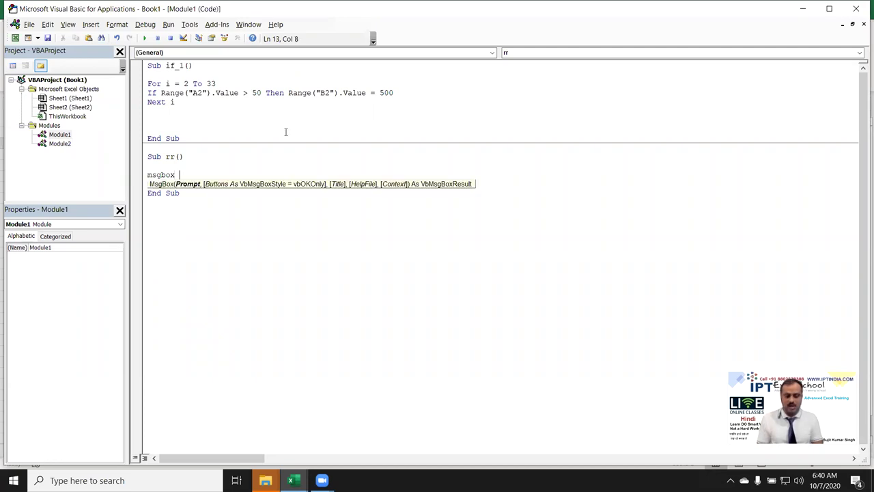
text( "Hi")
key(Return)
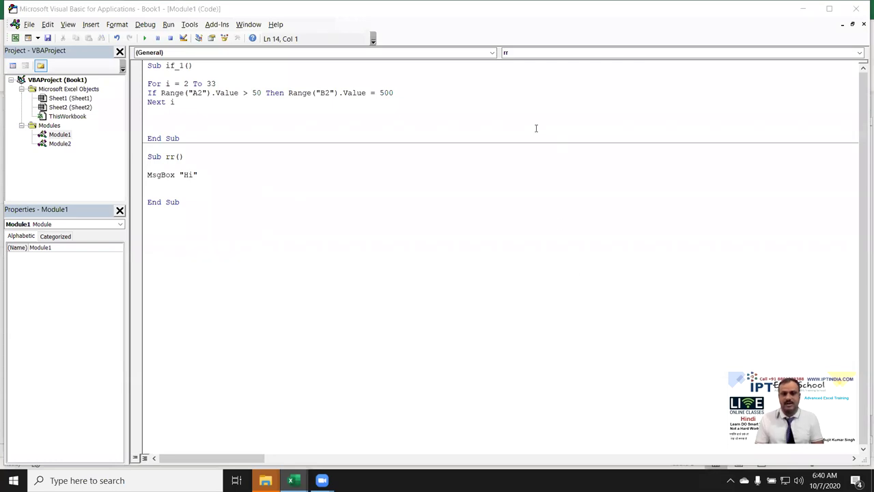
click(219, 173)
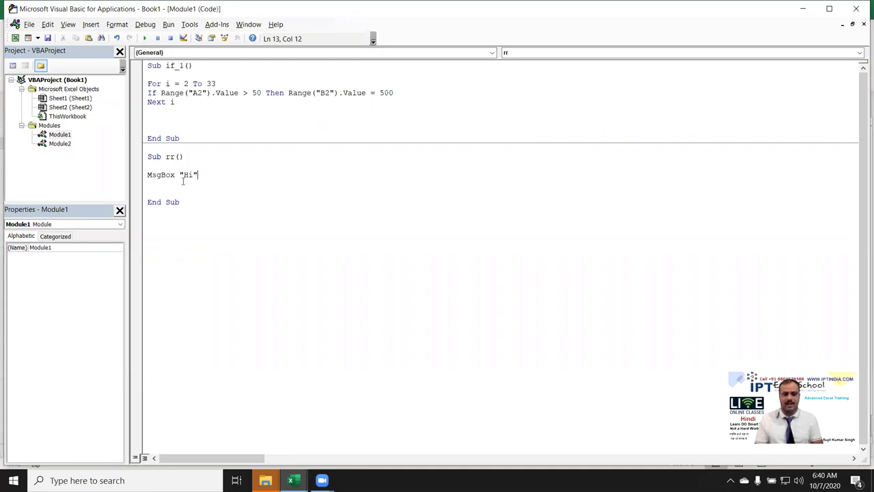
key(Home)
key(shift+Down)
key(ctrl+c)
key(ctrl+v)
key(ctrl+v)
key(ctrl+v)
key(ctrl+v)
key(ctrl+z)
key(ctrl+z)
key(ctrl+z)
key(ctrl+z)
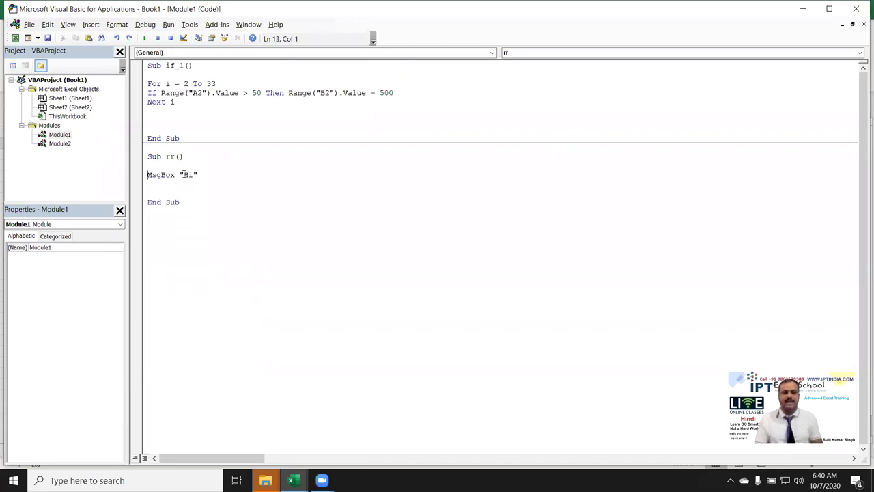
- Wrap the MsgBox "Hi" line in a For i = 1 To 5 … Next i loop
key(Return)
key(Up)
text(fo)
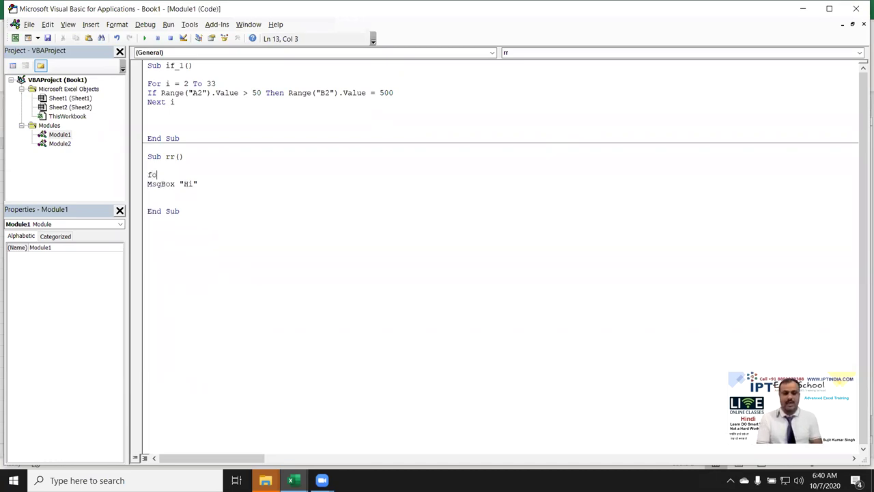
text(i )
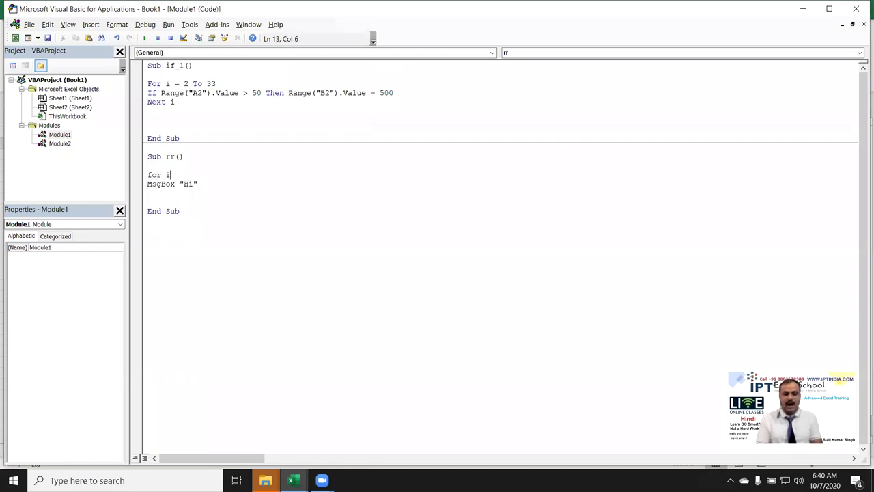
text(= 1 to )
text(5)
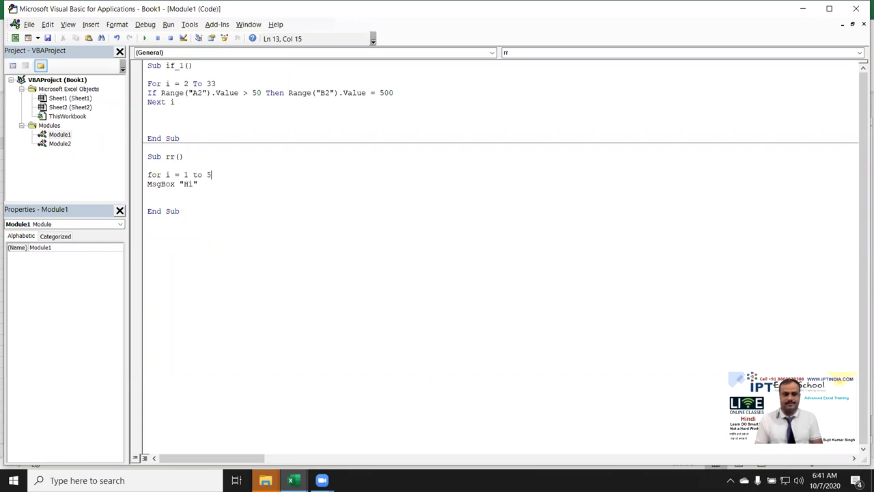
key(Down)
key(Down)
key(Down)
key(Up)
text(next i)
key(Up)
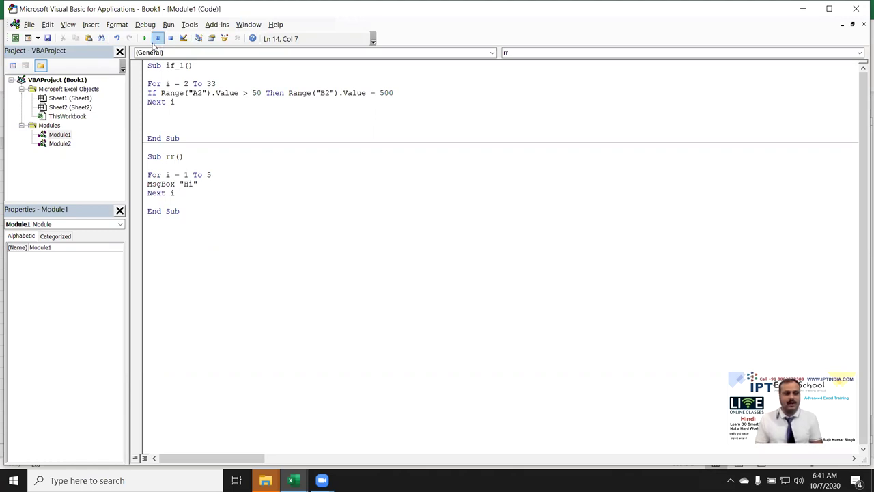
click(144, 38)
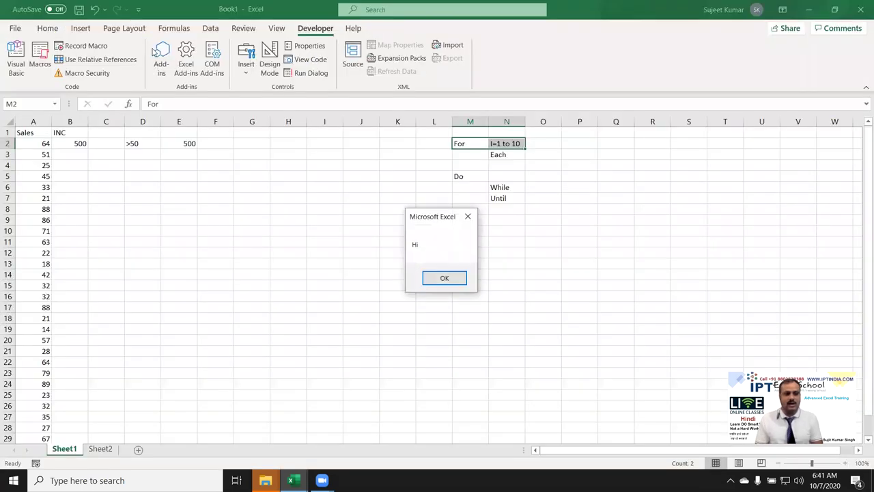
click(442, 279)
click(441, 279)
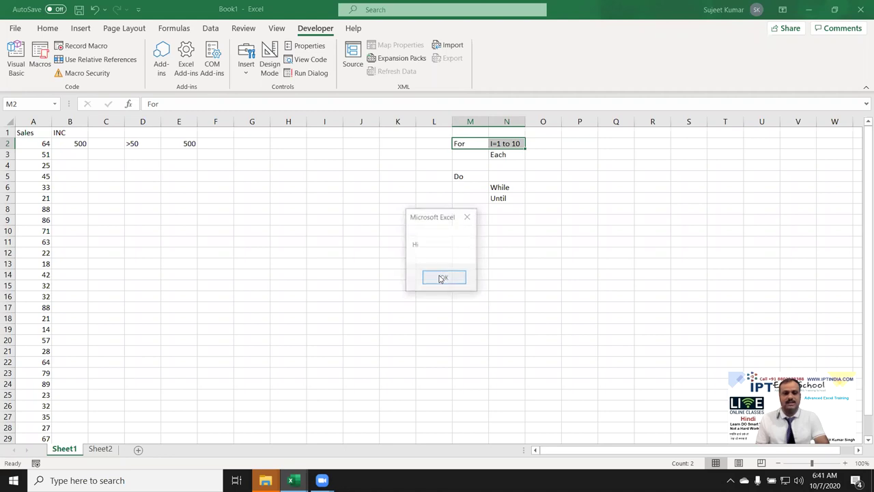
click(441, 279)
click(441, 279)
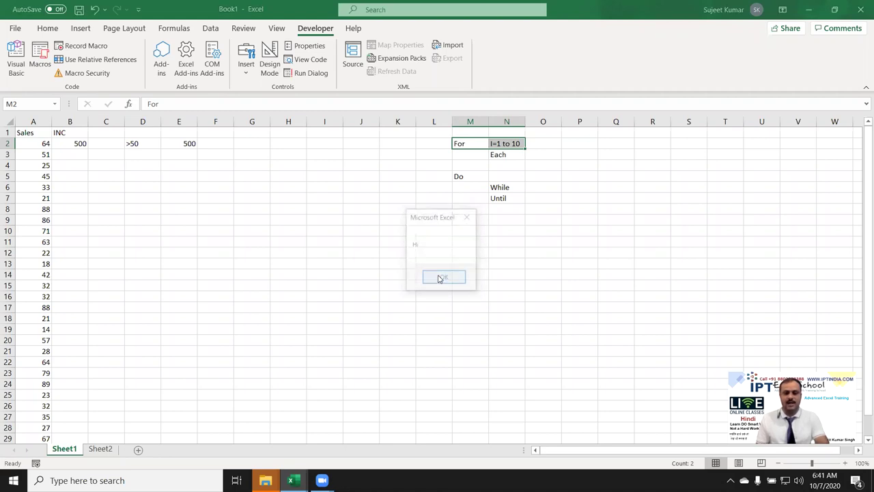
click(440, 277)
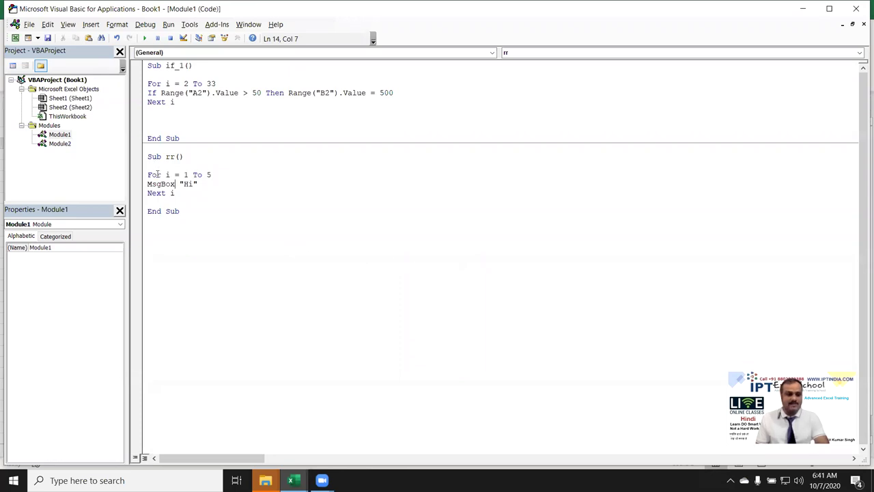
- Change the rr macro's message line to MsgBox "Hi " & i
drag(161, 175, 169, 176)
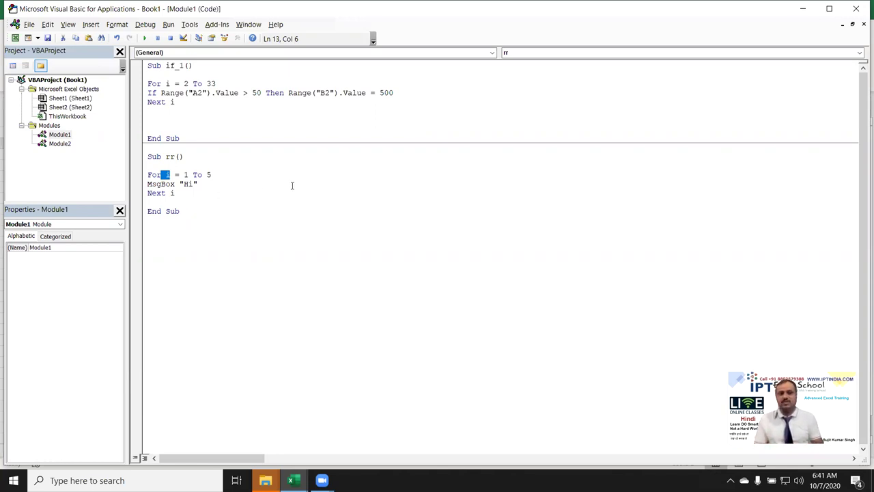
click(192, 184)
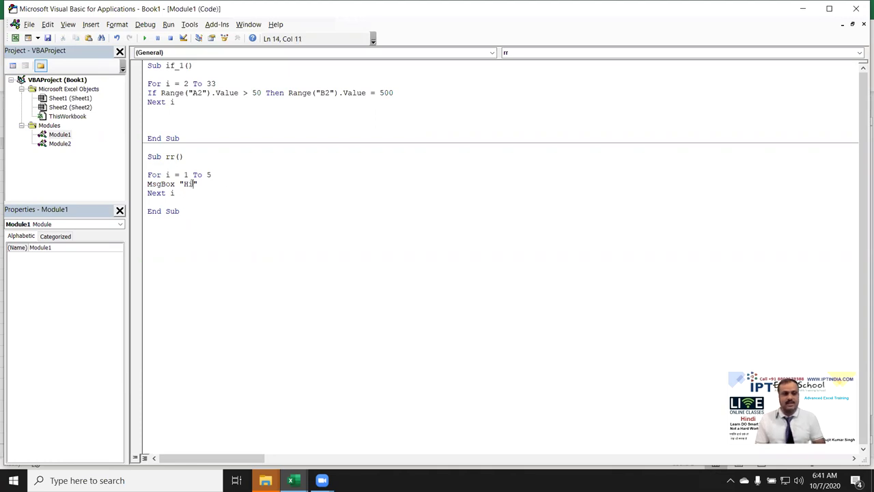
text(& i)
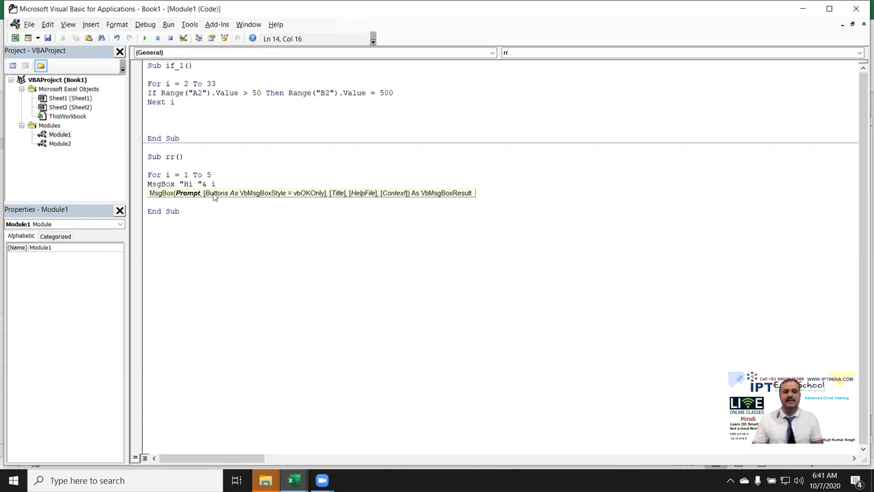
click(230, 225)
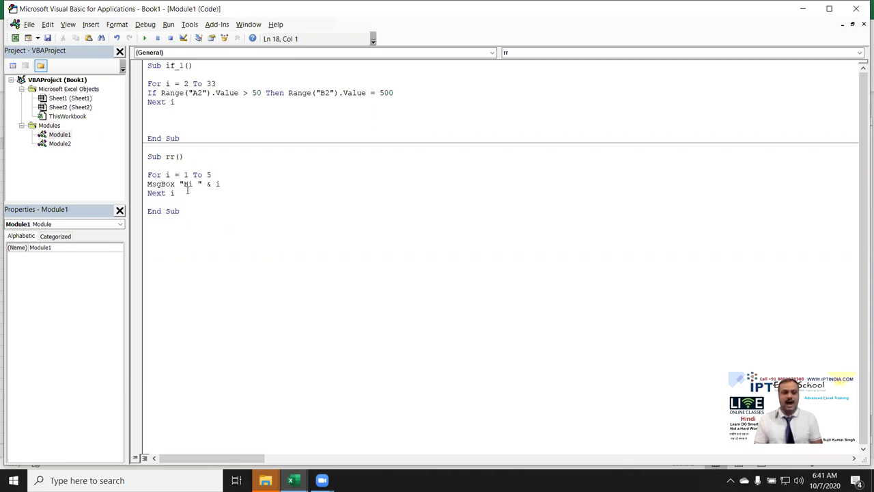
- Run rr and dismiss each numbered message from Hi 1 to Hi 5
click(144, 38)
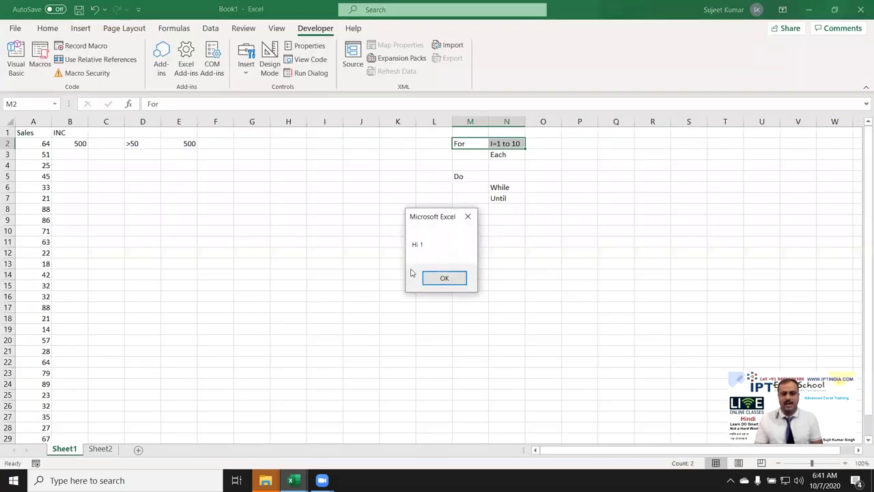
click(445, 275)
click(445, 275)
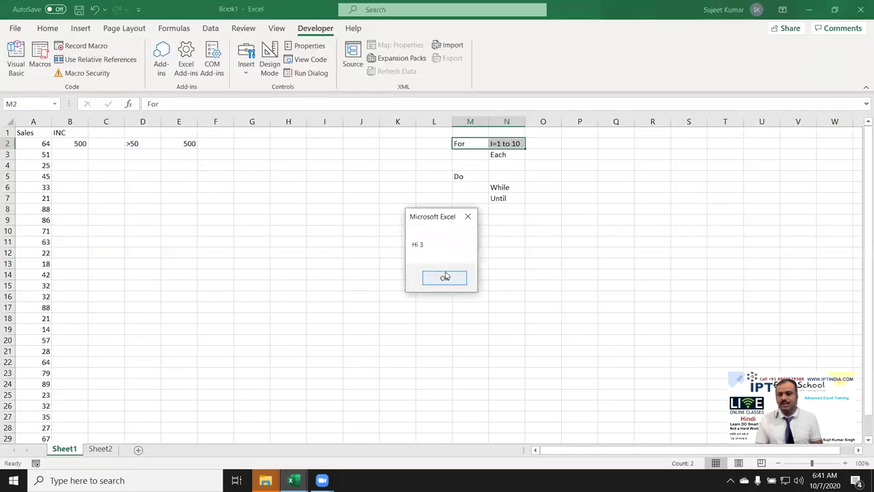
click(445, 276)
click(445, 276)
click(445, 276)
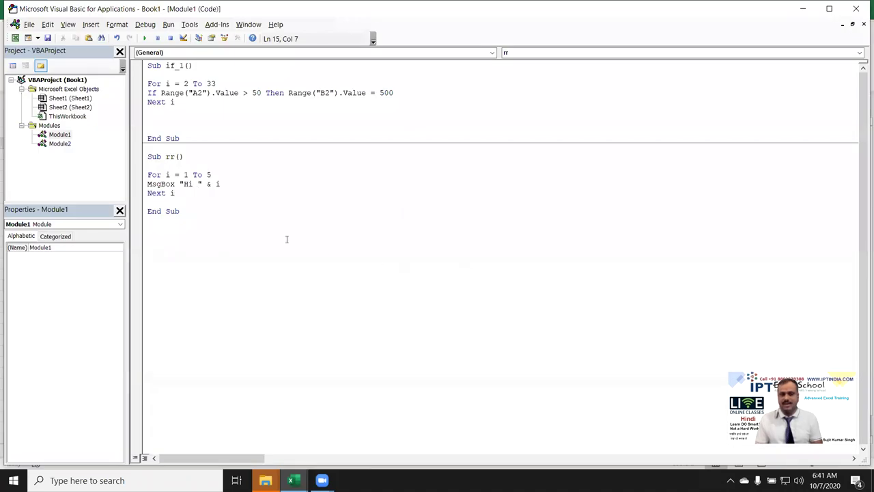
- Make if_1's If condition test Range("A" & i) instead of A2
click(202, 92)
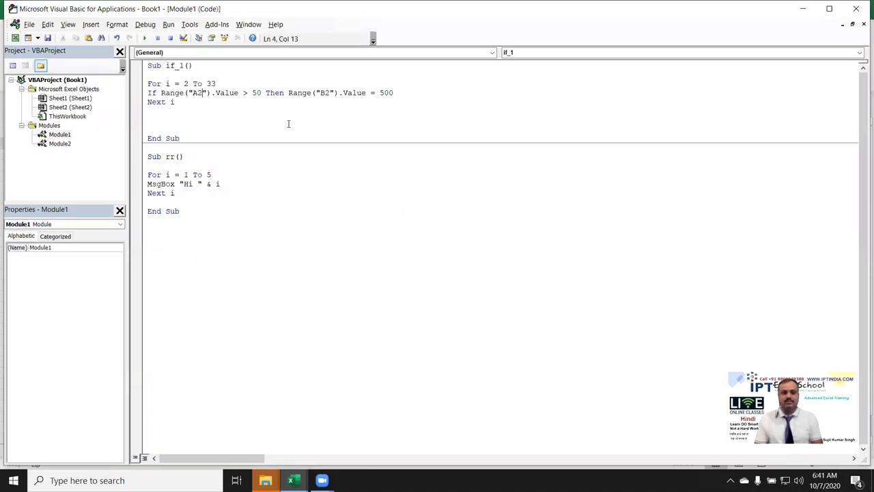
key(BackSpace)
key(Right)
text(& i)
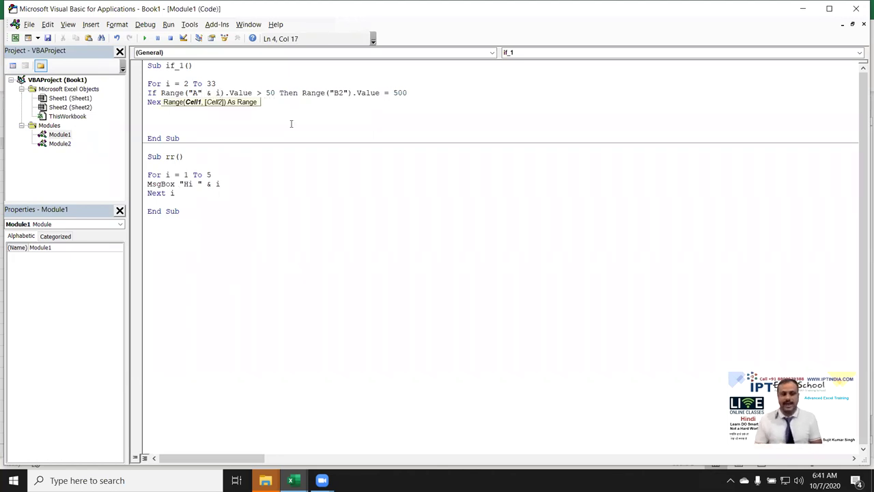
click(372, 125)
- Make the If line's assignment write to Range("B" & i) instead of B2
click(343, 94)
key(BackSpace)
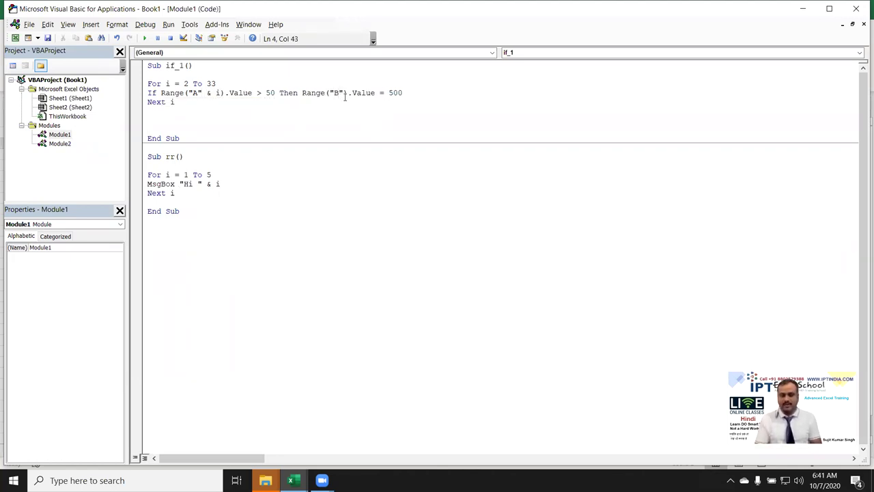
text(& i)
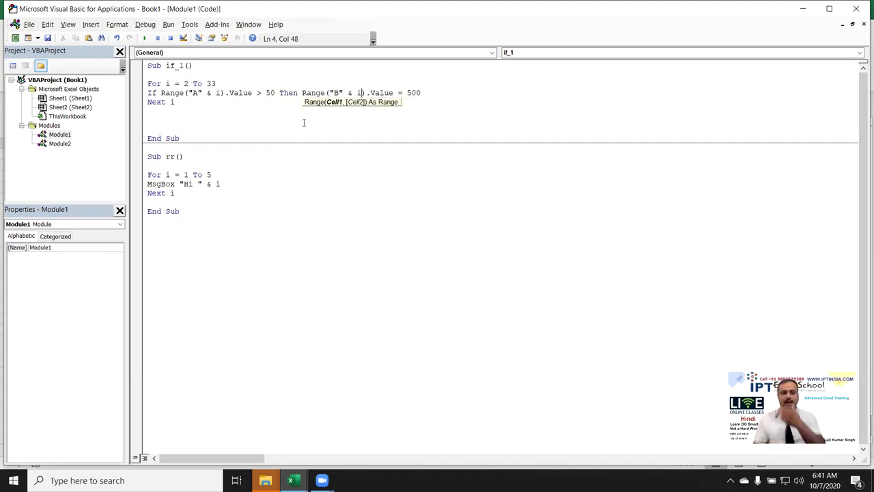
click(302, 121)
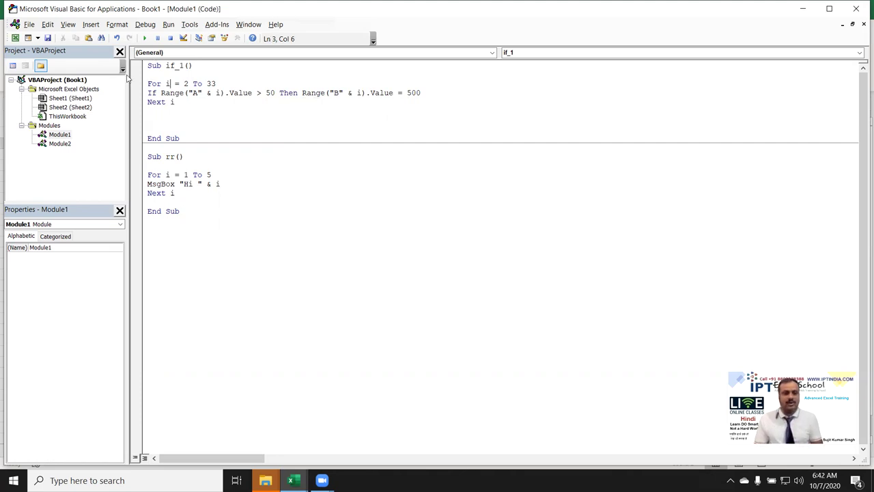
key(alt+F11)
- Run if_1 from the Macros list, check column B for 500s, and return to the code
click(39, 60)
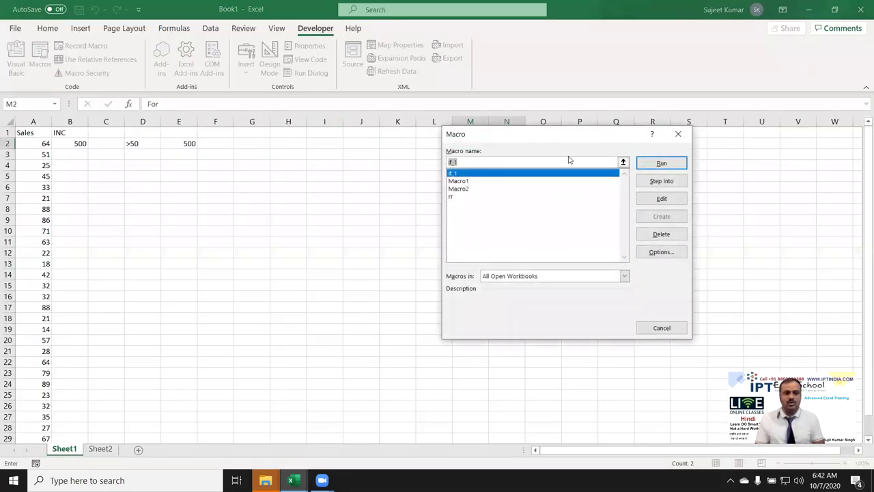
click(661, 163)
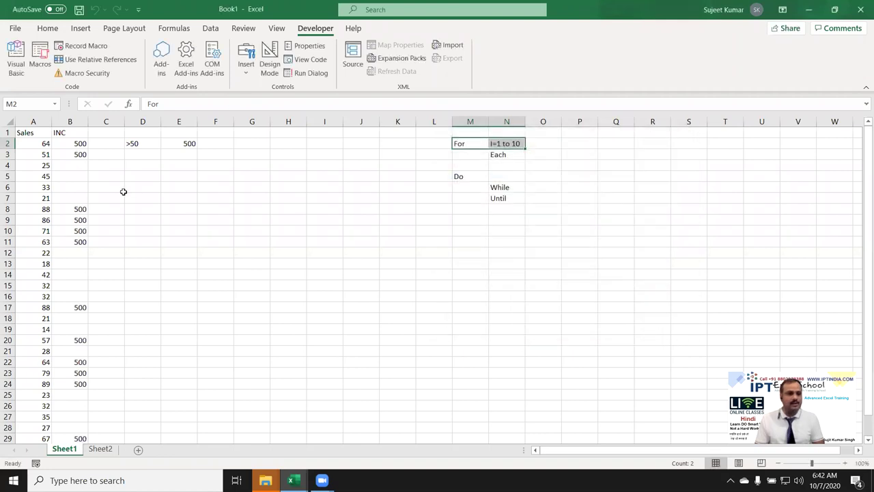
scroll(84, 267, down, 3)
scroll(84, 267, up, 2)
scroll(84, 267, up, 4)
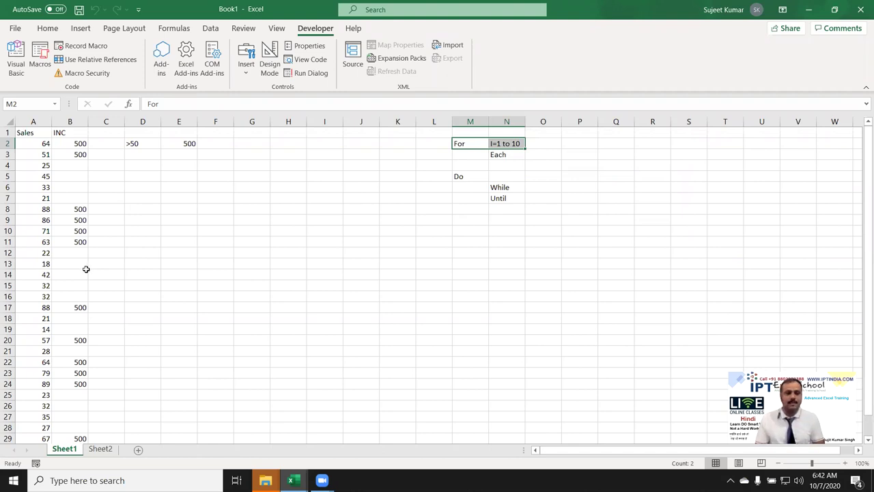
key(alt+F11)
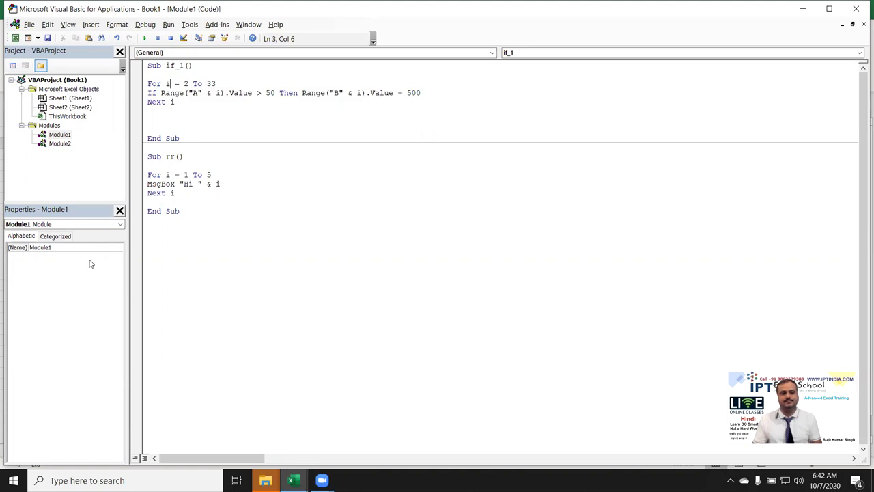
- Remove the extra blank lines above Sub rr and inside if_1
click(149, 157)
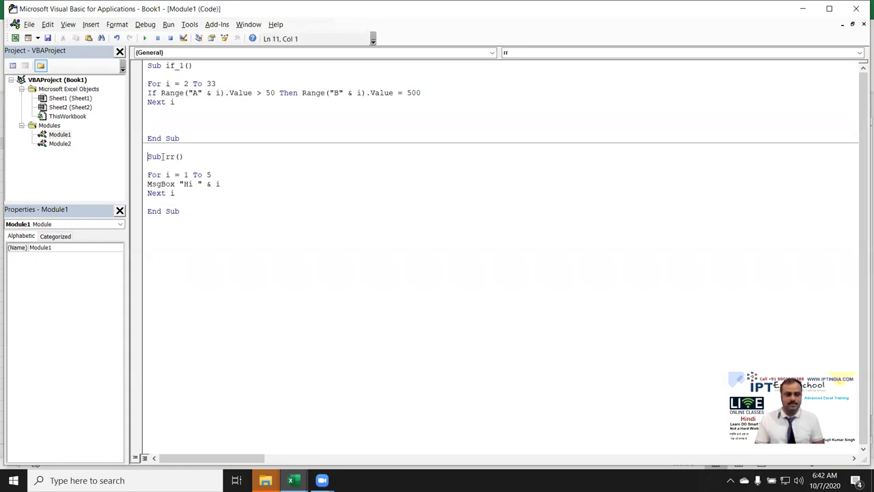
key(Return)
key(Return)
key(Return)
key(Return)
key(Return)
key(Return)
key(Return)
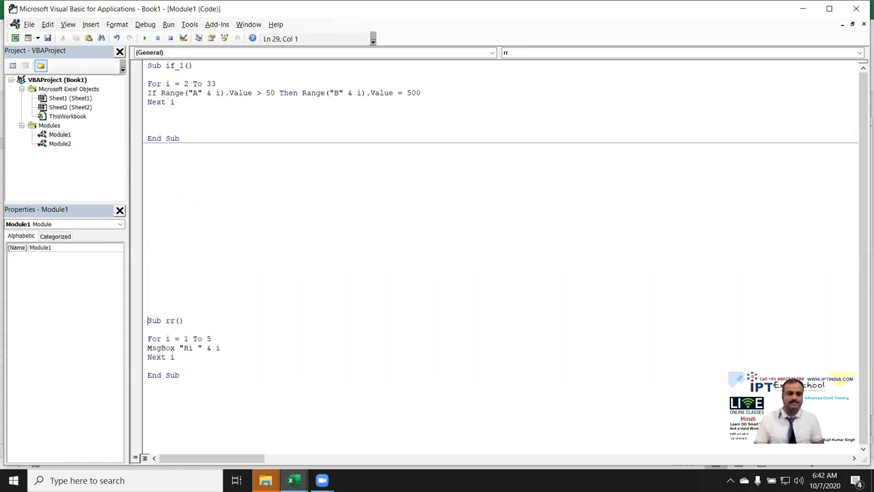
key(BackSpace)
key(BackSpace)
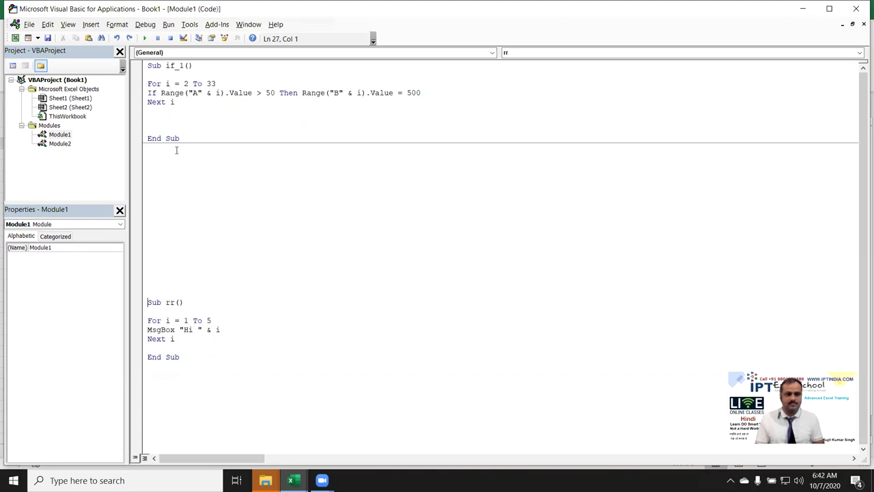
key(BackSpace)
key(BackSpace)
key(BackSpace)
key(Down)
key(Down)
click(157, 114)
key(Delete)
key(Delete)
- Copy the whole if_1 procedure and paste a duplicate below Sub rr's End Sub
drag(179, 120, 135, 67)
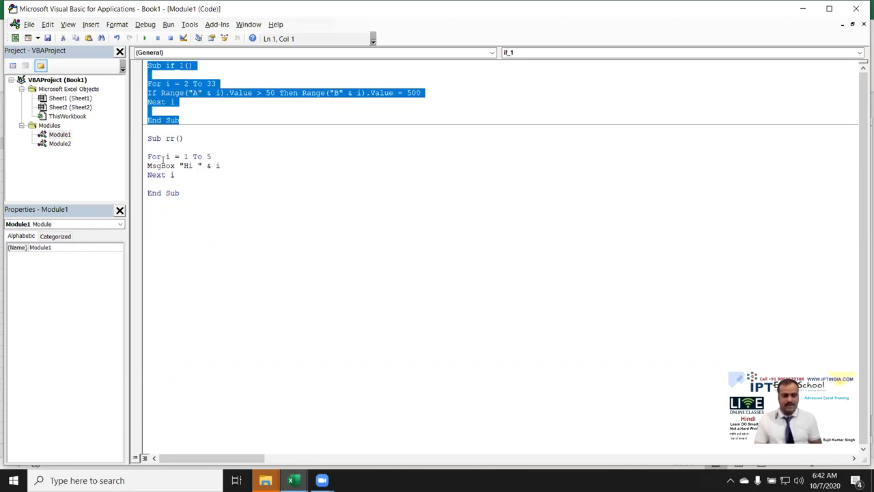
click(157, 225)
text(Sub if_1()  For i = 2 To 33 If Range("A" & i).Value > 50 Then Range("B" & i).Value = 500 Next i  End Sub)
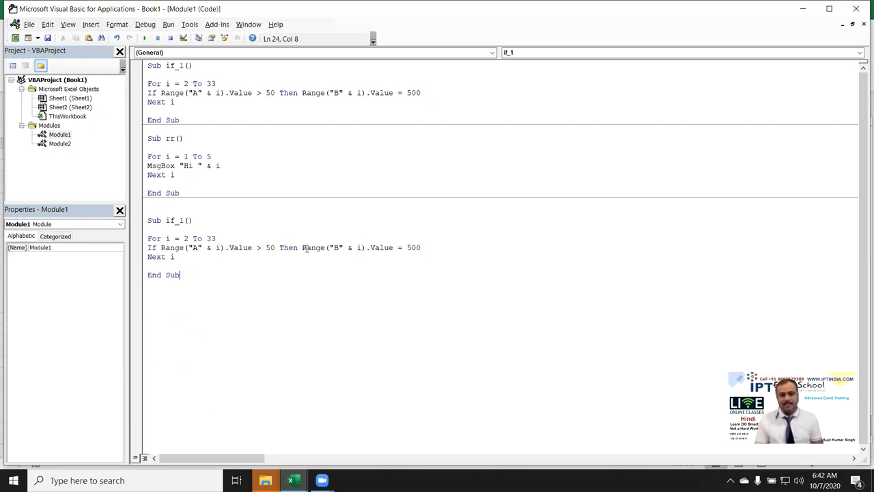
drag(302, 247, 420, 248)
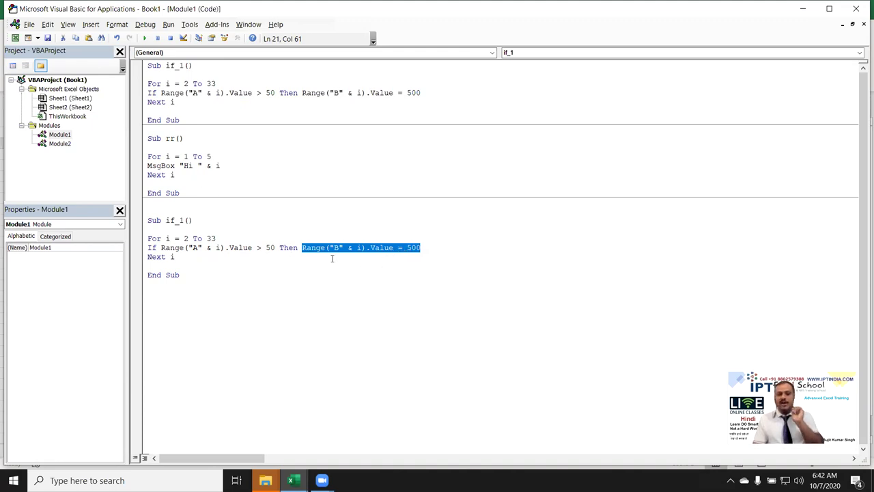
key(alt+F11)
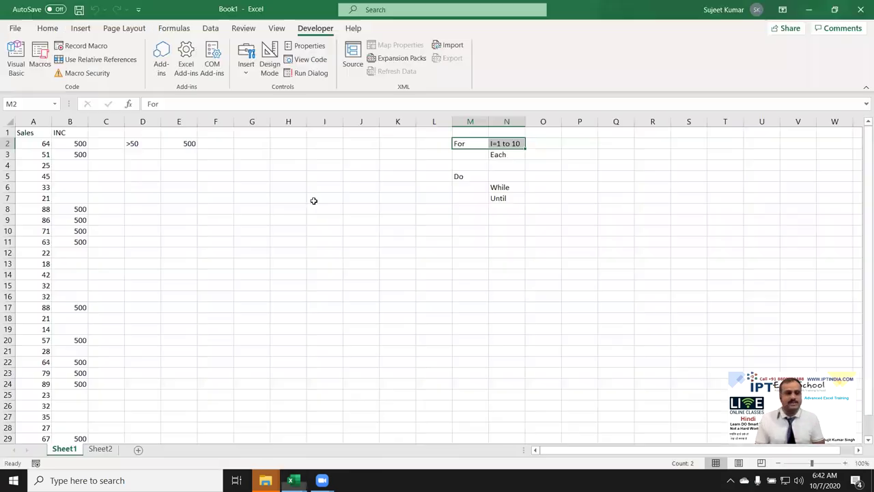
click(83, 154)
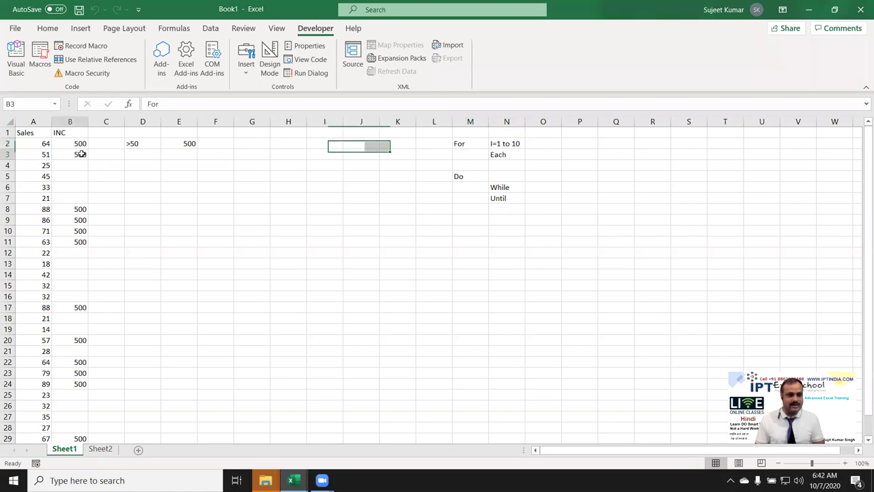
click(35, 144)
click(47, 28)
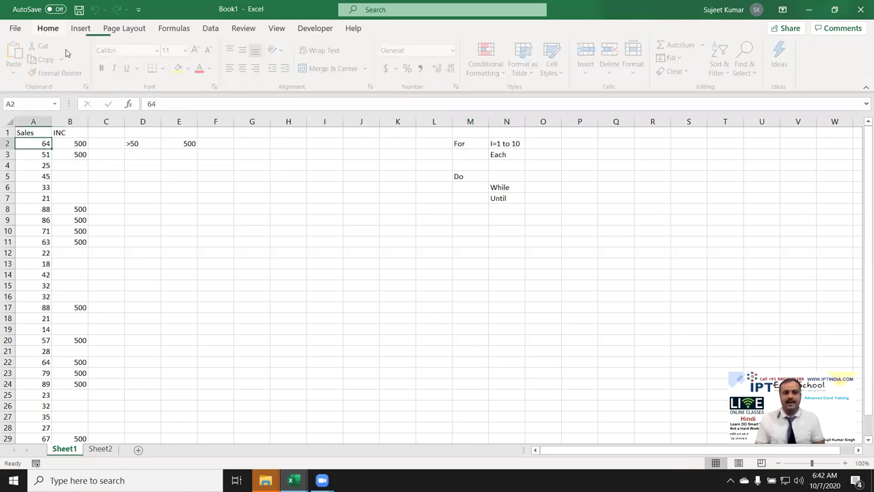
click(180, 68)
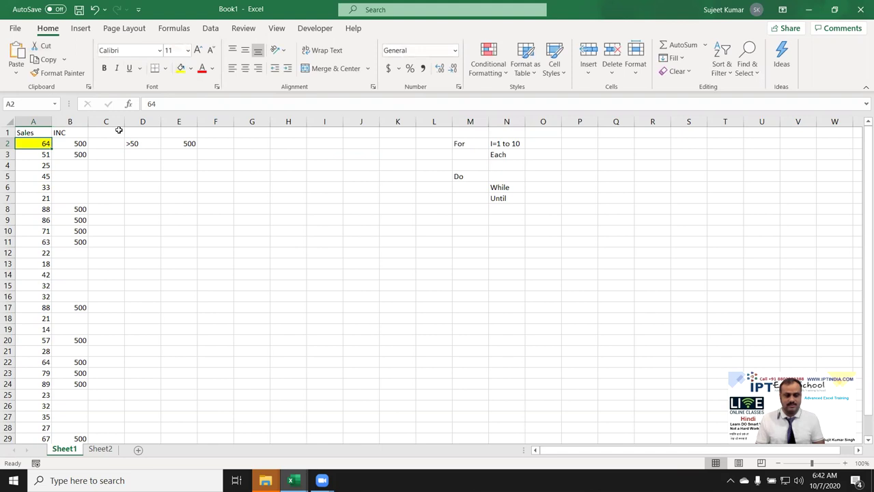
key(ctrl+z)
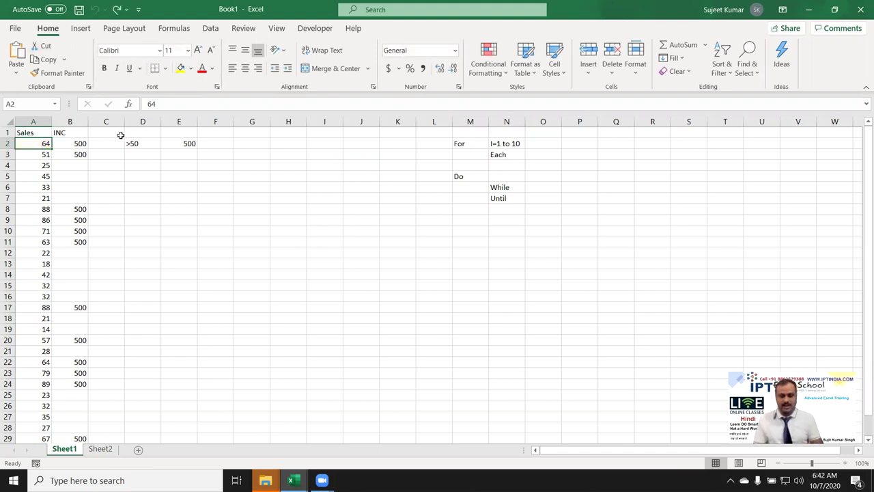
key(alt+F11)
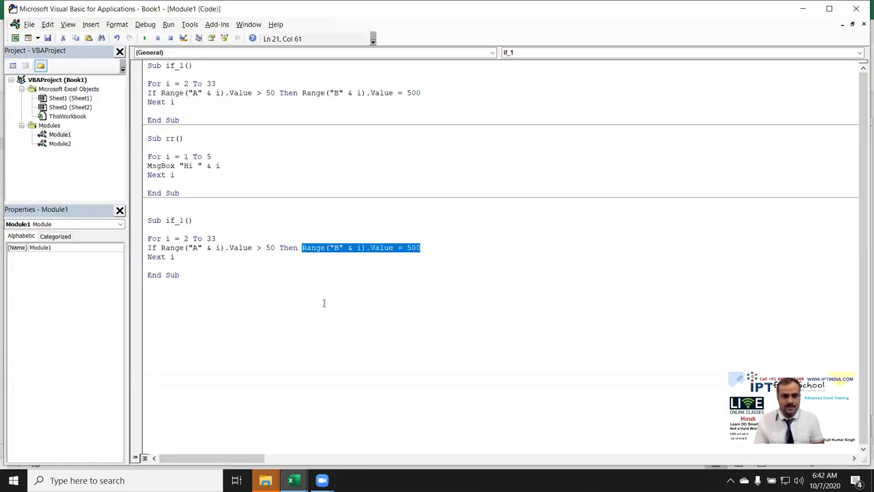
click(324, 302)
click(148, 277)
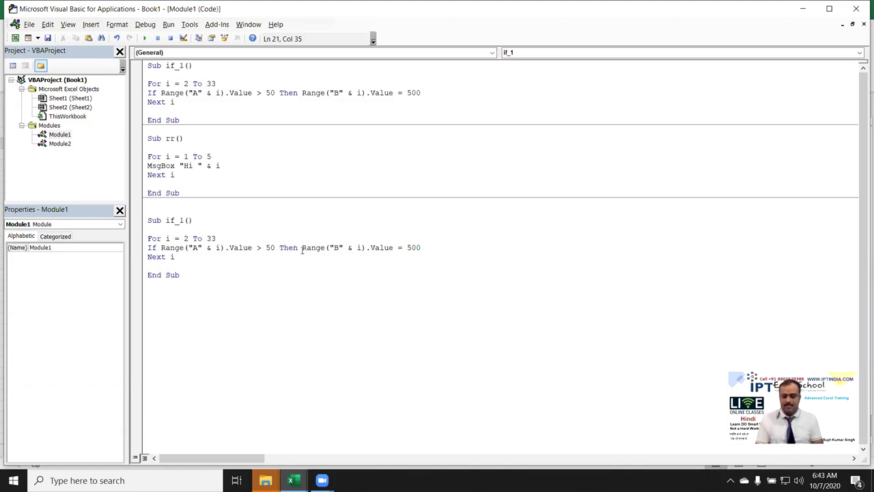
- Split the If line so Range("B" & i).Value = 500 sits on its own line, then duplicate it
key(Return)
key(Return)
key(Return)
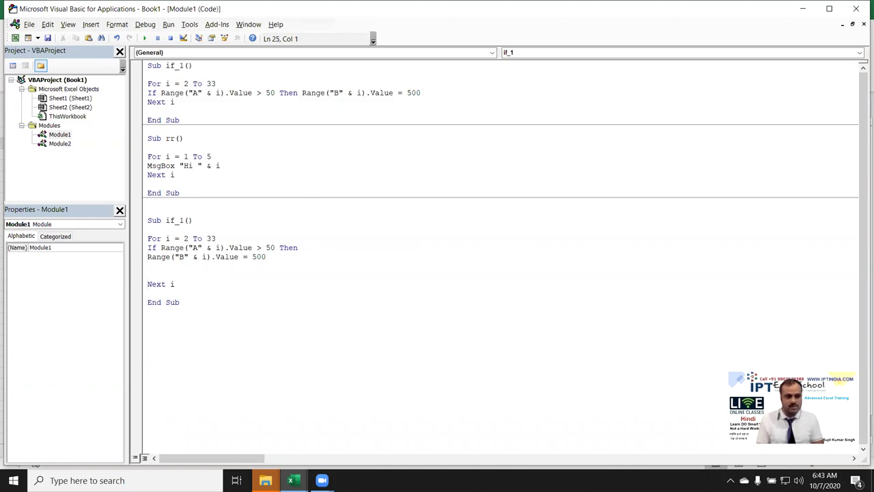
click(148, 266)
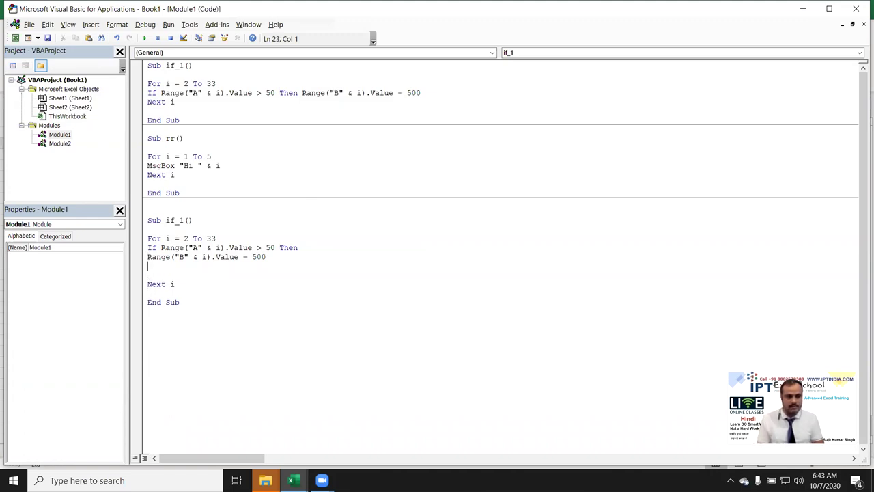
key(Return)
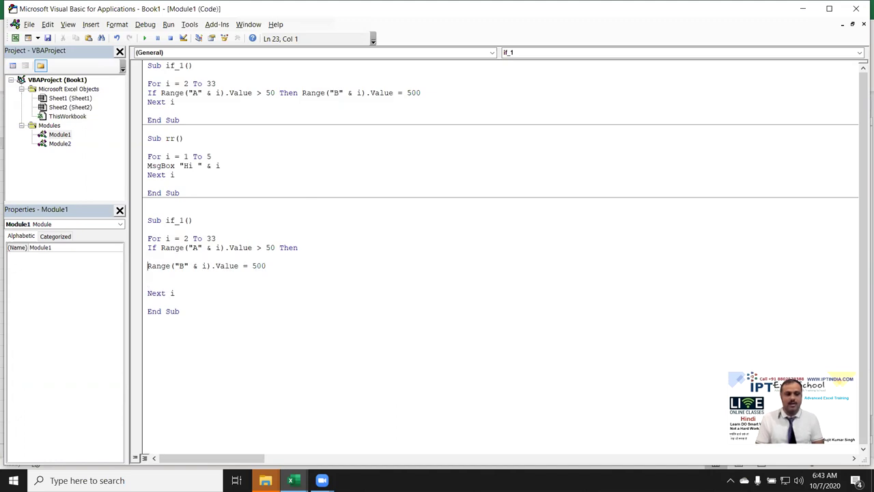
key(Delete)
key(shift+Down)
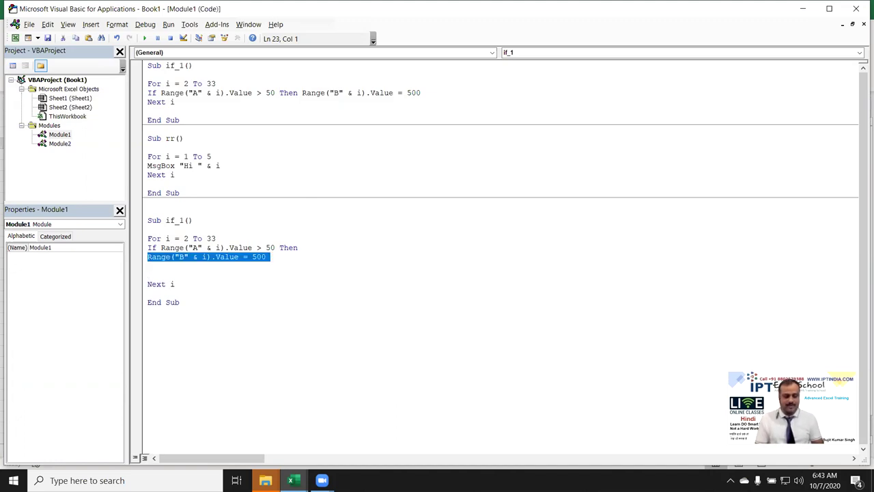
key(ctrl+c)
key(ctrl+v)
key(ctrl+v)
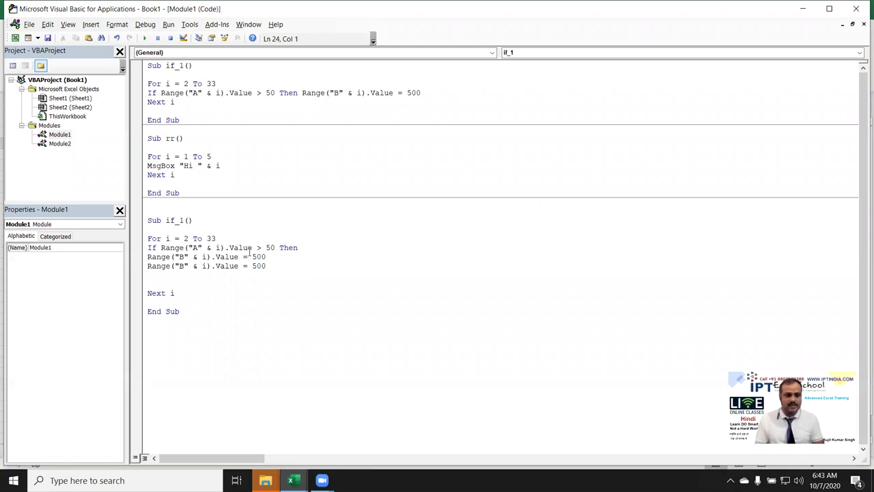
- Turn the duplicate line into Range("A" & i).Interior.Color = vbGreen
double_click(183, 265)
text(A)
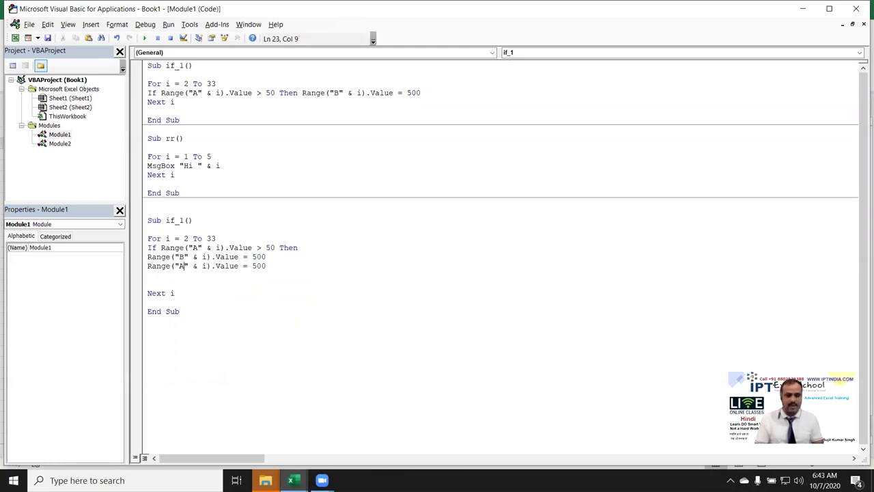
drag(269, 266, 211, 269)
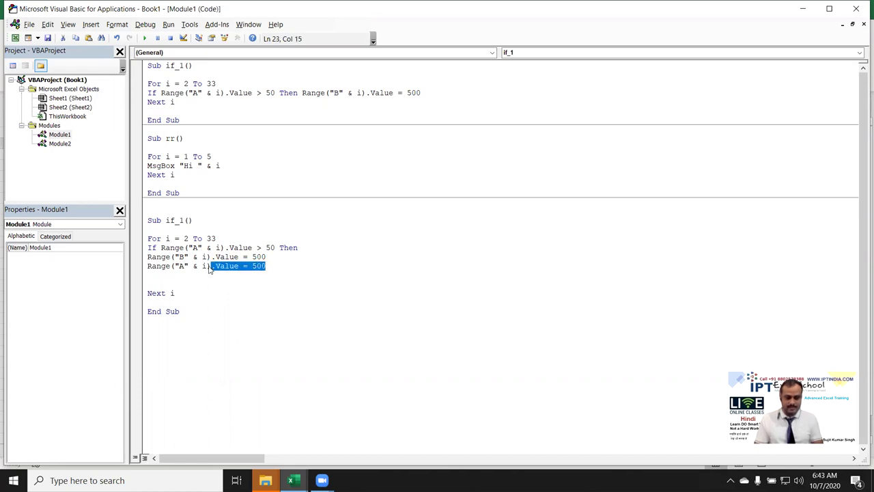
text(.i)
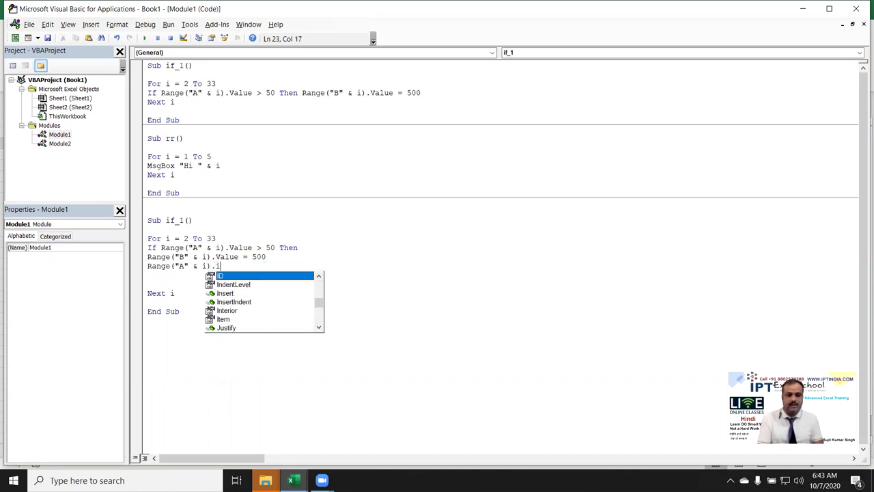
text(n)
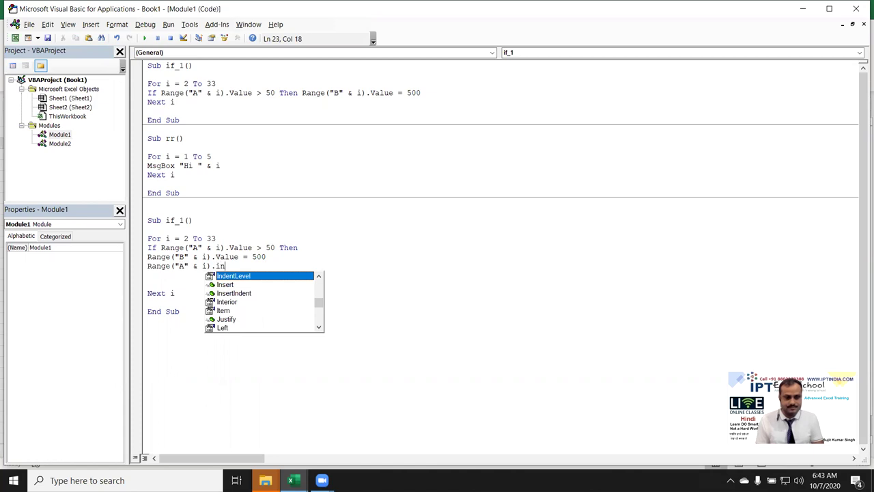
key(Down)
key(Down)
key(Down)
key(Tab)
text(.co)
key(Tab)
text(=vbgre)
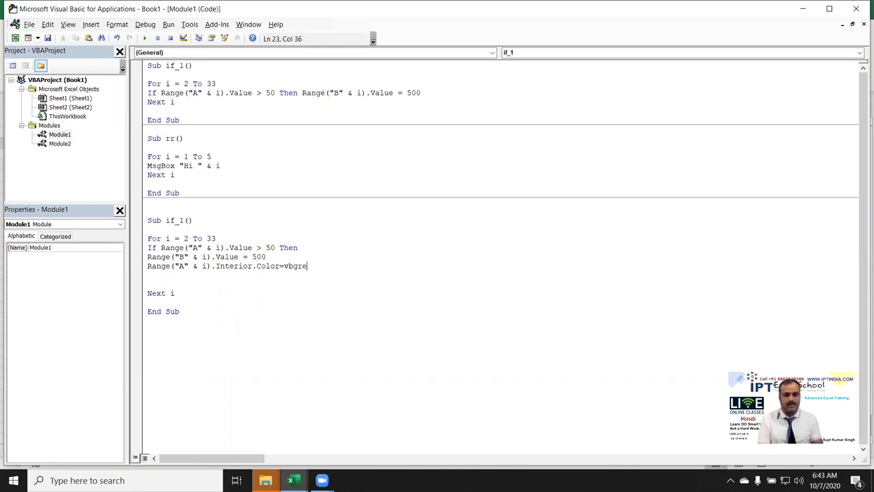
text(en)
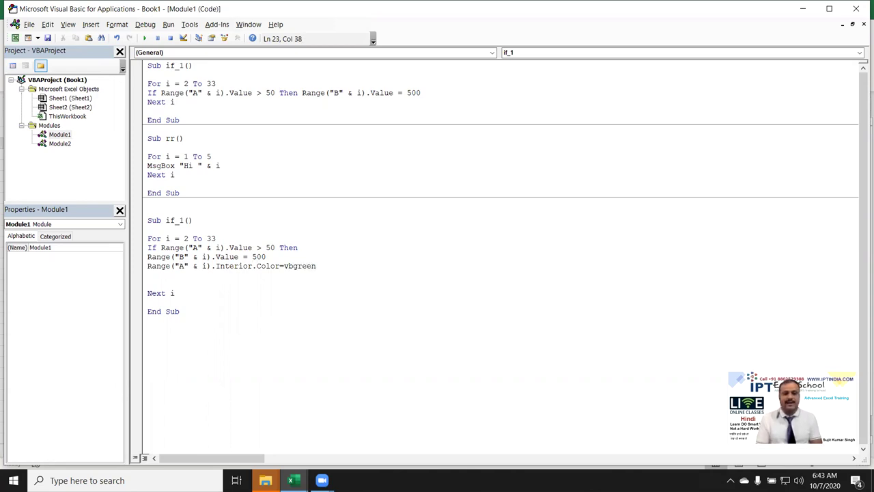
key(Return)
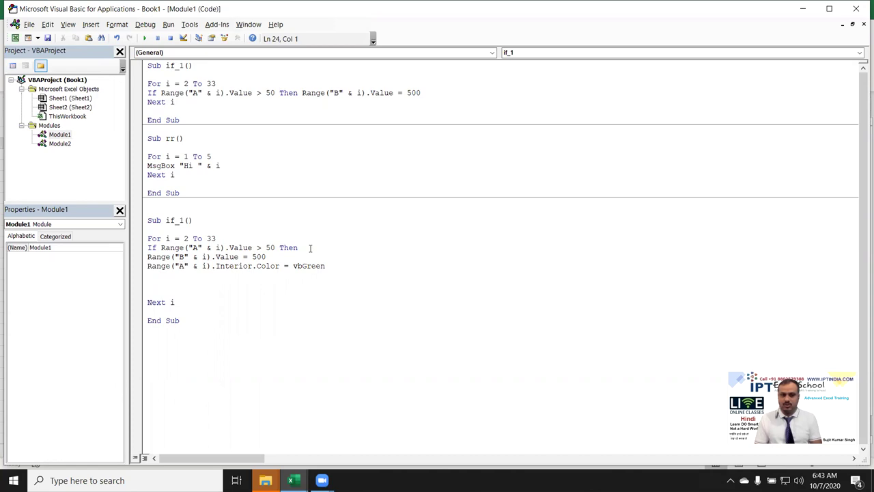
- Close the block with End If
text(end )
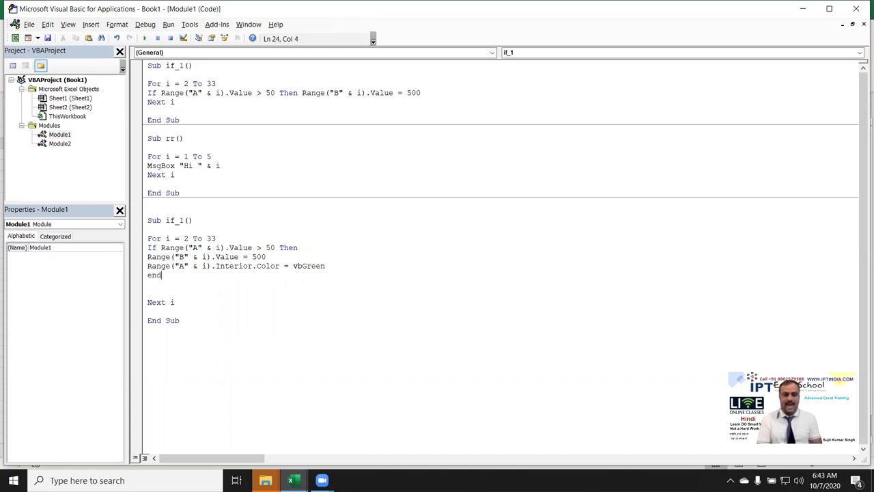
text(if)
key(Return)
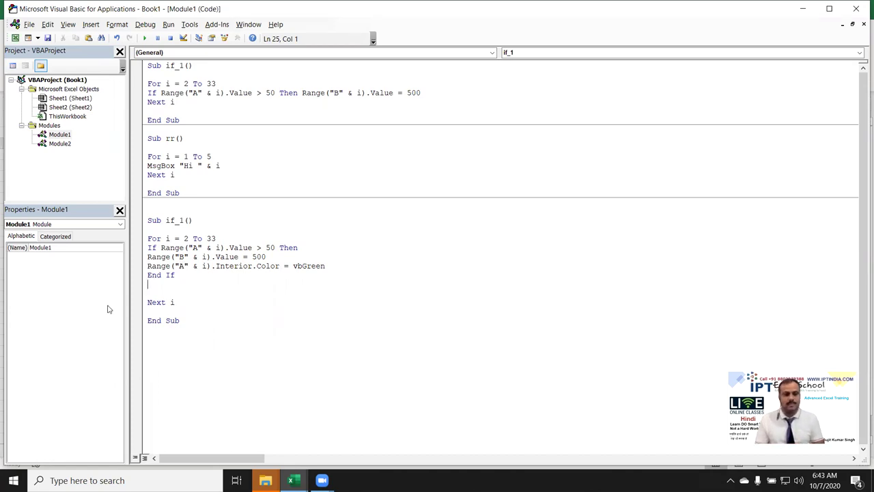
key(alt+F11)
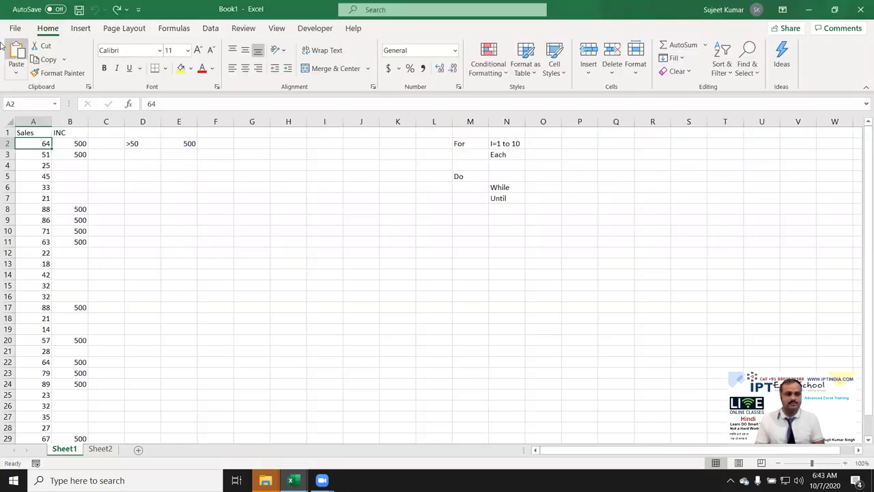
- Check the Macros list, then rename the second if_1 procedure to if_2
click(315, 28)
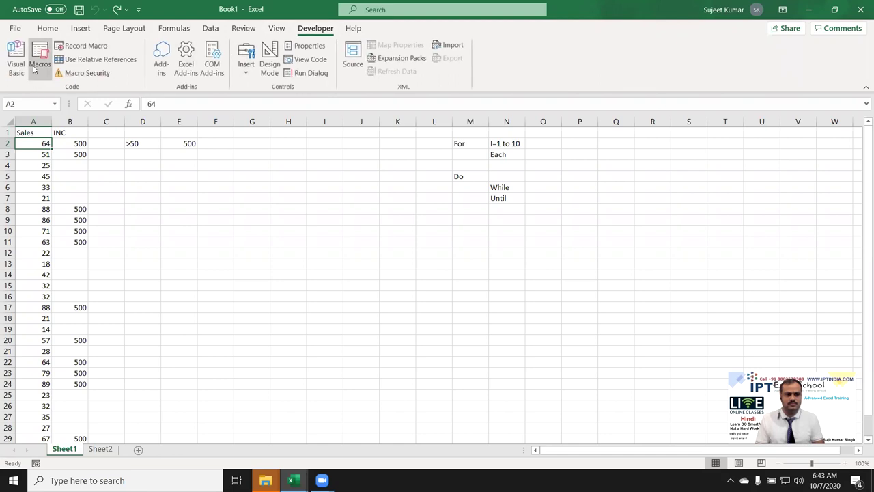
click(40, 64)
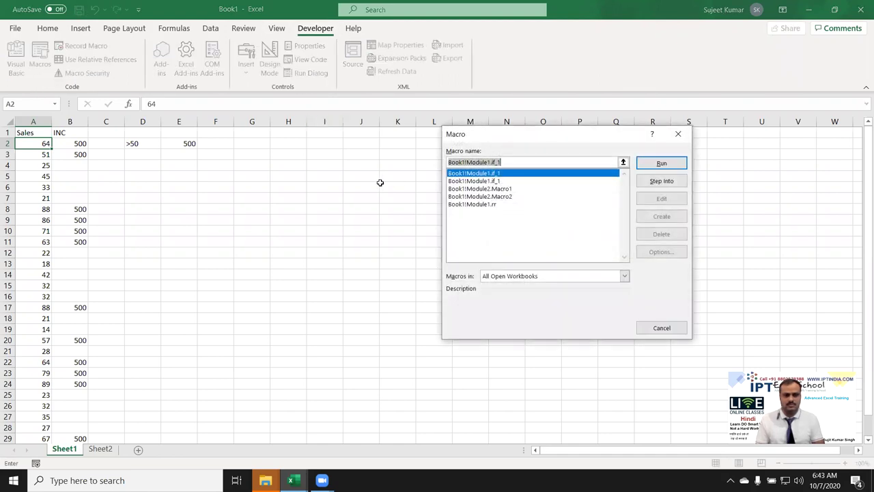
key(Escape)
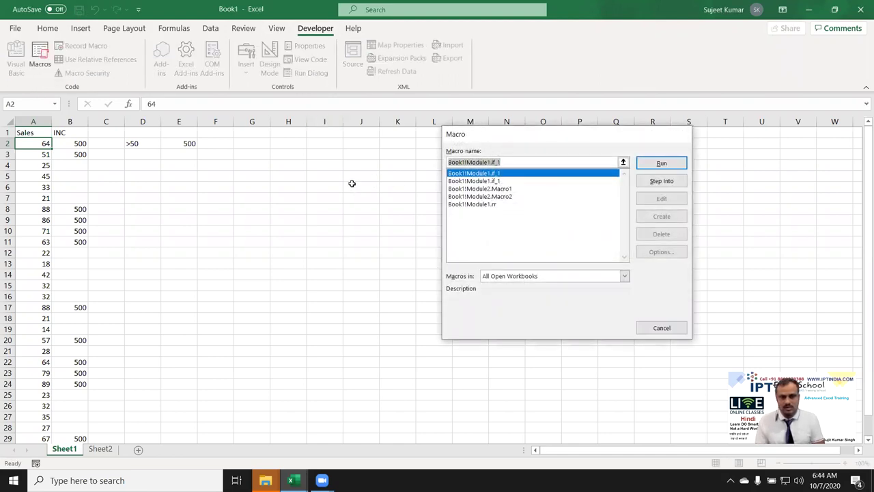
key(alt+F11)
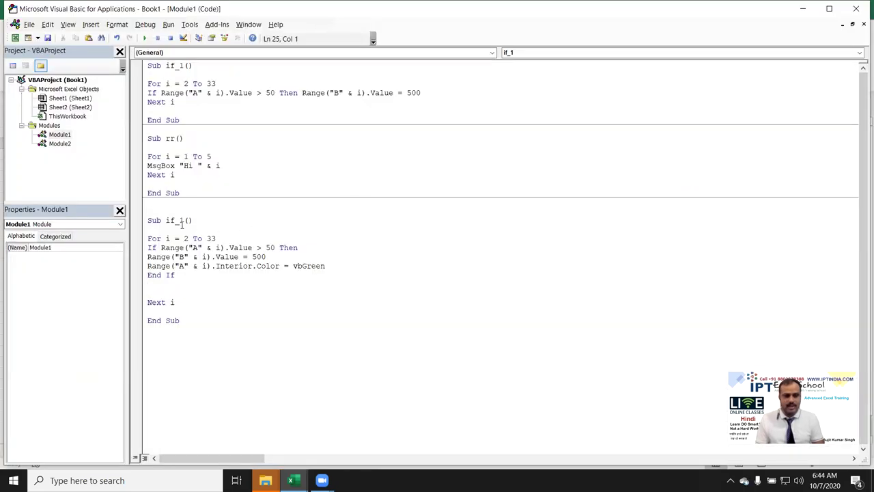
click(184, 220)
key(BackSpace)
text(2)
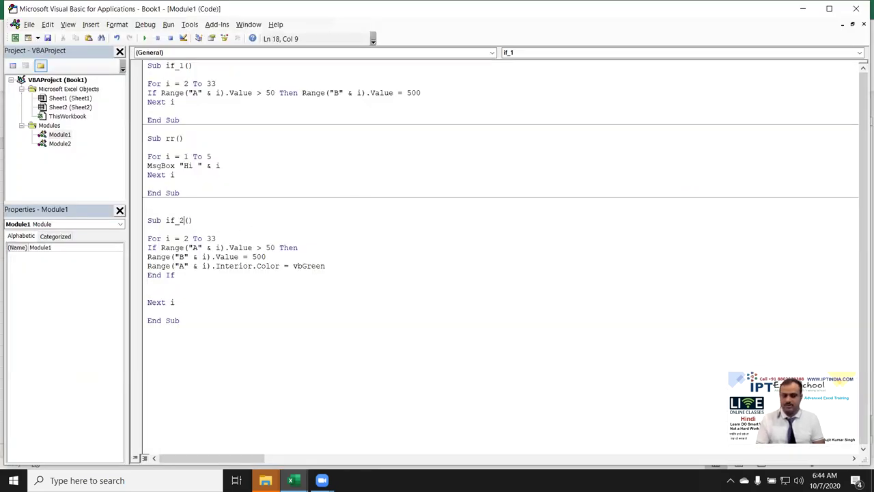
click(252, 266)
- Run if_2 from the Macros list to shade Sales values above 50 green
key(alt+F11)
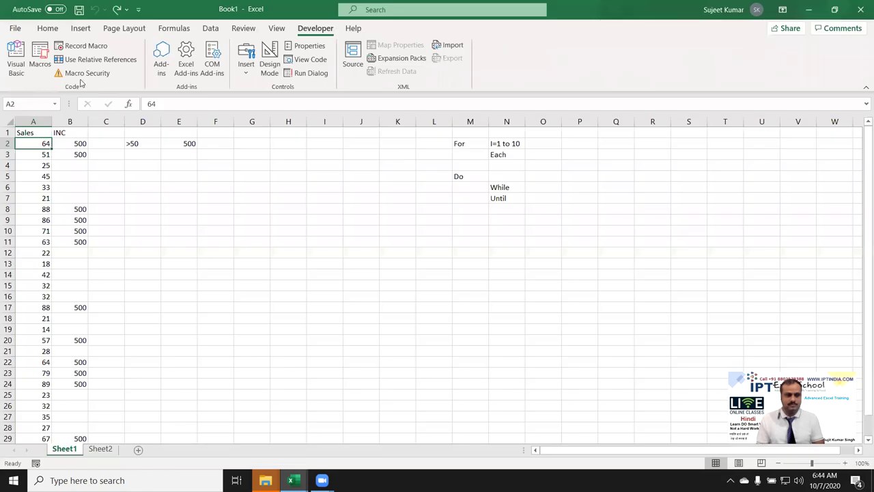
click(40, 58)
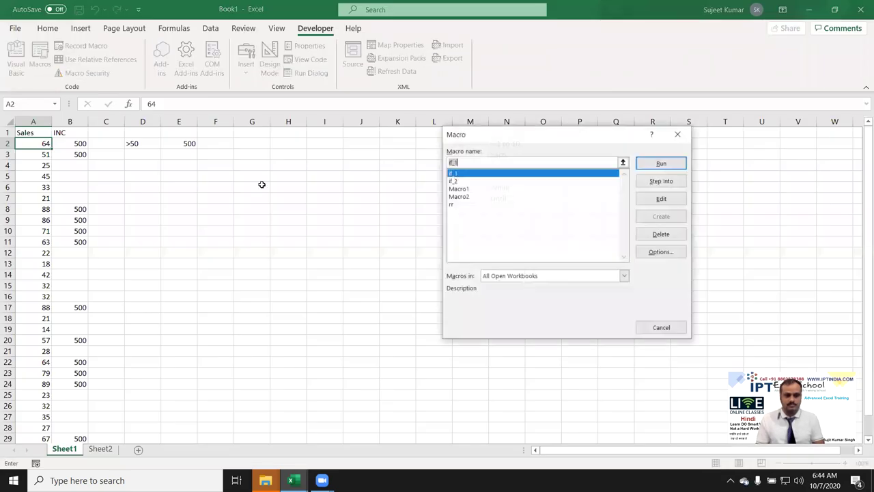
click(454, 181)
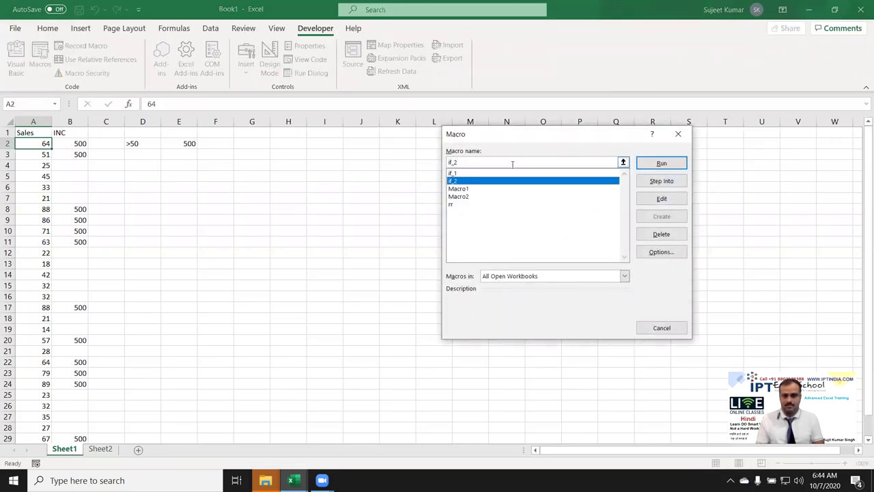
click(660, 163)
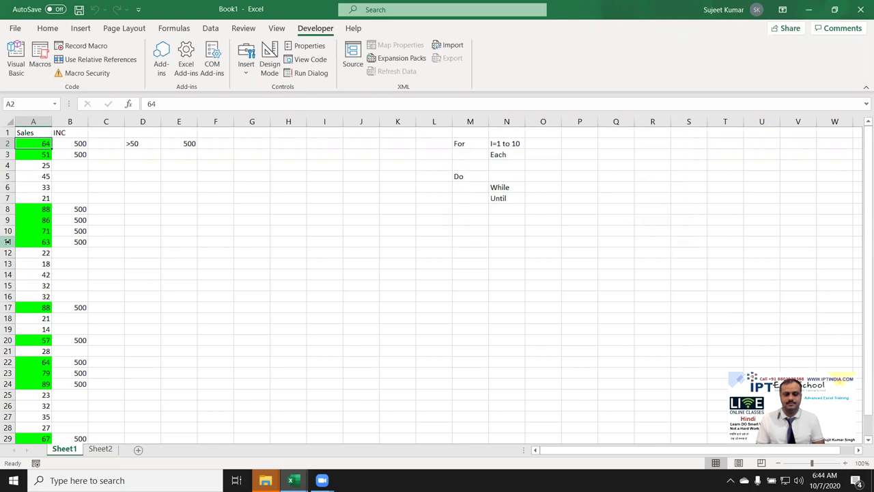
key(alt+F11)
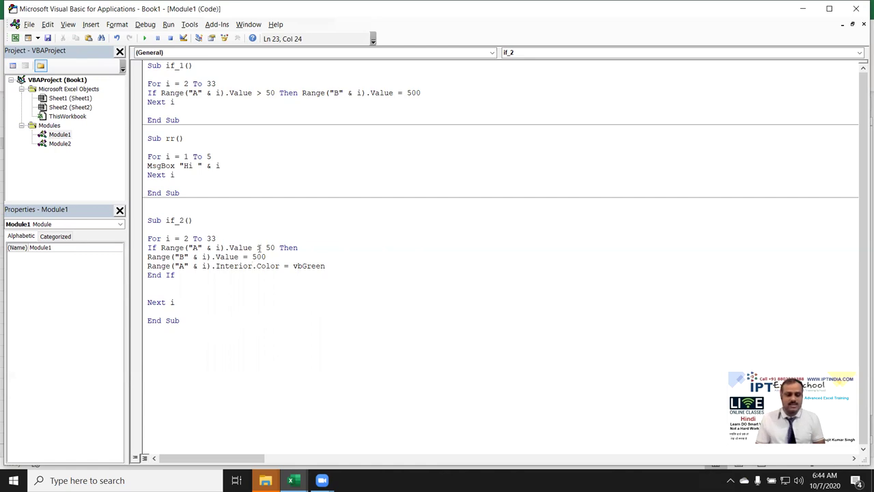
- Enter 20 in cell F2, replacing an initial 15
key(alt+F11)
click(148, 155)
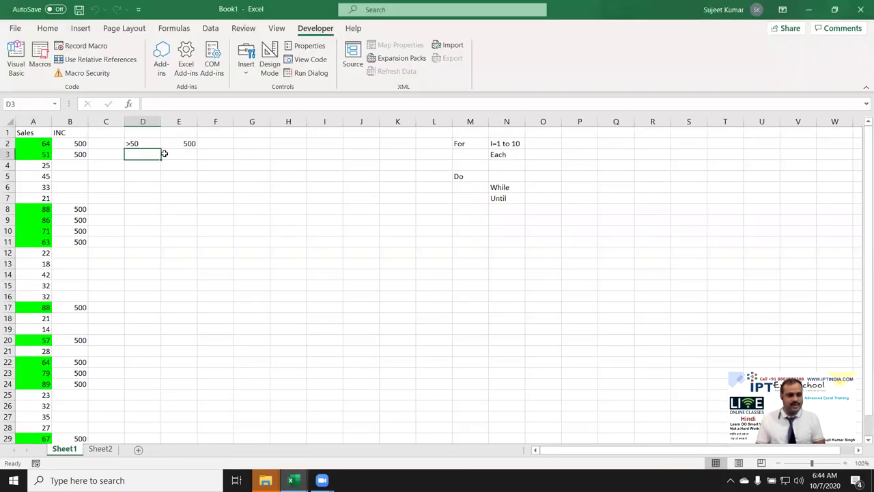
click(185, 154)
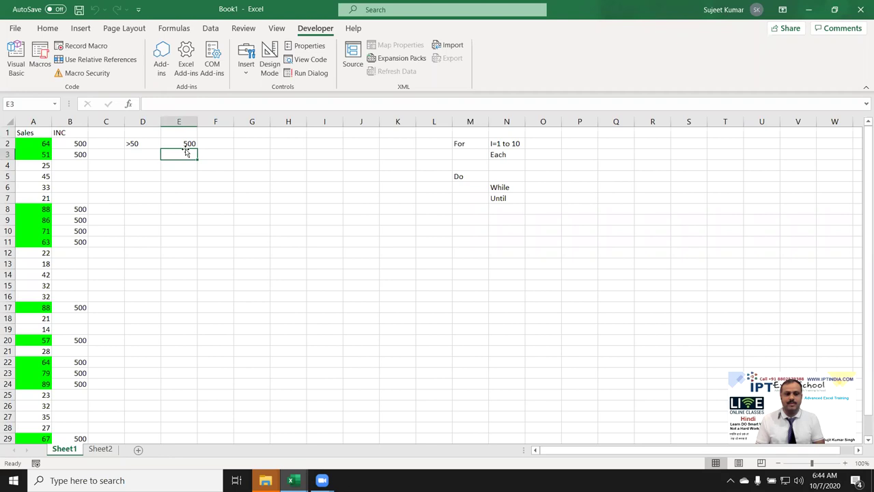
click(186, 147)
key(Right)
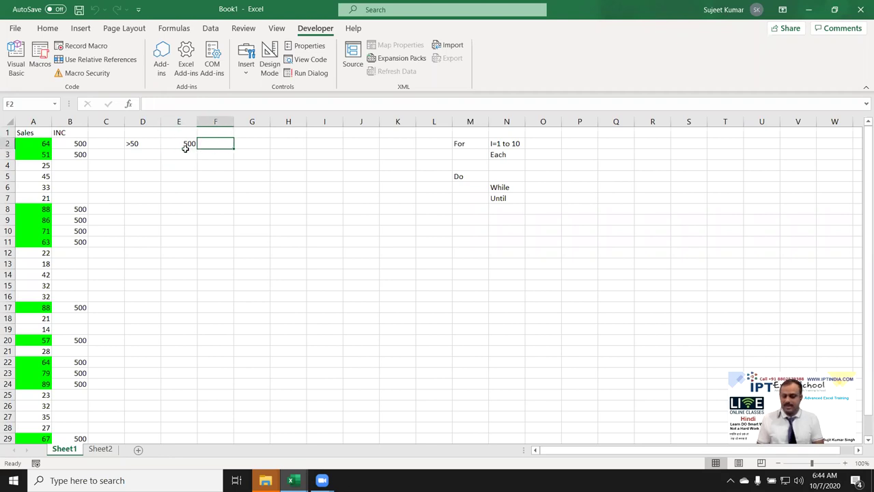
text(15)
key(Return)
key(Up)
text(20)
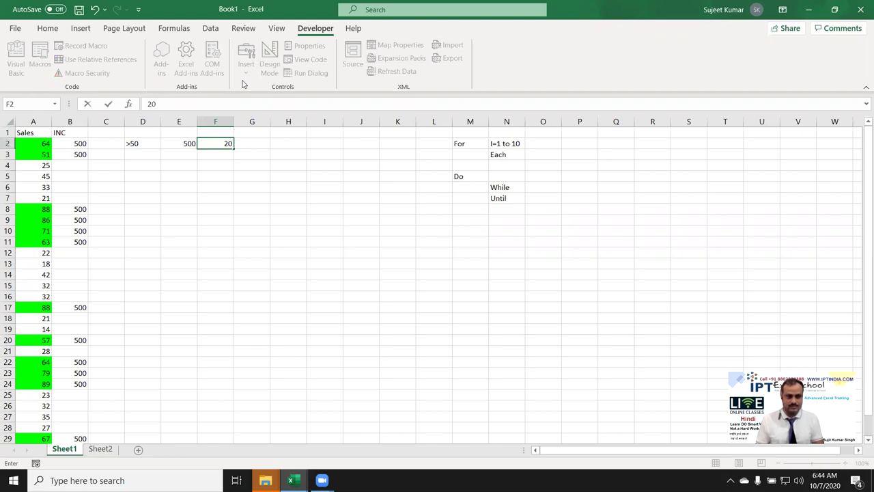
key(Return)
key(alt+F11)
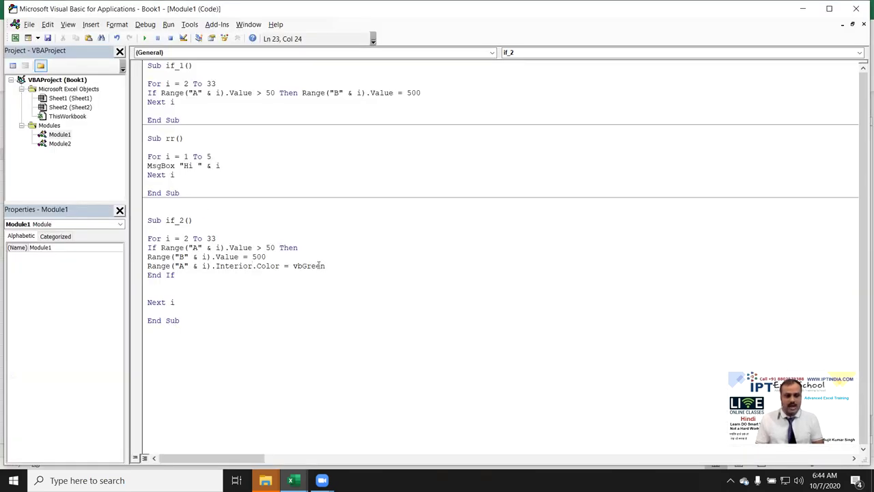
- Add an Else branch to if_2 setting Range("B" & i).Value = 20
click(328, 266)
key(Return)
key(Return)
key(Return)
key(Return)
key(Up)
key(Up)
key(Up)
text(lse)
key(Return)
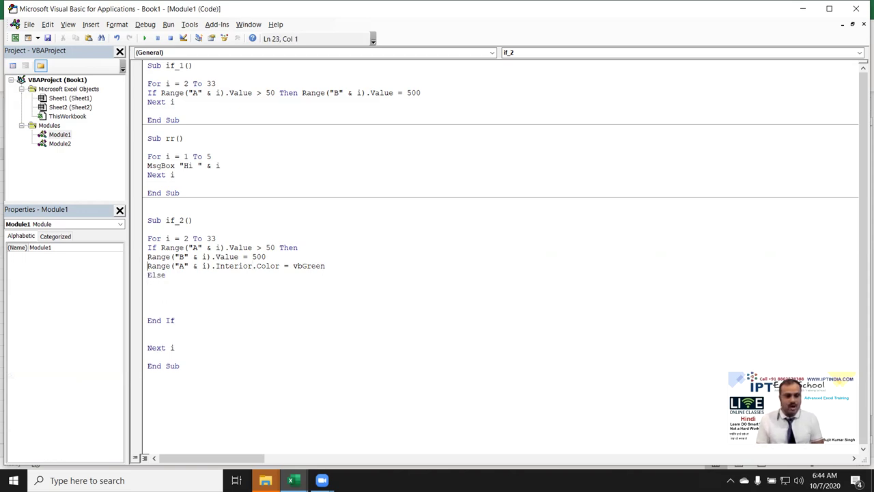
key(shift+Down)
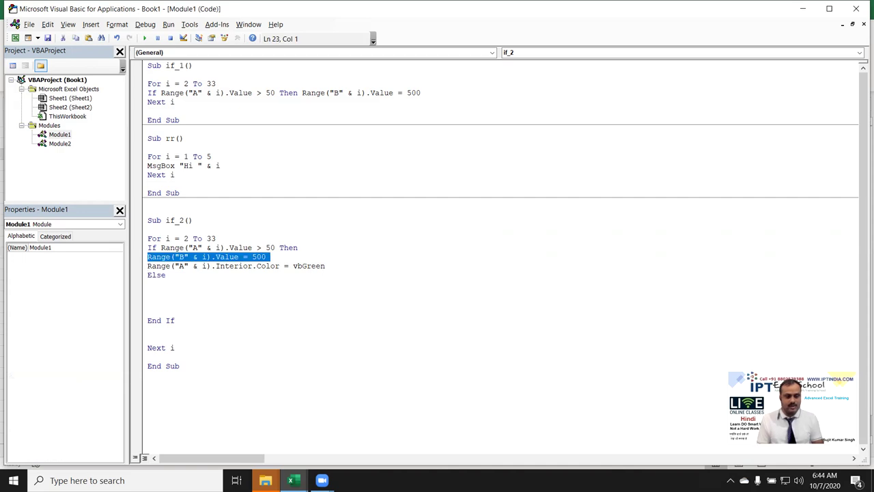
key(ctrl+c)
key(Down)
key(Down)
key(ctrl+v)
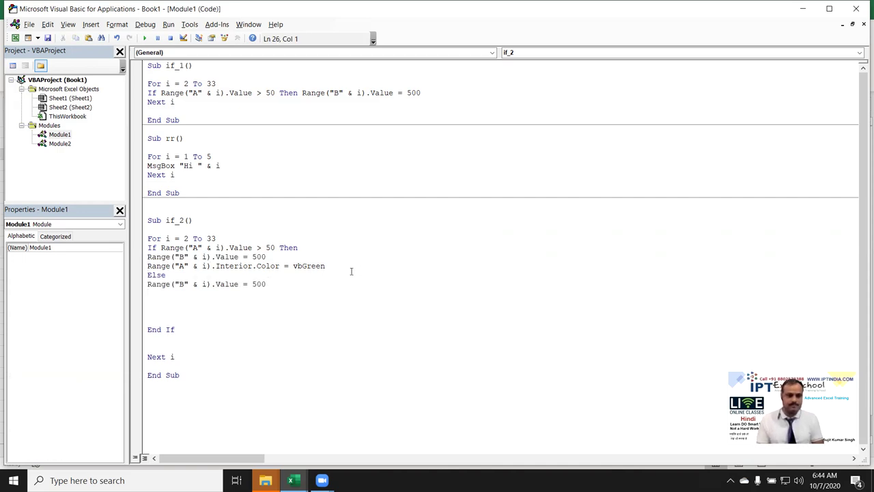
double_click(254, 284)
text(20)
- Check column B on the sheet to compare the 500 and 20 results
click(189, 309)
click(178, 301)
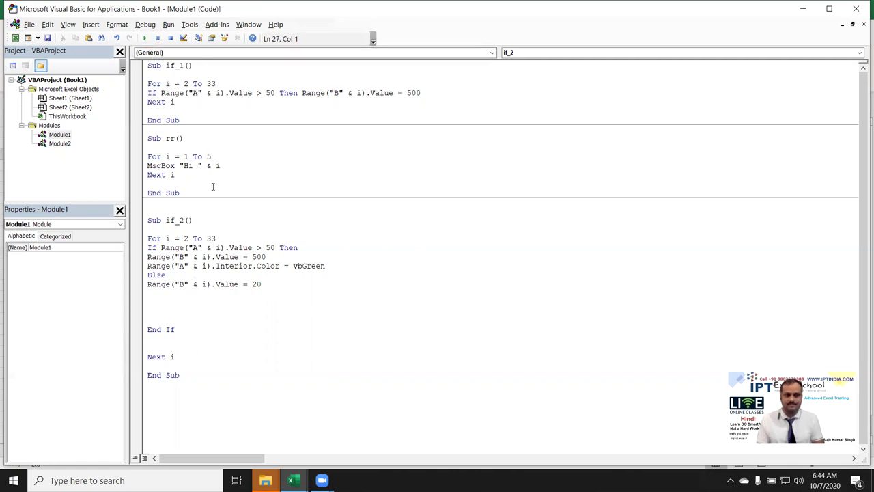
key(alt+F11)
click(76, 154)
click(73, 187)
drag(81, 244, 81, 254)
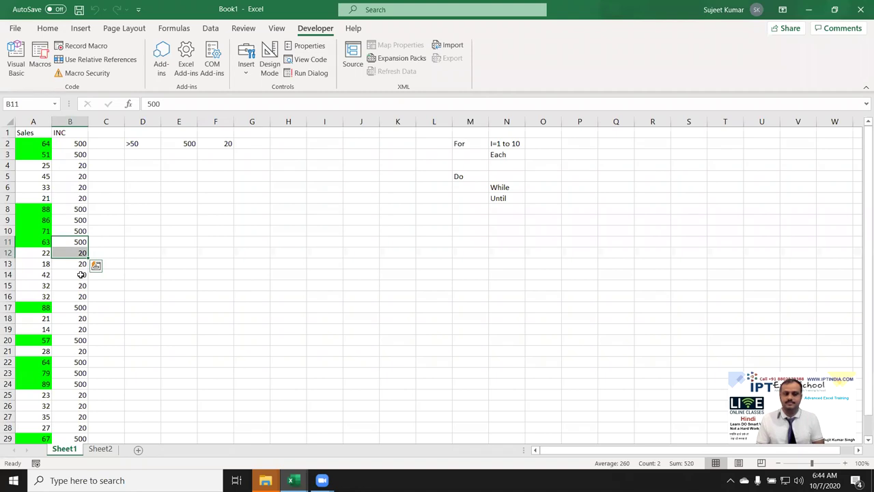
- Delete the extra blank lines before End If in if_2
key(alt+F11)
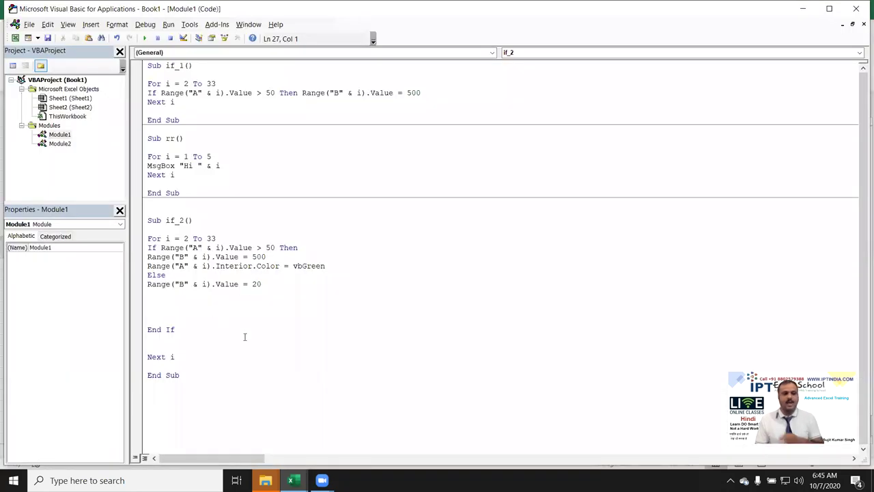
click(204, 387)
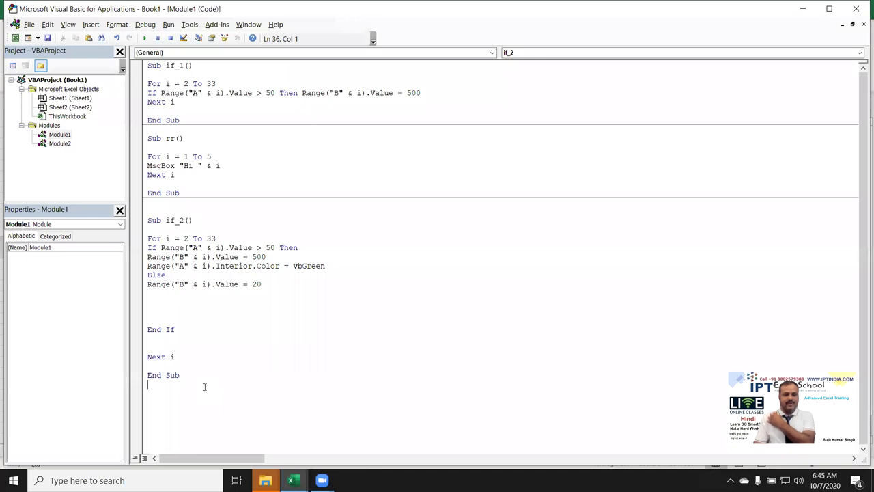
click(157, 302)
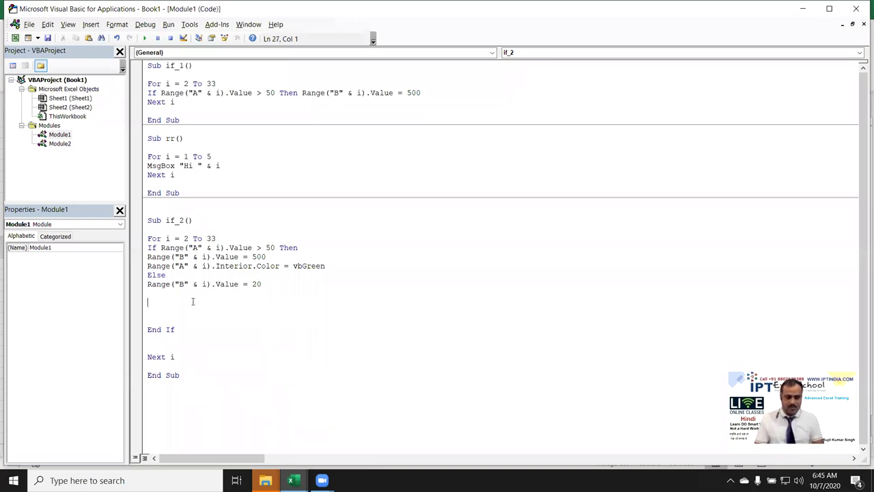
key(Delete)
key(Delete)
key(Delete)
key(Delete)
key(Down)
click(190, 351)
scroll(498, 260, down, 3)
scroll(499, 259, down, 3)
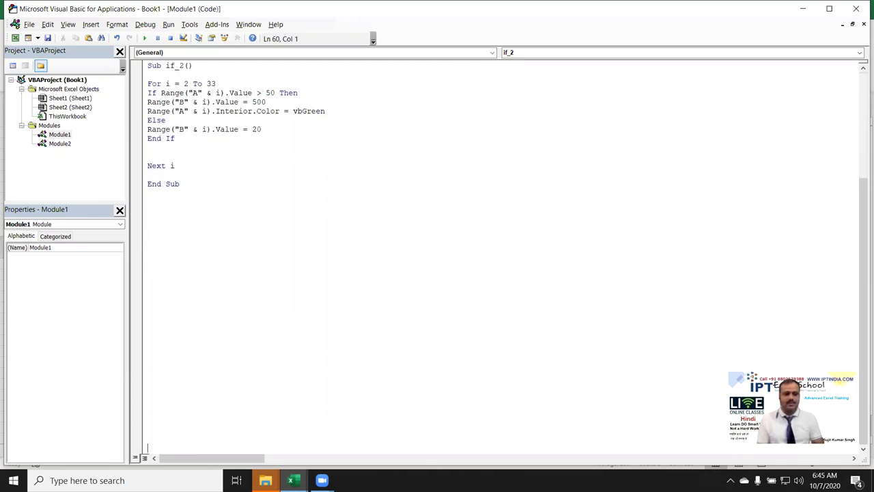
key(alt+F11)
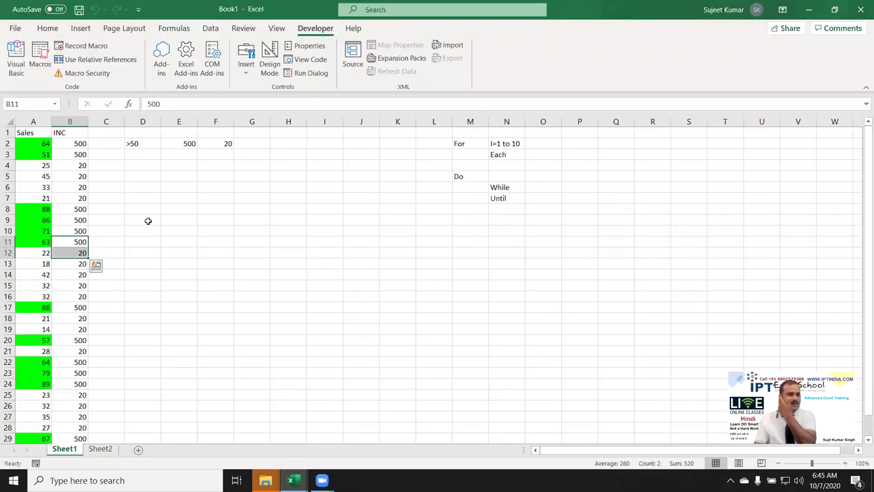
- Enter notes 50-80 in E4, 1000 in F4 and 500 in G4
click(187, 166)
text(80)
key(Escape)
text(50-80)
key(Tab)
text(1)
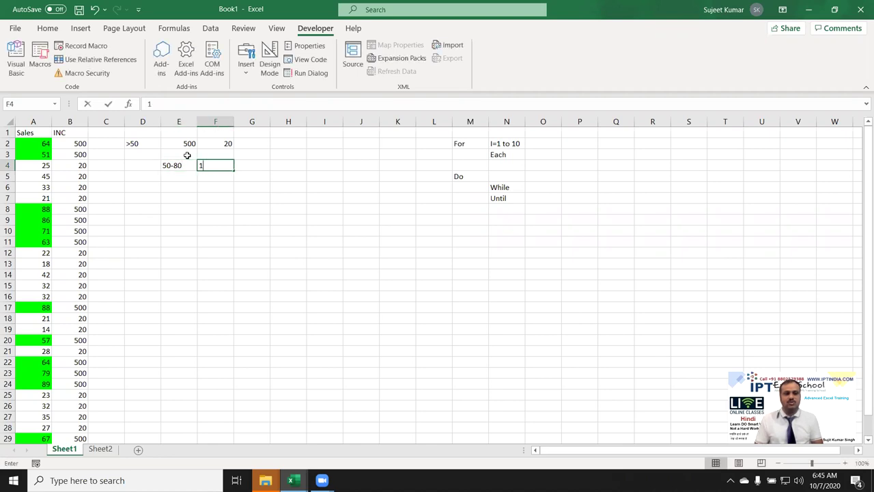
text(000)
key(Return)
key(Up)
key(Right)
text(5)
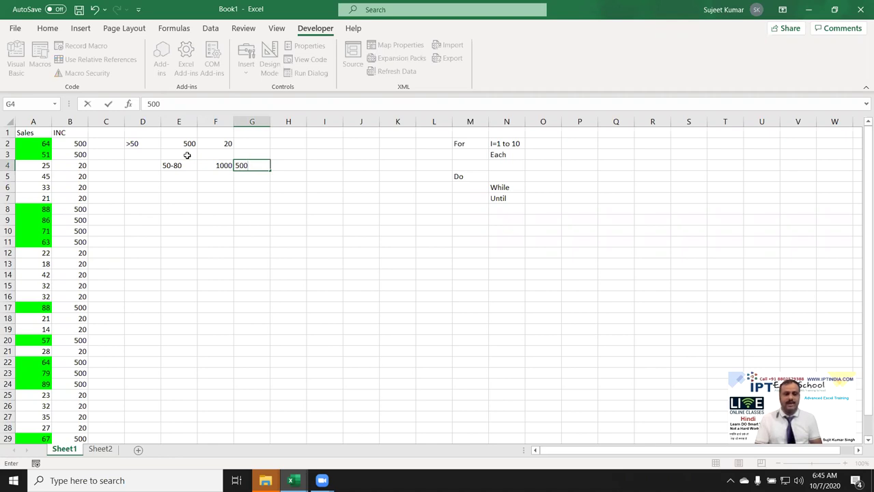
key(Return)
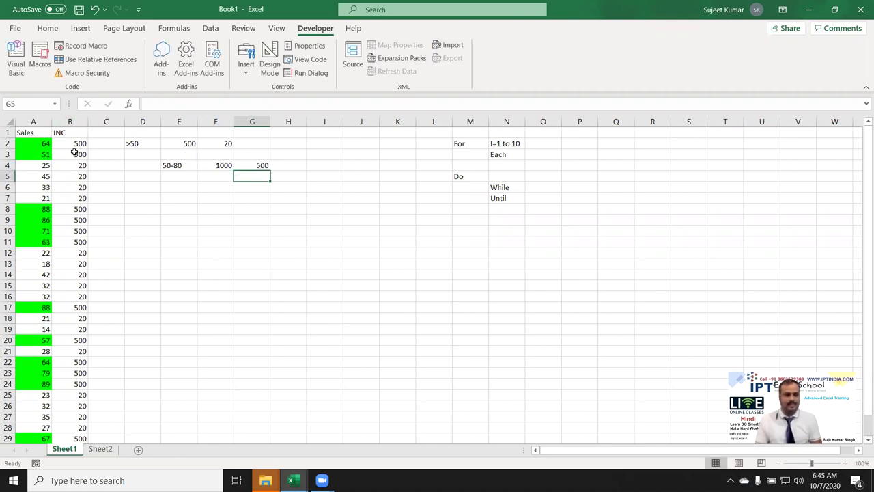
- Clear the INC values in column B from B2 downward
click(71, 144)
key(ctrl+shift+Down)
key(Delete)
scroll(71, 145, up, 2)
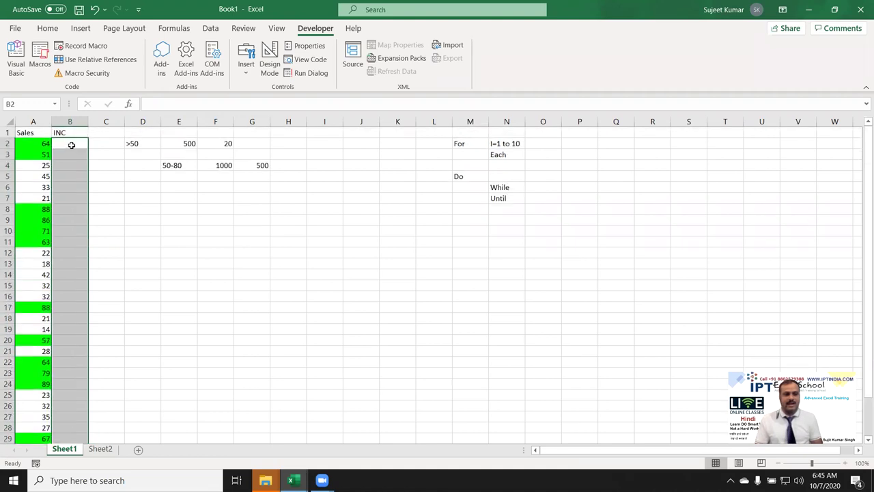
key(Up)
key(Left)
key(Down)
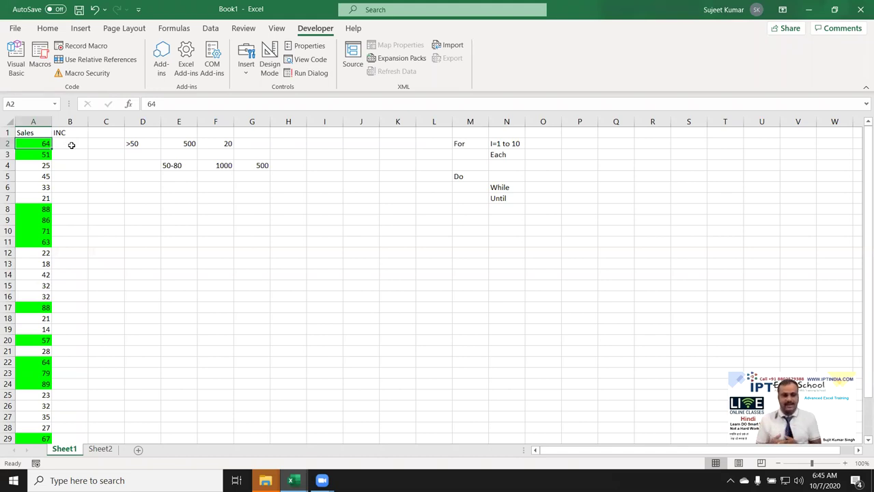
key(alt+F11)
- Add a new Sub if_3() below if_2 and paste a copy of the if_2 loop into it
click(175, 184)
click(172, 193)
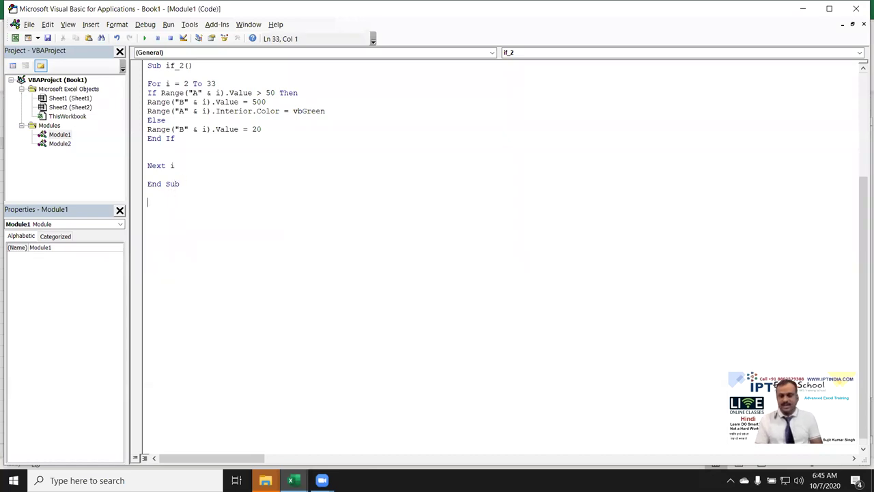
key(Return)
text(sub if)
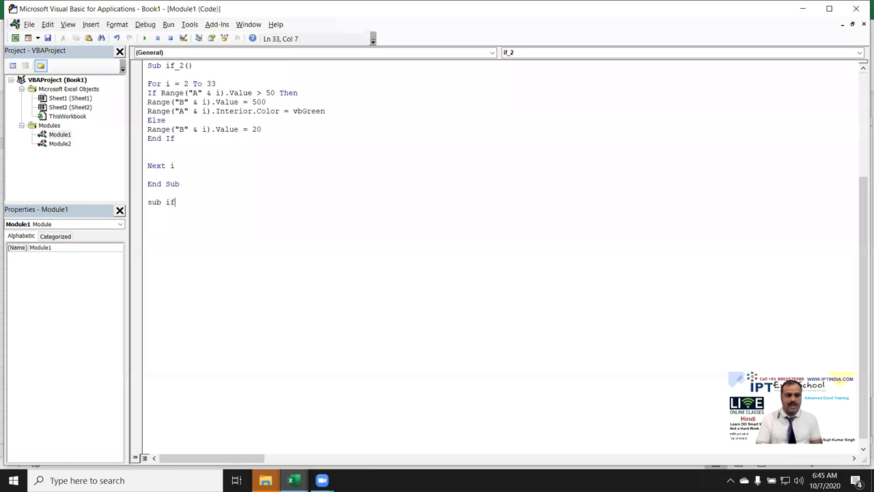
text( 3())
key(Return)
key(Return)
key(Return)
key(Return)
key(Up)
key(Up)
key(Up)
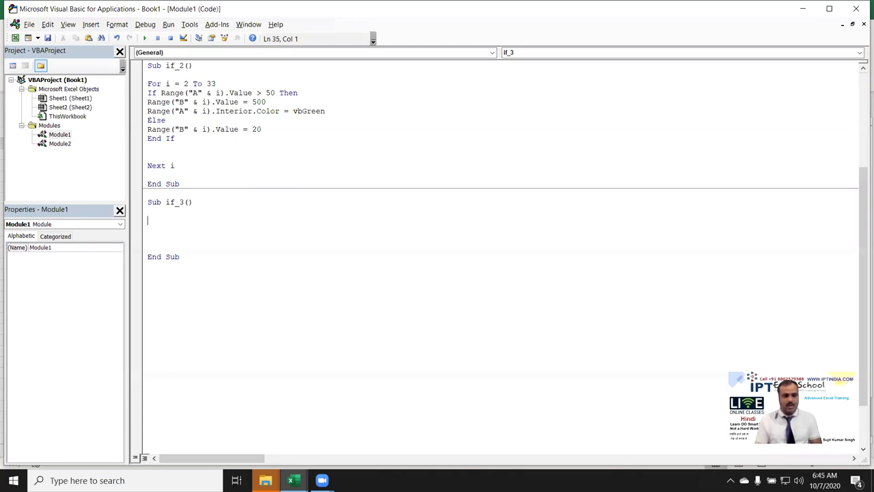
drag(180, 166, 139, 84)
key(ctrl+c)
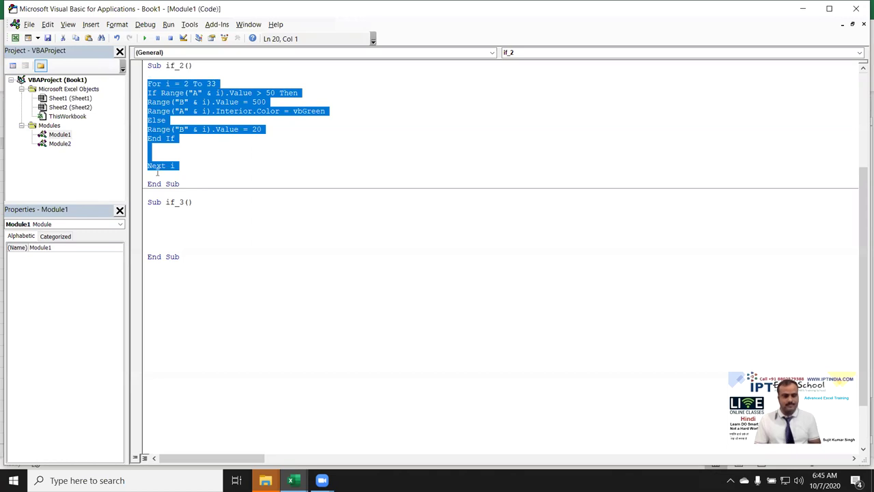
click(158, 211)
key(ctrl+v)
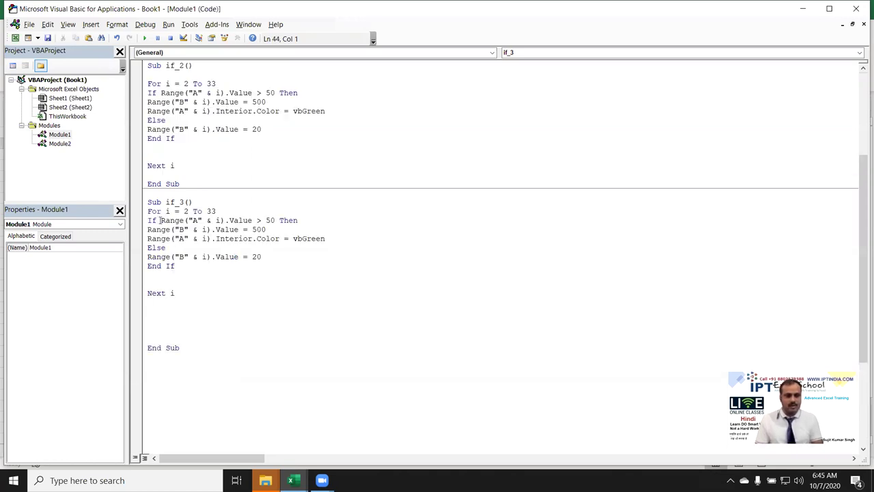
- Change the pasted If condition to test >= 50 And <= 50
click(261, 220)
text(=)
key(Right)
key(Right)
key(Right)
text(a)
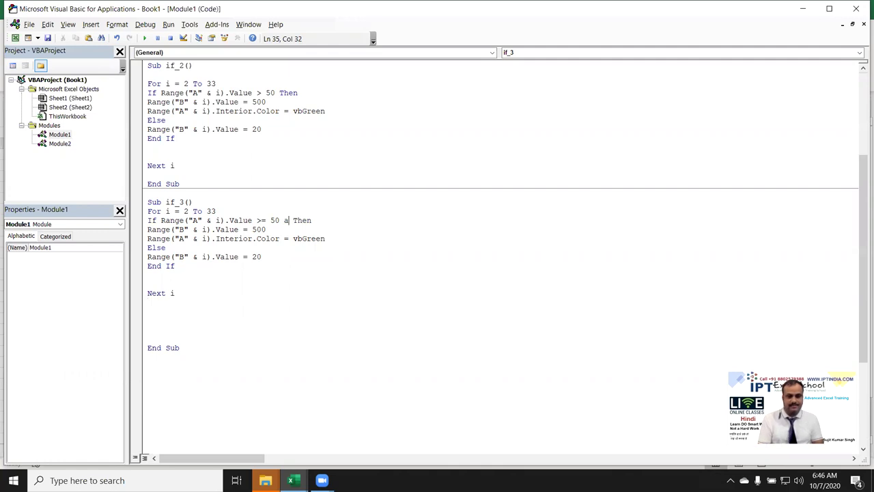
text(nd)
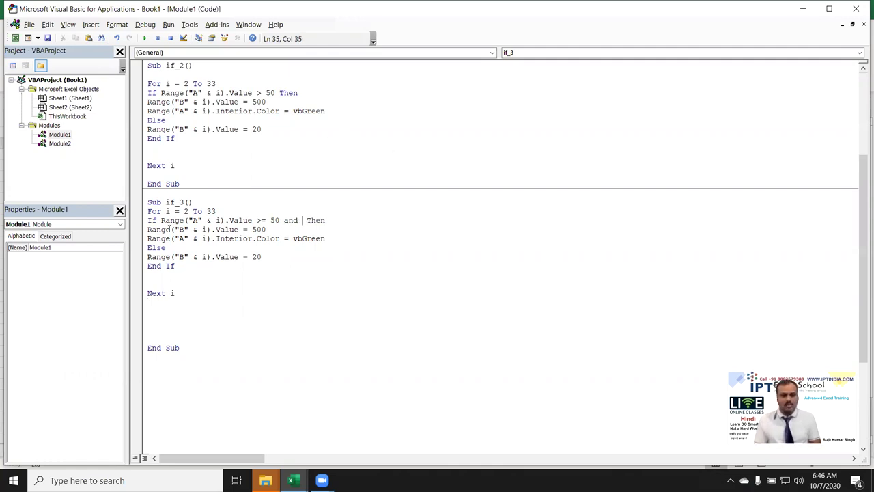
drag(161, 220, 280, 220)
click(302, 220)
key(ctrl+v)
key(BackSpace)
key(BackSpace)
key(BackSpace)
key(BackSpace)
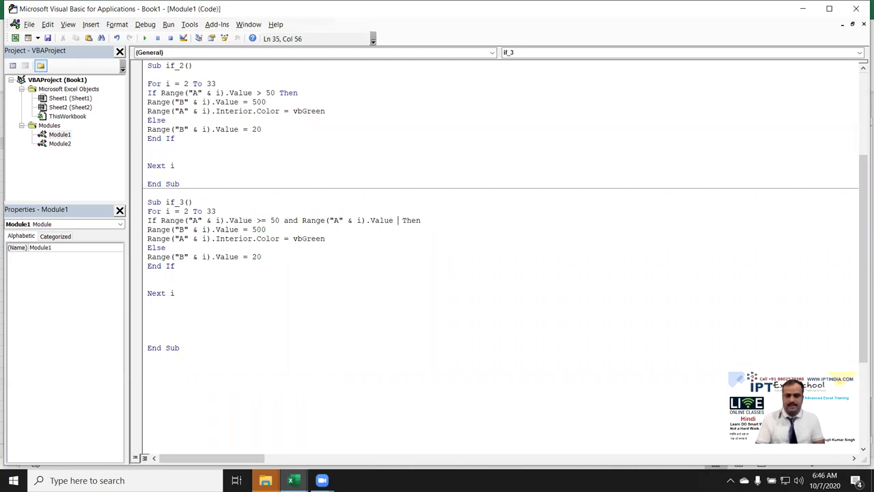
text(<= 50)
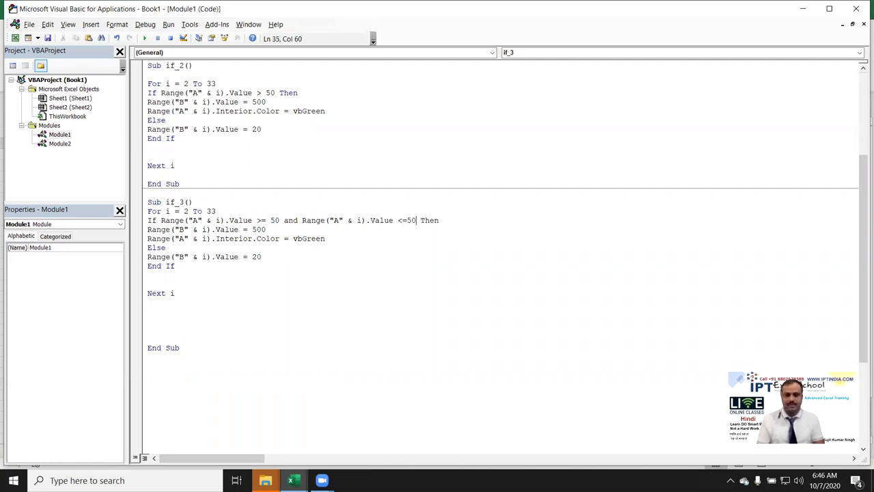
click(267, 269)
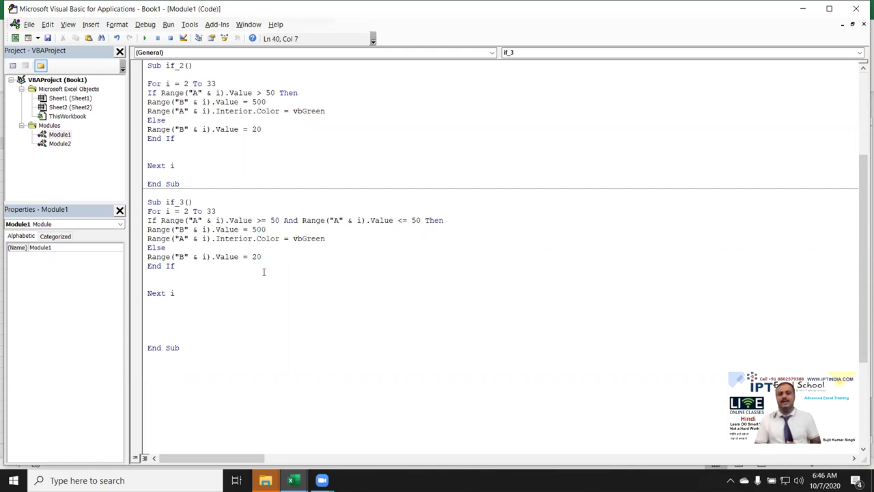
- Delete the green Interior.Color line from if_3
drag(323, 238, 223, 231)
click(326, 238)
drag(327, 238, 143, 239)
key(Delete)
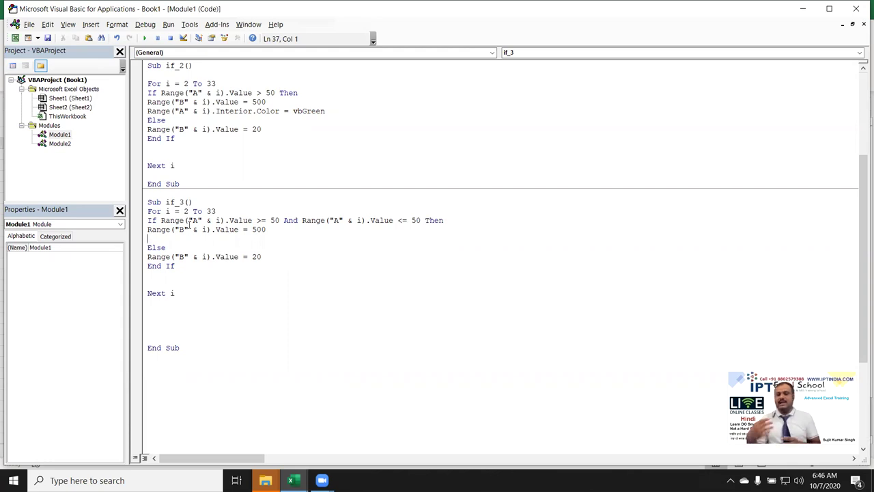
- Declare 'Dim v, r As Long' at the top of if_3 and add blank lines after its For line
click(157, 221)
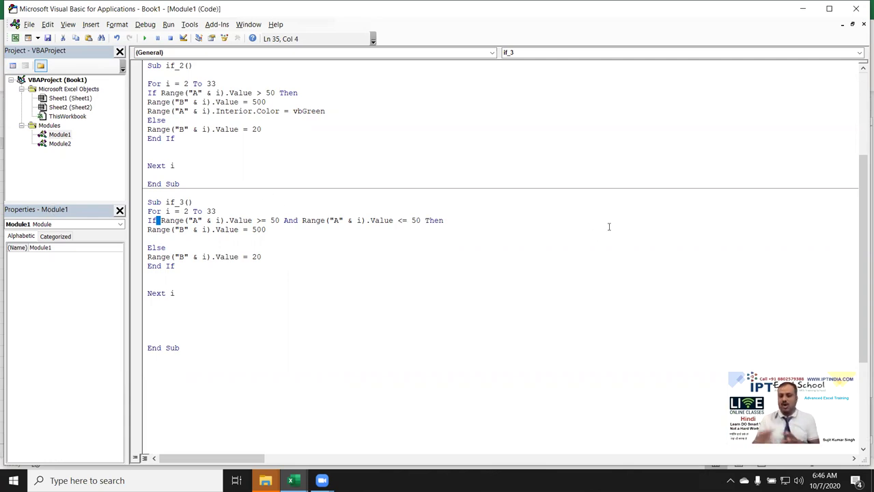
key(Left)
key(Up)
key(Left)
key(Return)
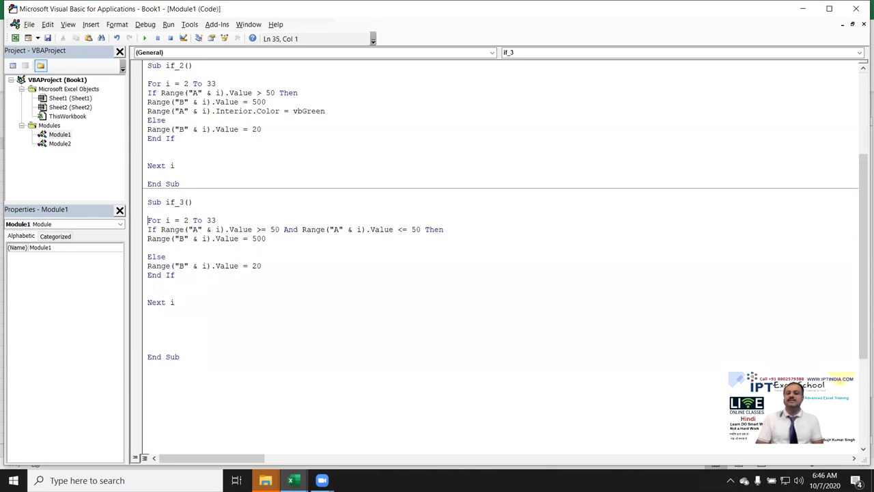
key(Return)
key(Return)
key(Up)
key(Up)
key(Up)
text(dim )
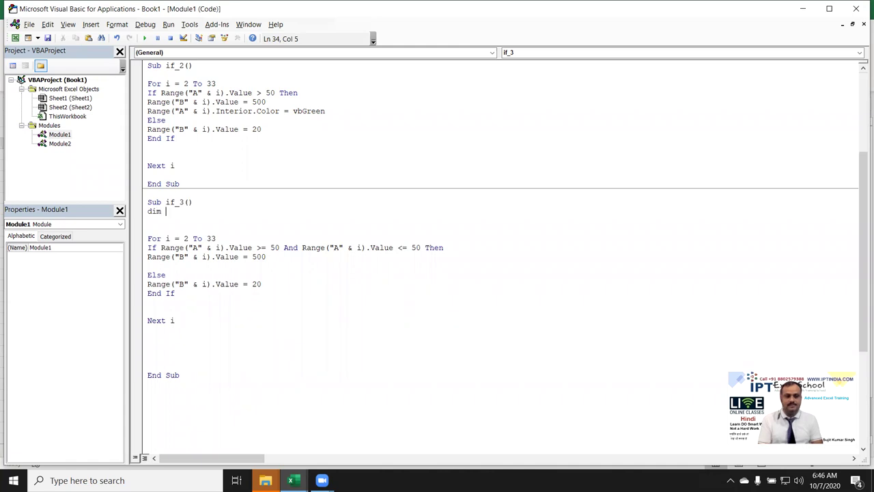
text(v)
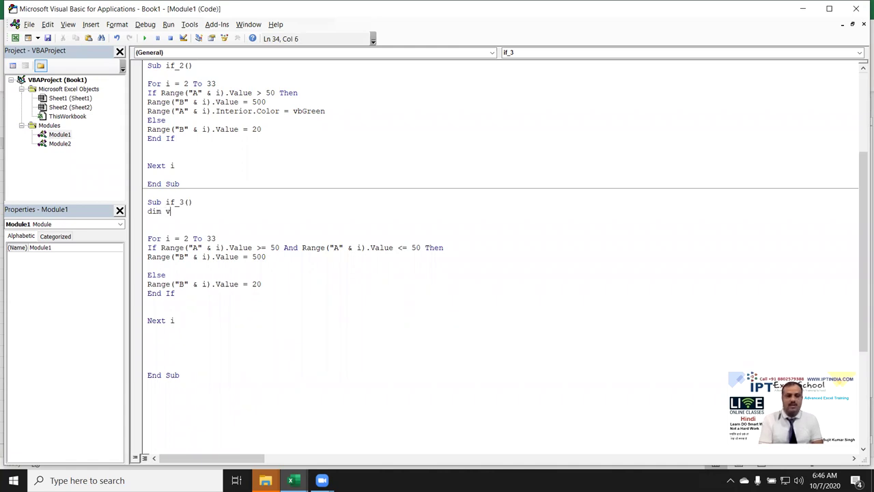
text(,r )
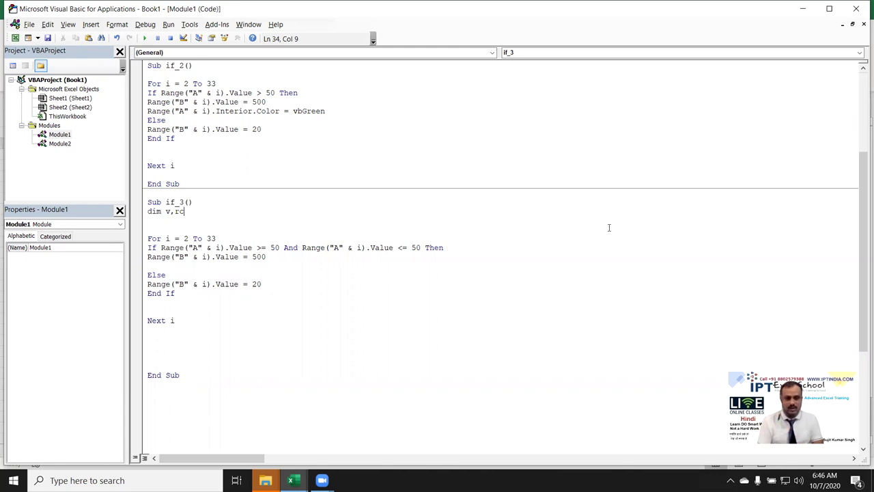
text(as long)
key(Tab)
key(Return)
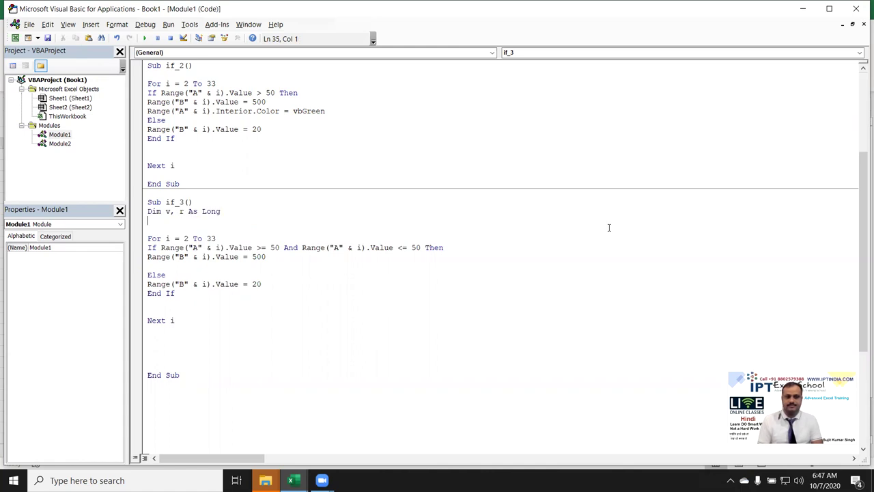
click(217, 239)
key(Return)
key(Return)
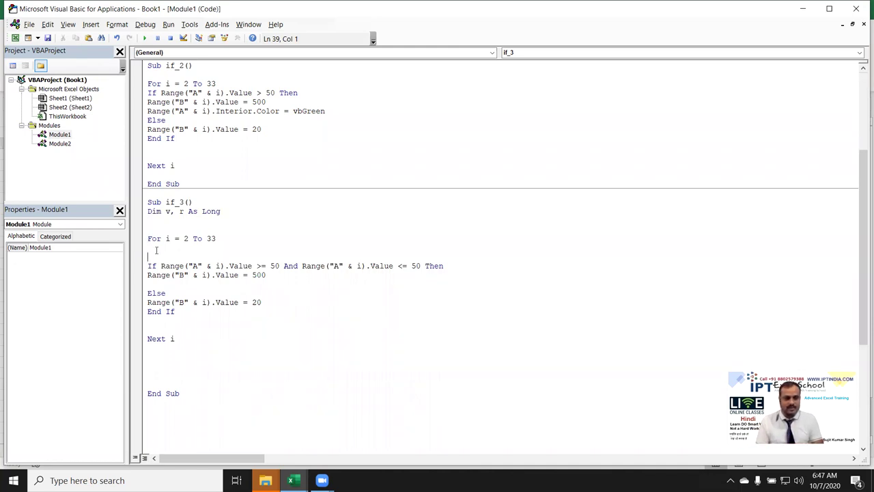
- Add a line assigning v the column A cell value copied from the If line
text(v=)
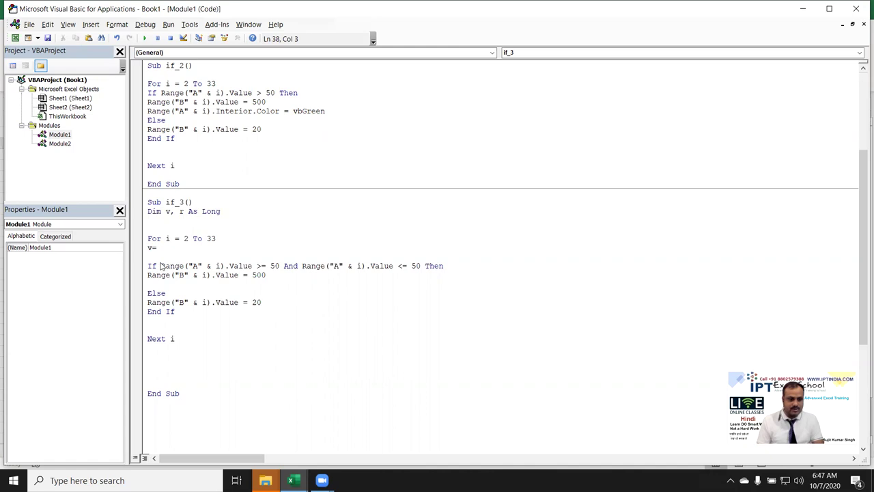
click(162, 266)
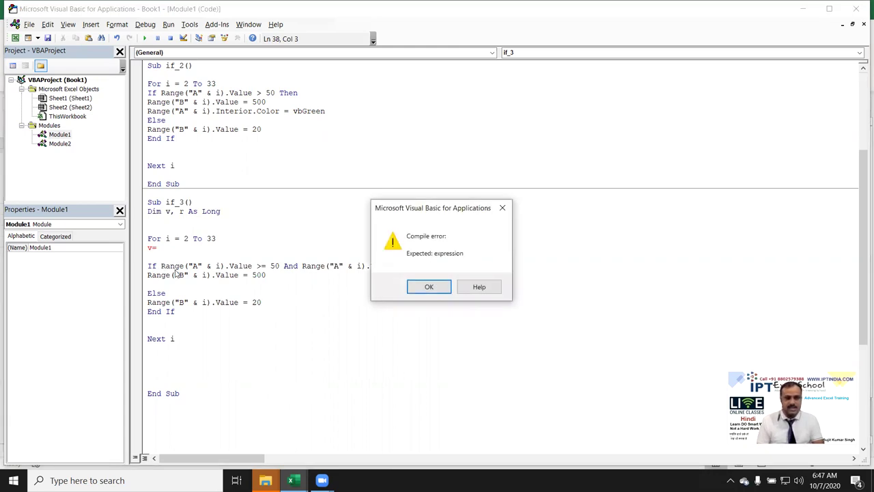
key(Return)
double_click(176, 266)
mouse_move(194, 266)
mouse_down()
mouse_move(279, 266)
mouse_move(251, 266)
mouse_up()
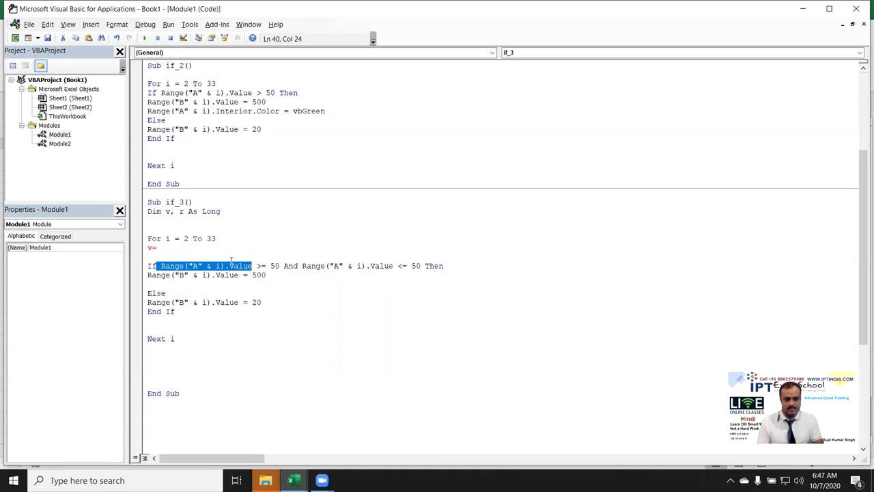
key(ctrl+c)
click(174, 248)
key(ctrl+v)
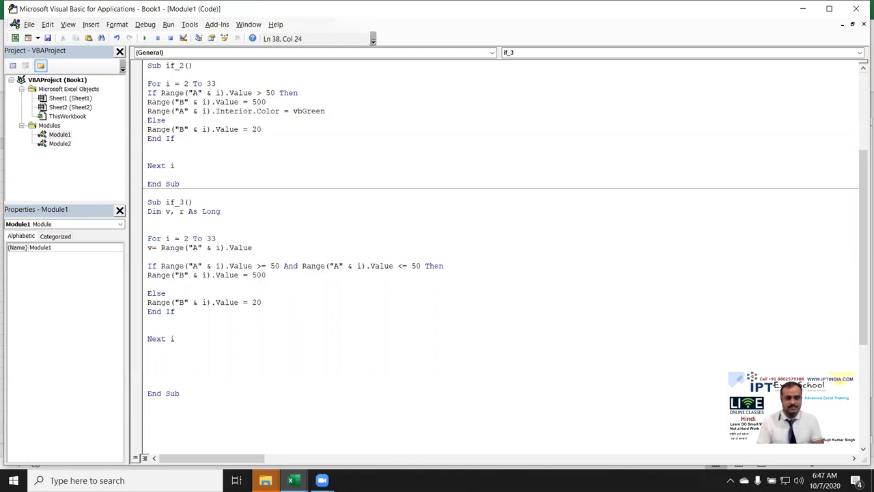
key(Return)
- Replace the old If line with 'If v >= 50 And v <= 80 Then'
drag(161, 275, 176, 276)
drag(450, 268, 313, 275)
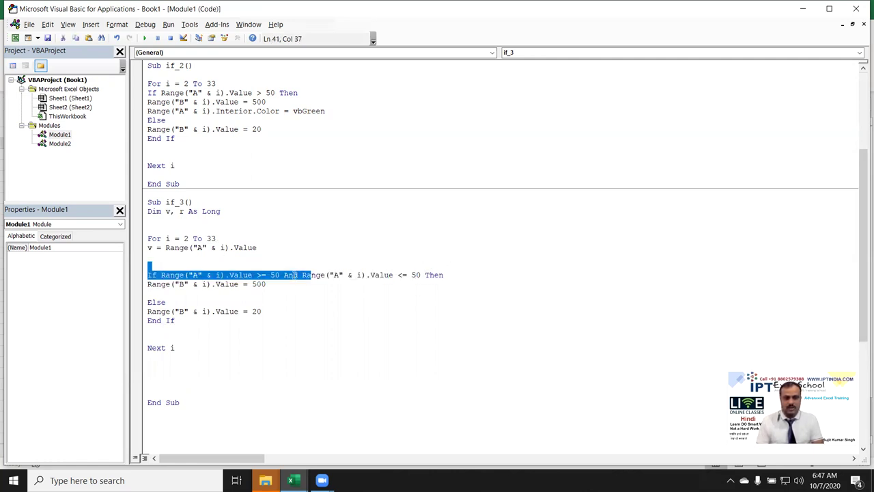
drag(450, 268, 447, 276)
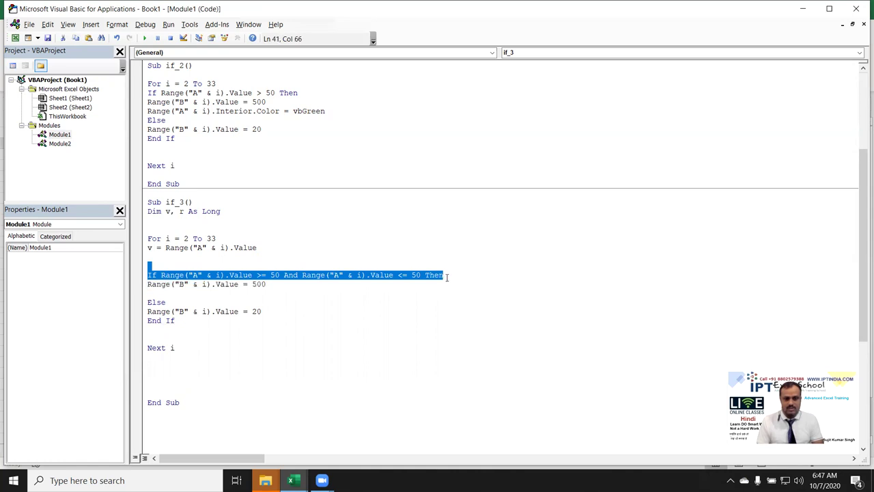
key(Delete)
key(Return)
key(Up)
text(if )
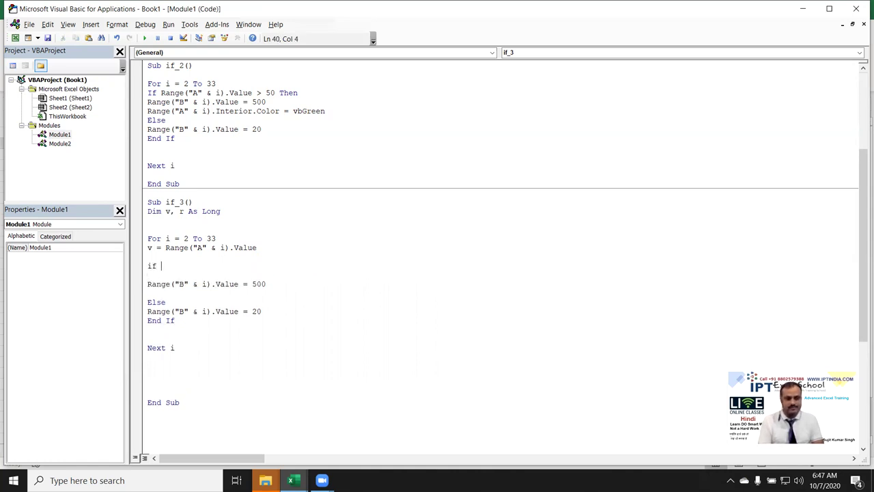
text(v>=50 )
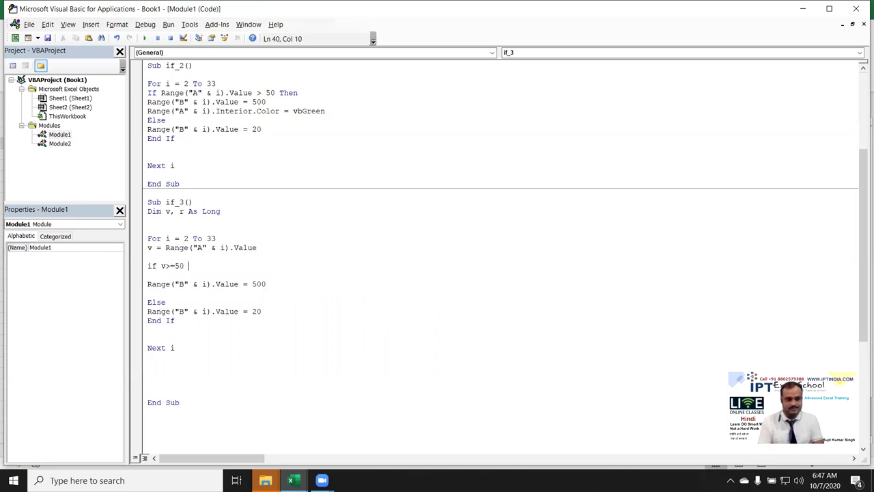
text(and v<=80 then)
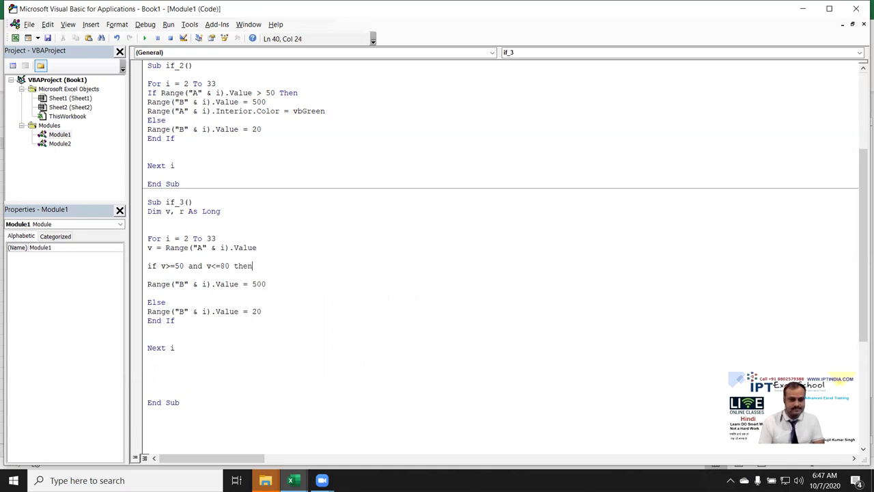
key(Down)
key(Down)
key(Down)
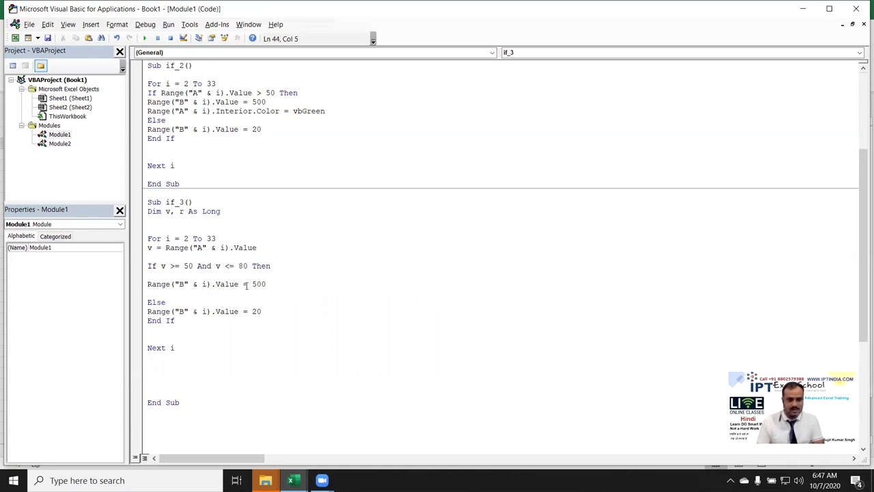
- Make the Then branch set r = 1000 and the Else branch set r = 500
drag(238, 284, 137, 288)
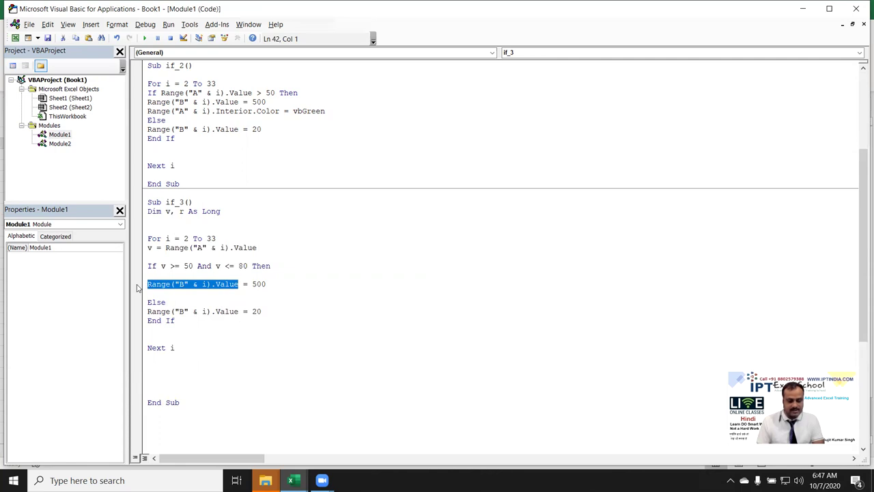
text(r)
double_click(171, 283)
key(BackSpace)
text(1000)
click(233, 330)
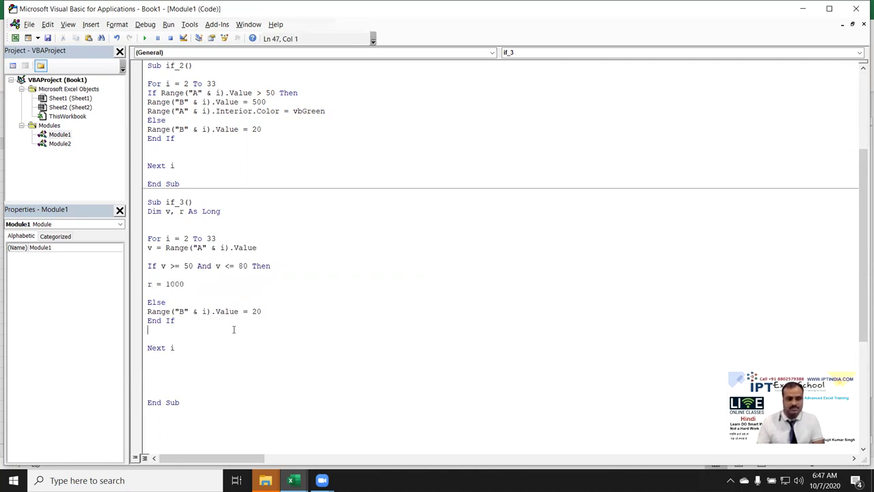
drag(240, 311, 146, 313)
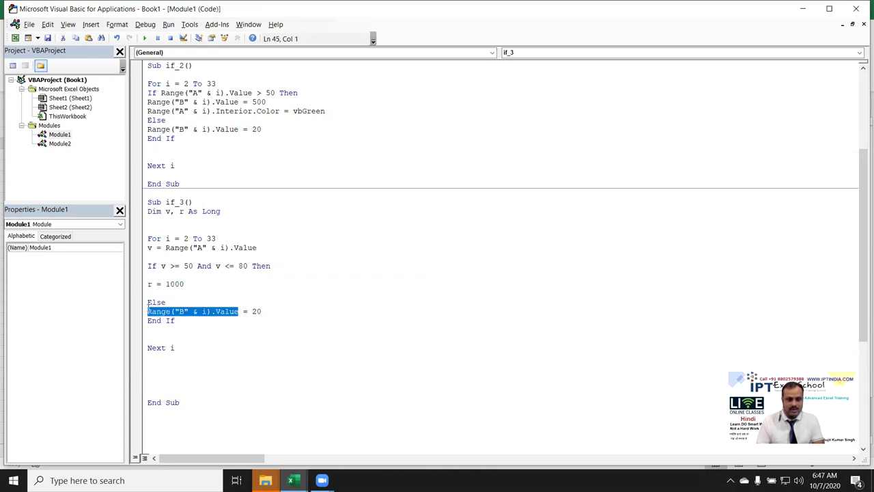
text(r)
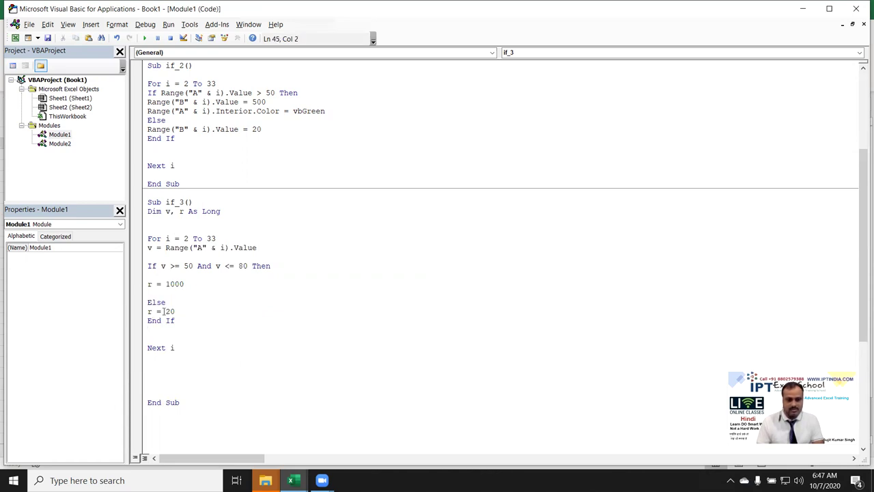
double_click(170, 311)
text(500)
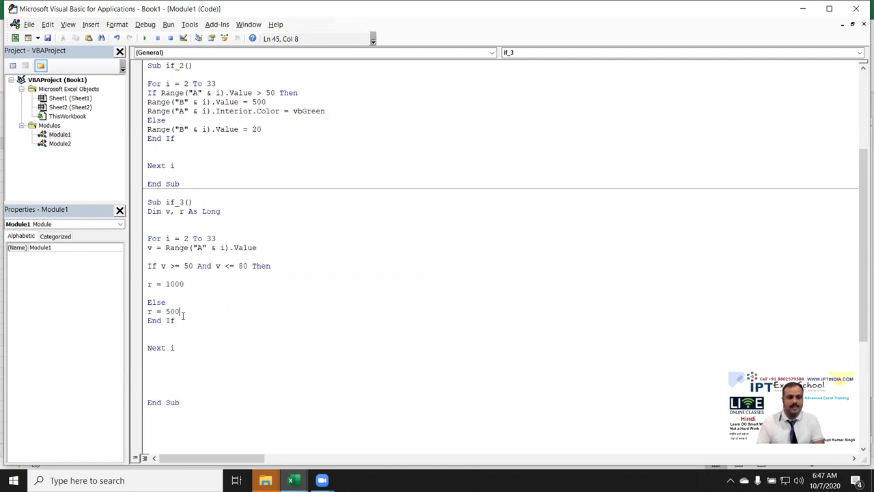
- Remove the blank lines inside the If block
click(177, 328)
click(165, 294)
key(Delete)
key(Up)
key(Up)
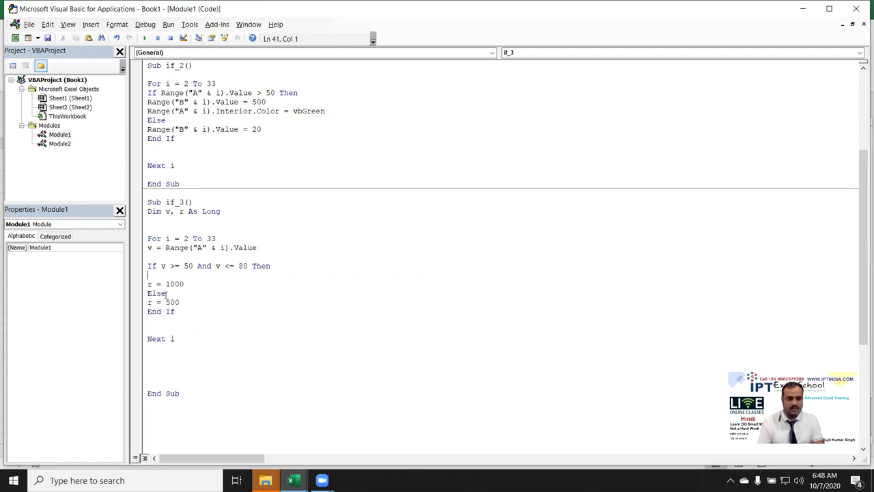
key(Delete)
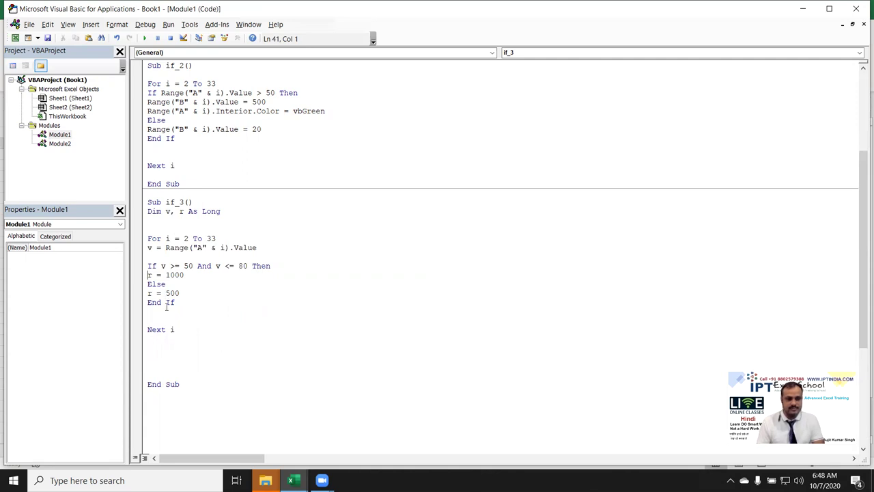
- After End If, add Range("B" & i).Value = r followed by r = 0
click(172, 320)
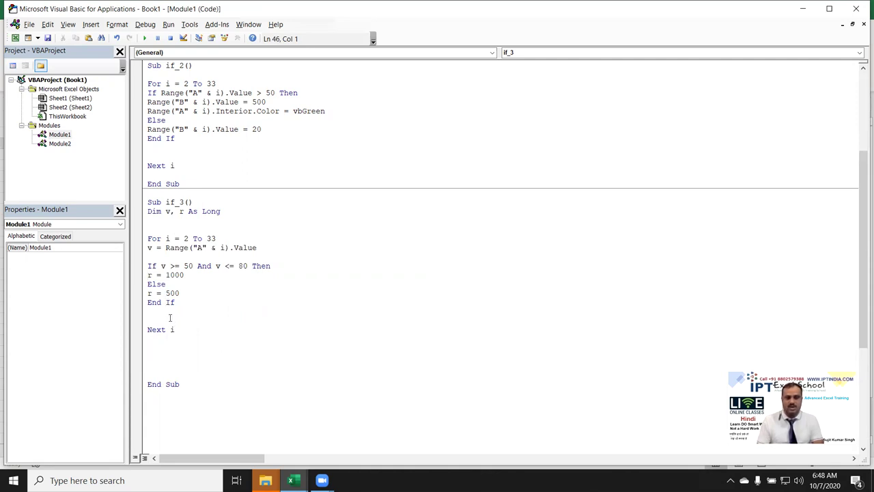
key(Return)
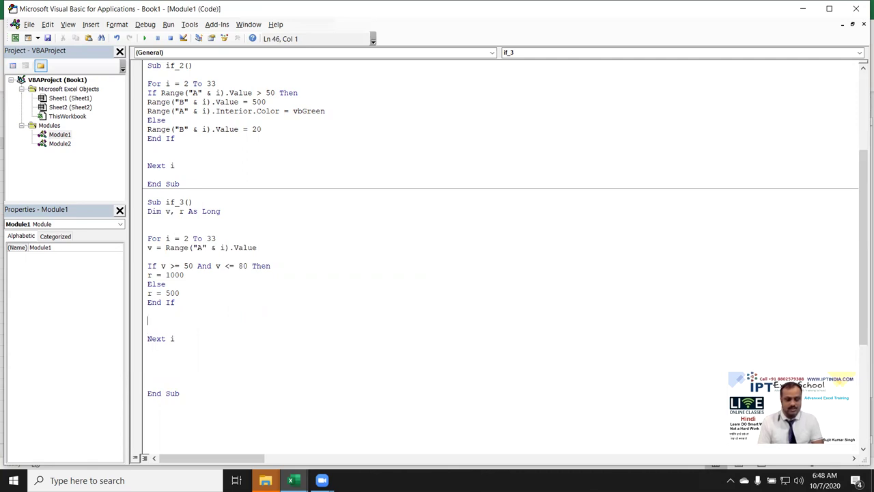
text(range)
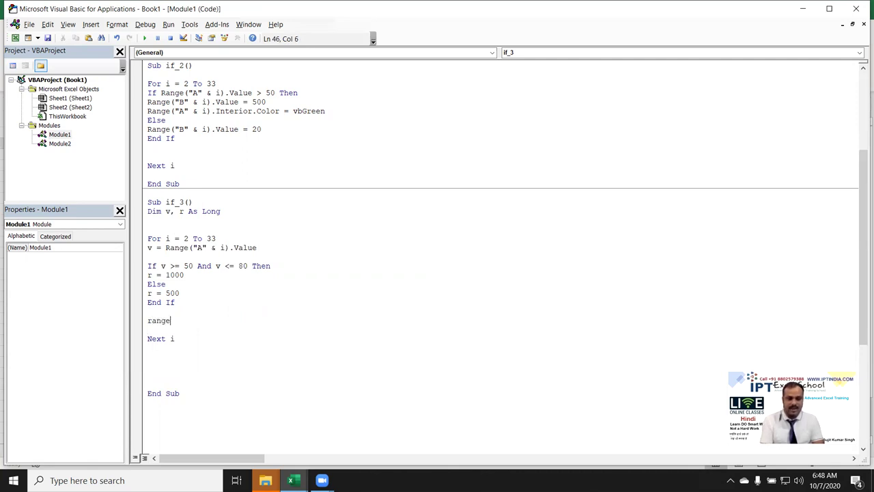
text(("A1)
key(BackSpace)
key(BackSpace)
text(B" )
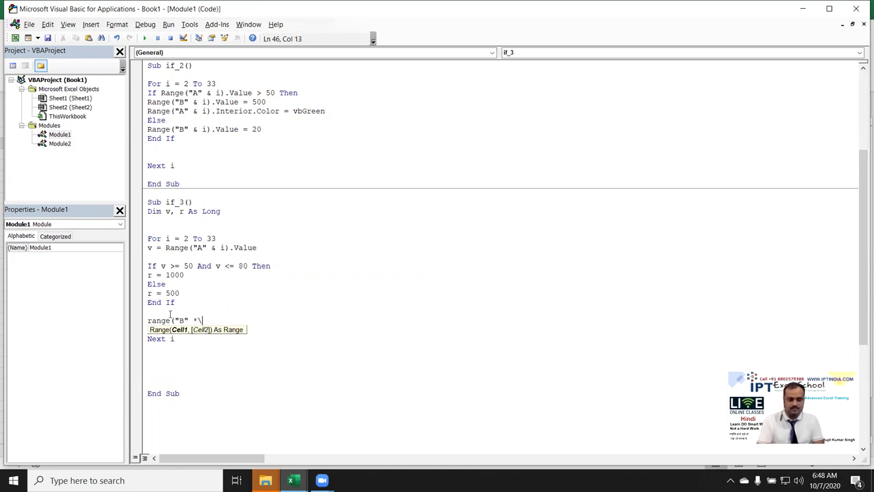
text(& )
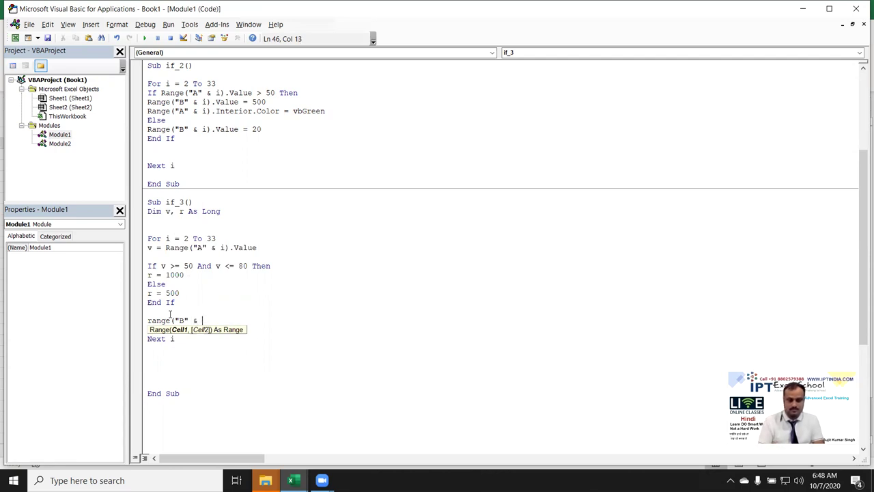
text(i))
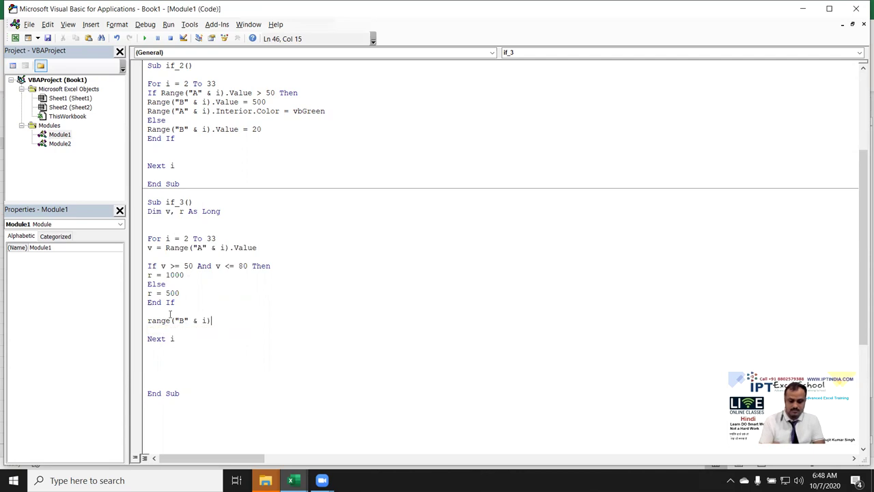
text(.Value = r)
key(Return)
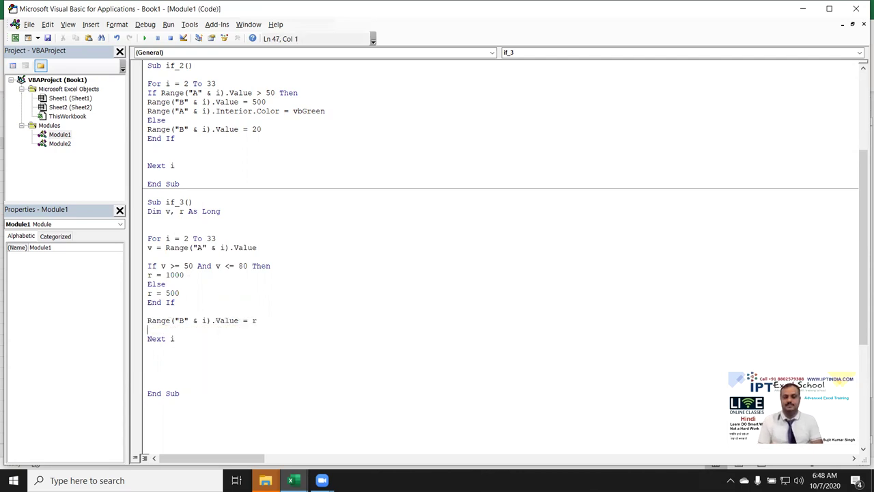
key(Return)
key(Up)
text(r=0)
key(Down)
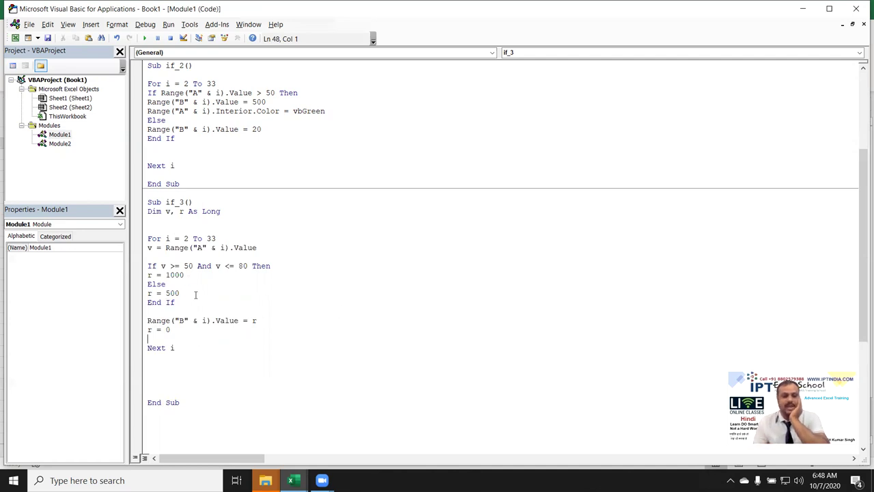
mouse_move(176, 302)
mouse_down()
mouse_move(149, 266)
mouse_move(128, 270)
mouse_up()
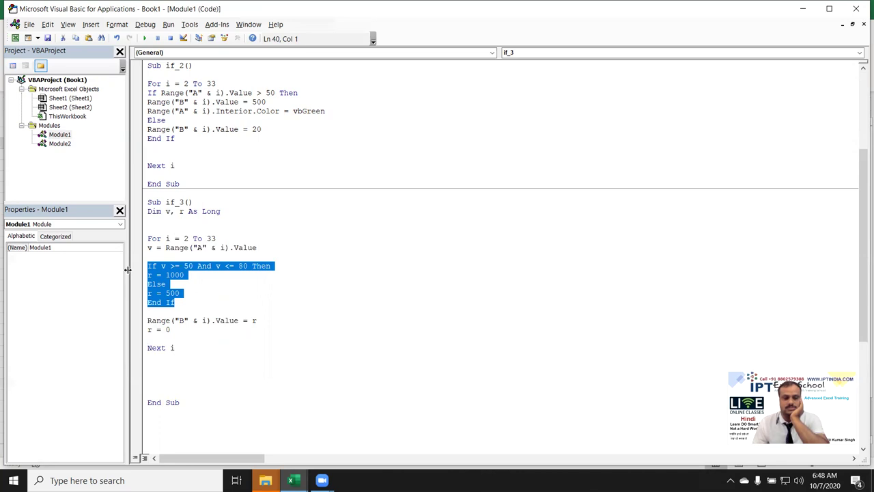
click(192, 284)
mouse_move(261, 254)
mouse_down()
mouse_move(148, 250)
mouse_move(249, 267)
mouse_up()
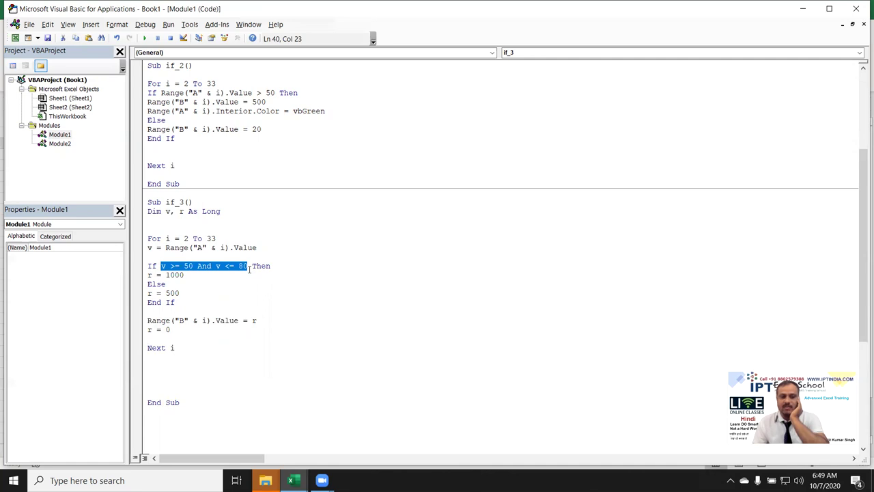
drag(184, 274, 148, 275)
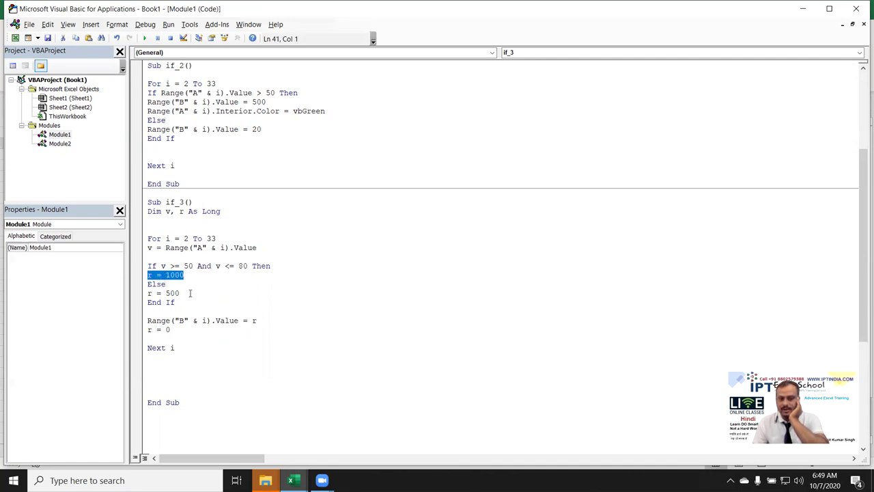
mouse_move(269, 320)
mouse_down()
mouse_move(145, 316)
mouse_move(140, 328)
mouse_up()
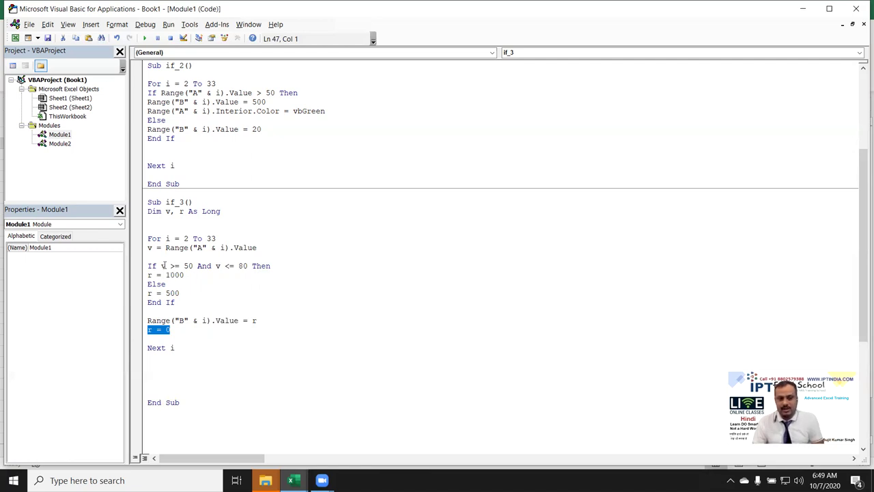
drag(164, 266, 242, 265)
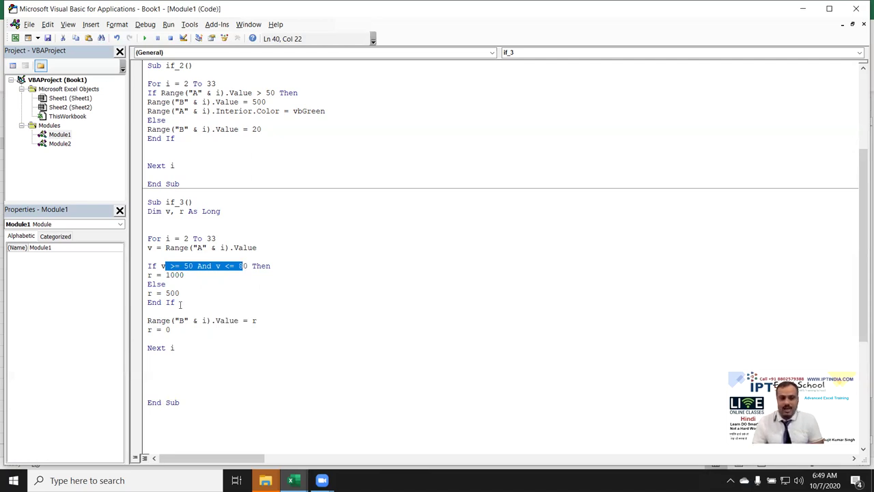
drag(175, 302, 148, 267)
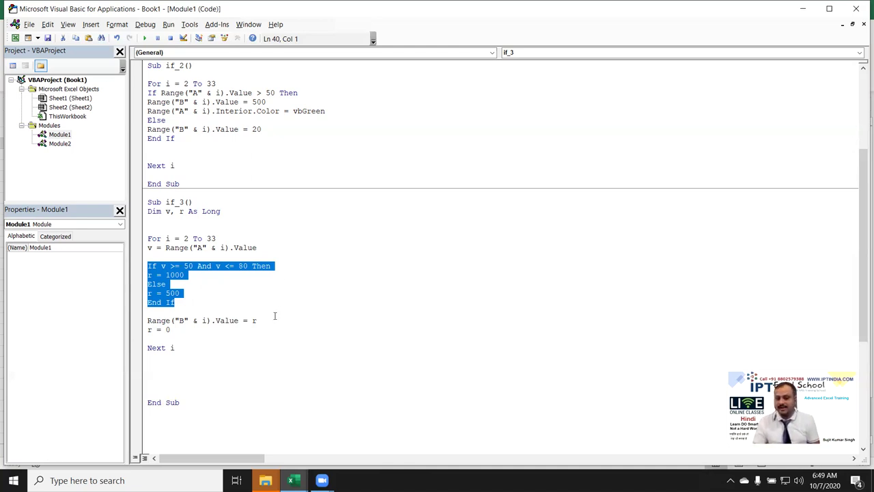
drag(189, 329, 146, 330)
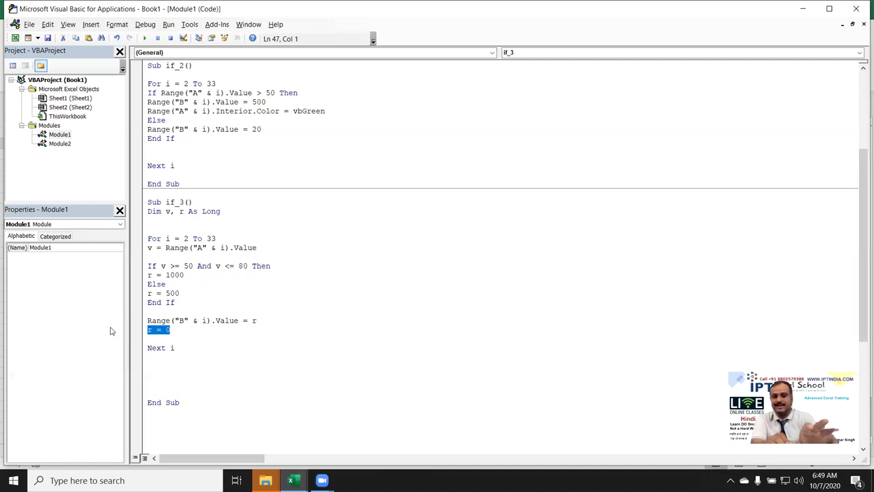
click(167, 120)
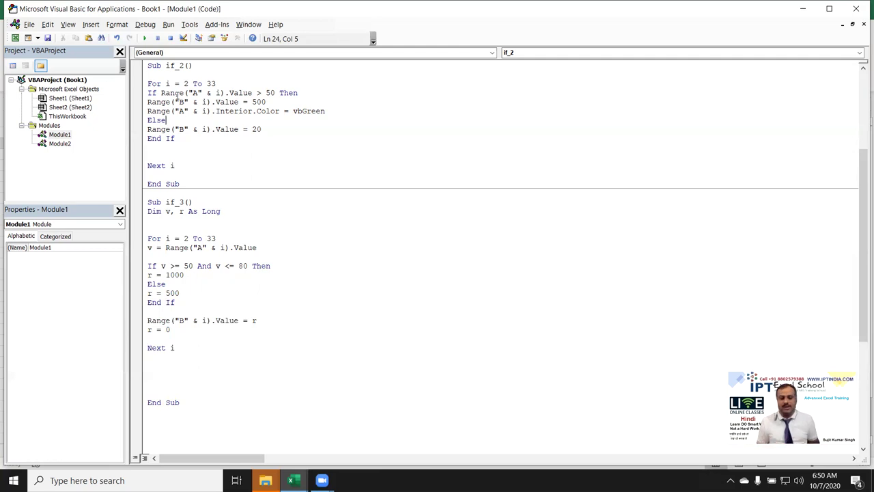
key(Down)
key(Down)
key(Down)
key(Down)
key(Down)
key(Down)
key(Down)
key(Down)
key(Right)
key(Right)
key(Right)
key(shift+Down)
key(shift+Down)
key(Up)
key(Up)
key(Up)
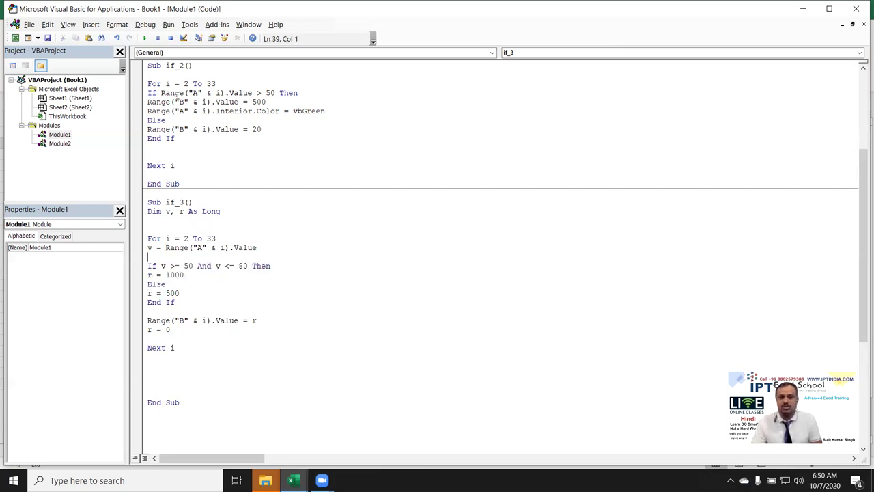
key(Down)
key(Right)
key(Right)
key(Right)
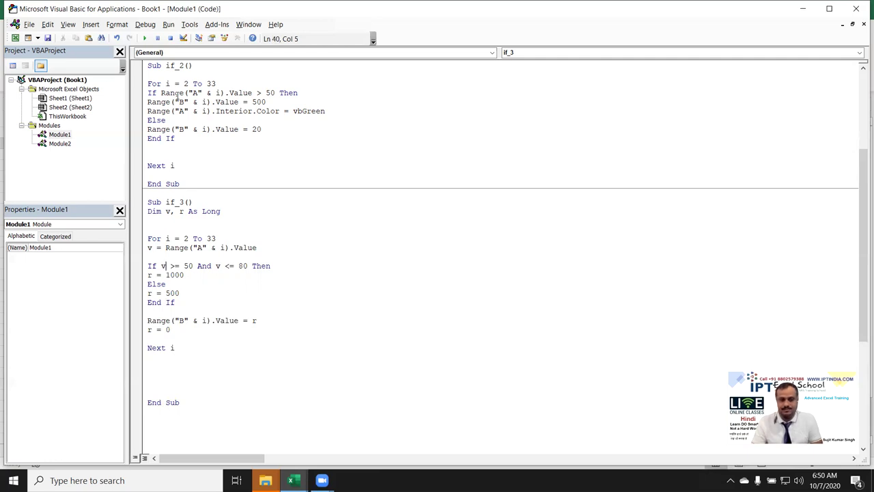
key(shift+Down)
key(shift+Down)
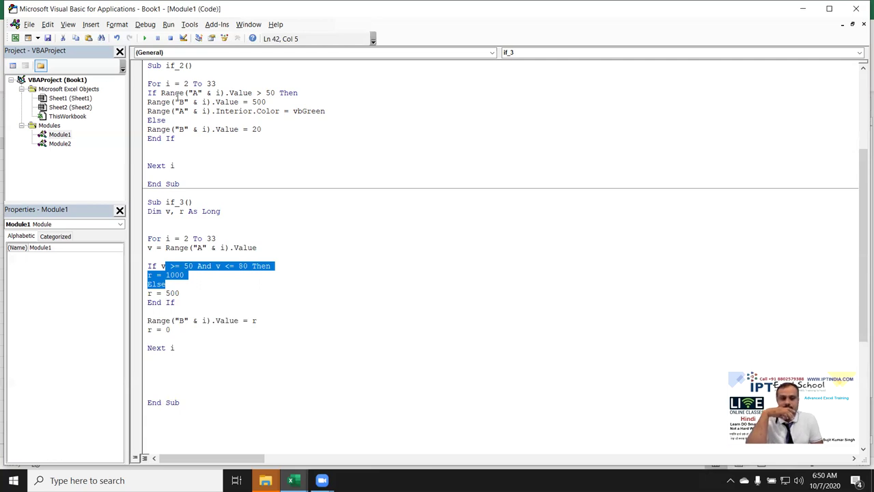
scroll(194, 108, up, 4)
scroll(211, 119, up, 2)
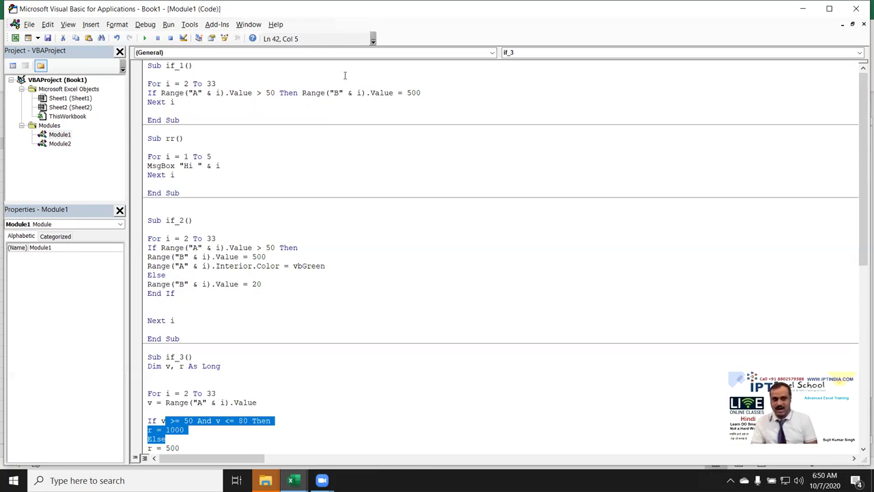
drag(148, 93, 459, 102)
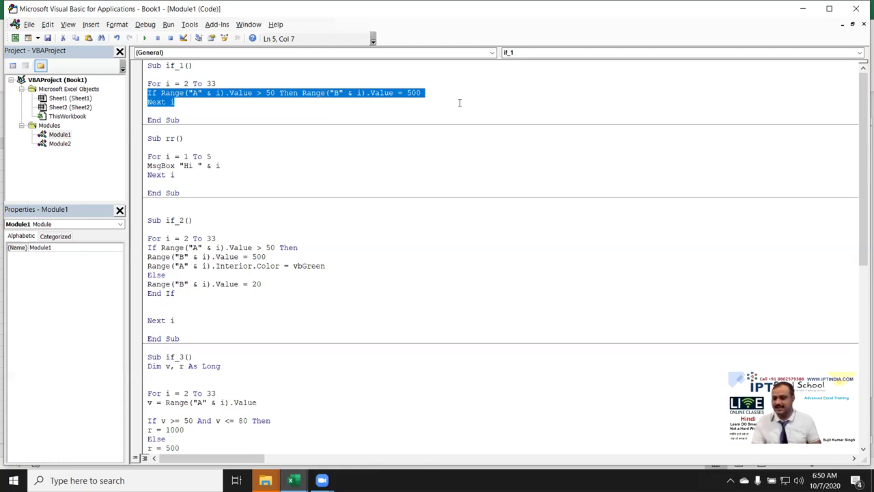
click(391, 146)
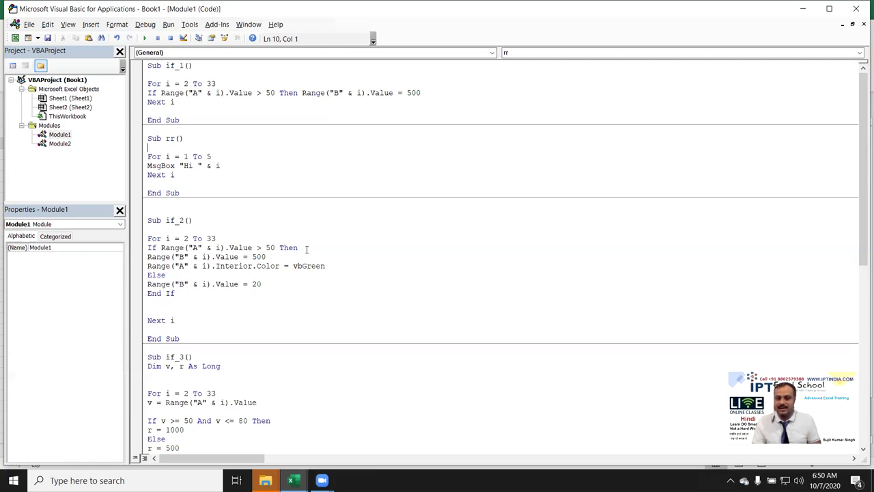
click(305, 249)
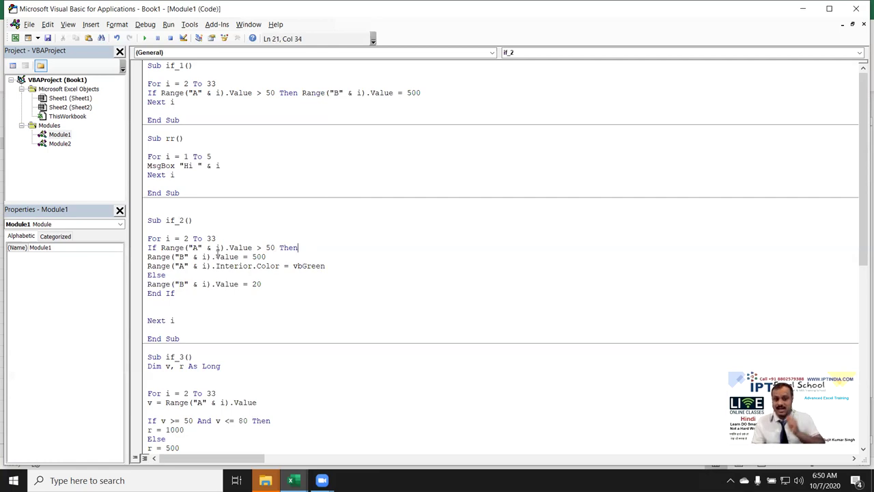
drag(147, 257, 326, 266)
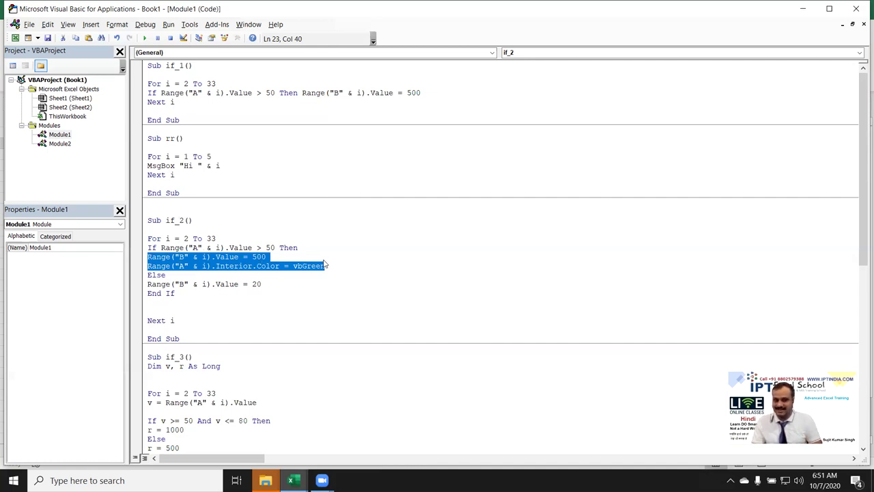
click(298, 93)
drag(298, 93, 448, 96)
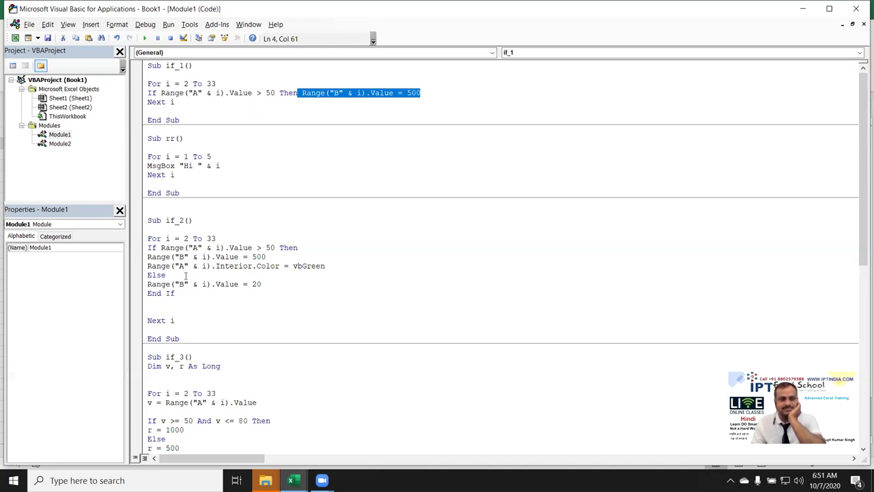
mouse_move(325, 266)
mouse_down()
mouse_move(170, 254)
mouse_move(147, 266)
mouse_up()
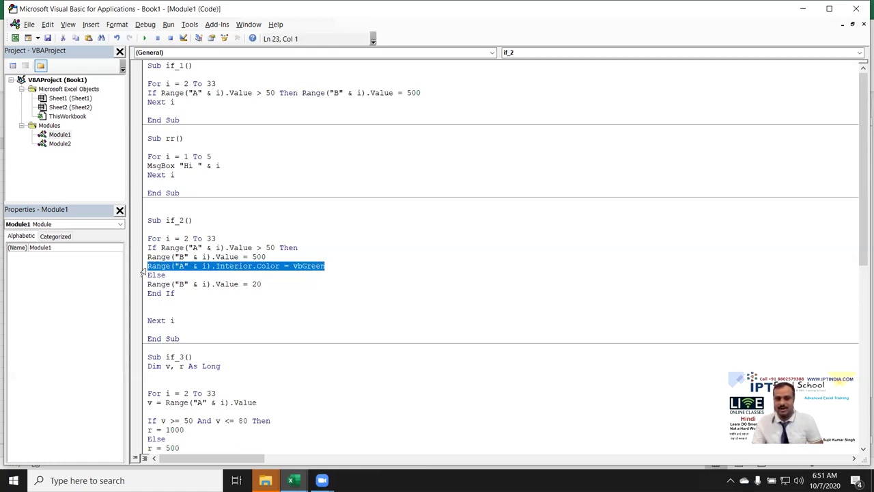
drag(260, 288, 142, 284)
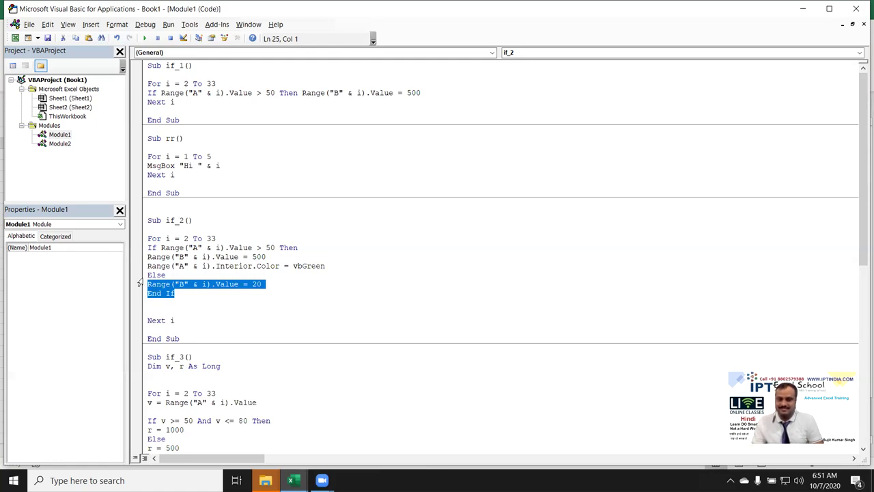
mouse_move(149, 266)
mouse_down()
mouse_move(306, 277)
mouse_move(147, 284)
mouse_up()
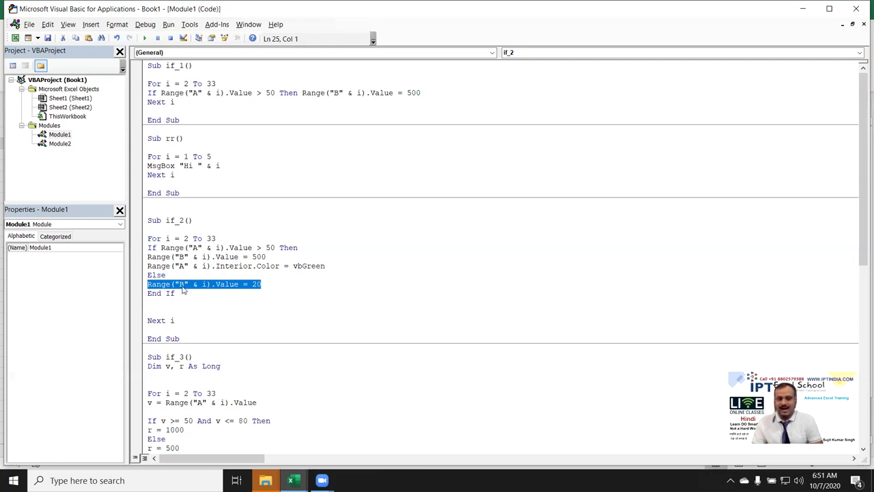
click(203, 297)
drag(264, 284, 189, 276)
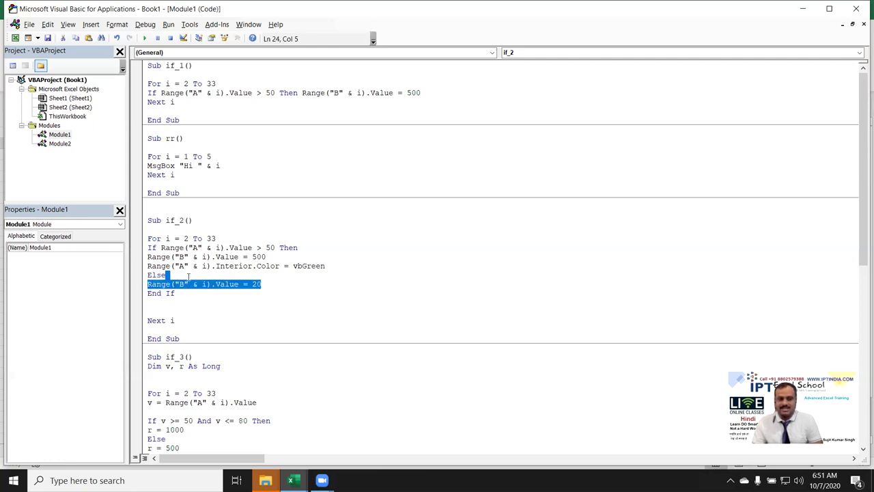
click(276, 287)
drag(267, 285, 142, 268)
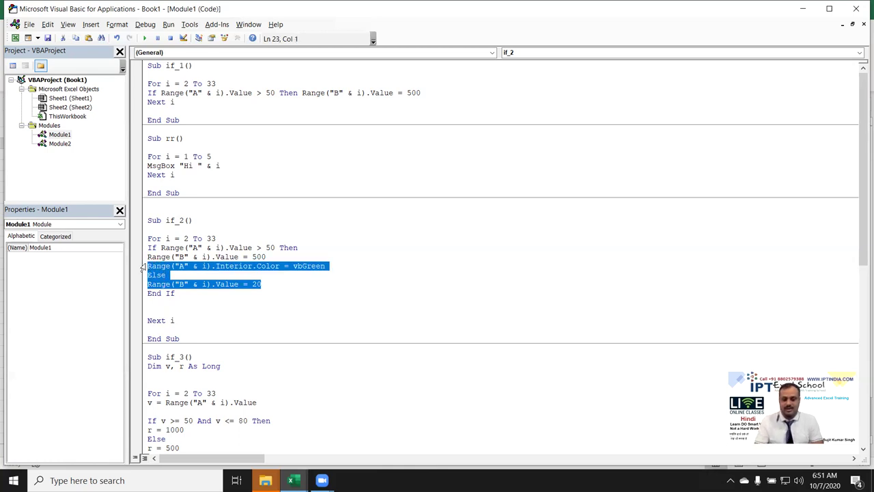
key(Delete)
click(306, 246)
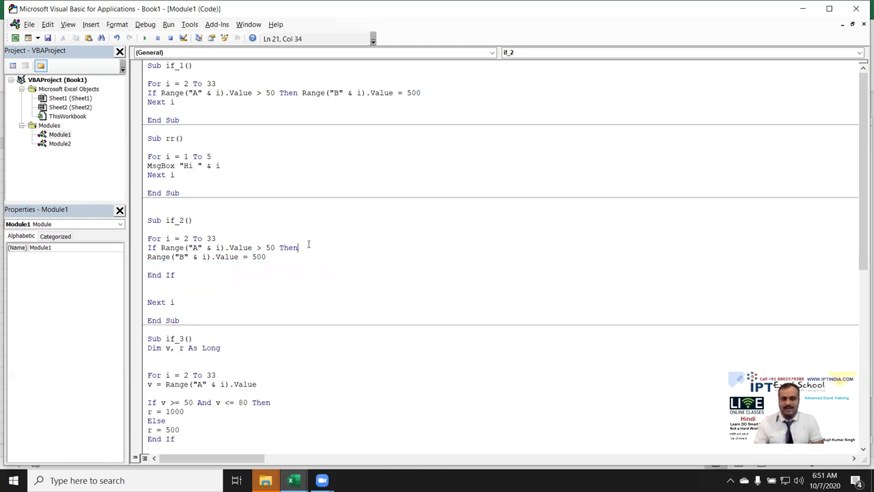
key(Delete)
click(353, 273)
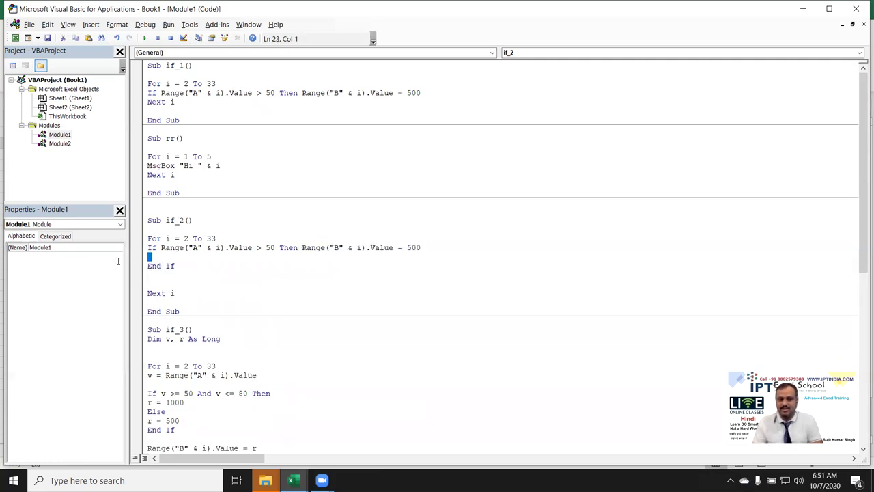
drag(147, 266, 216, 279)
key(BackSpace)
key(BackSpace)
key(Delete)
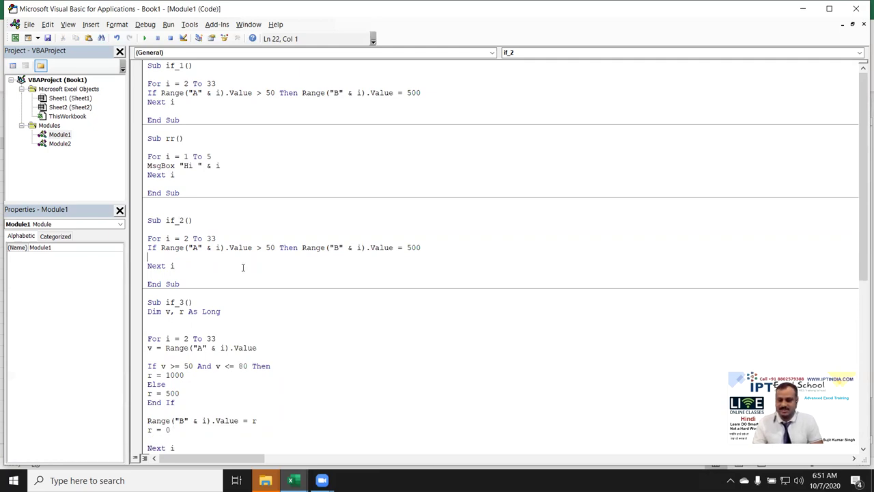
key(ctrl+z)
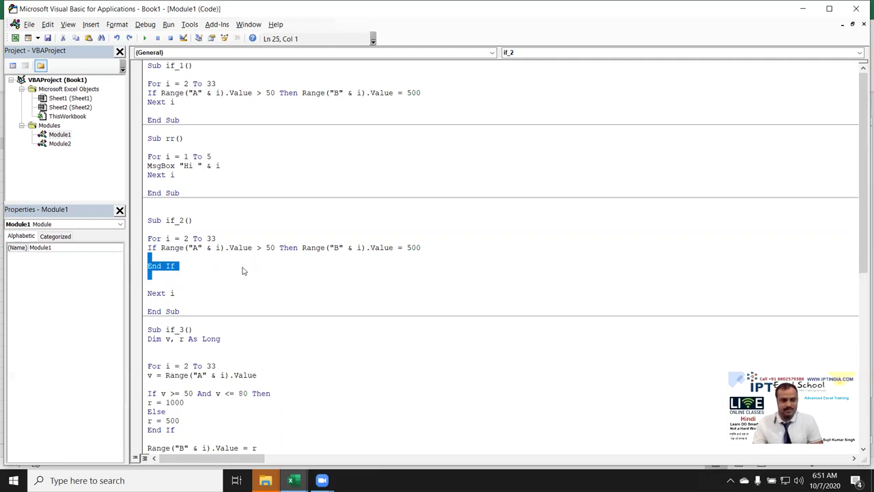
key(ctrl+z)
key(ctrl+z)
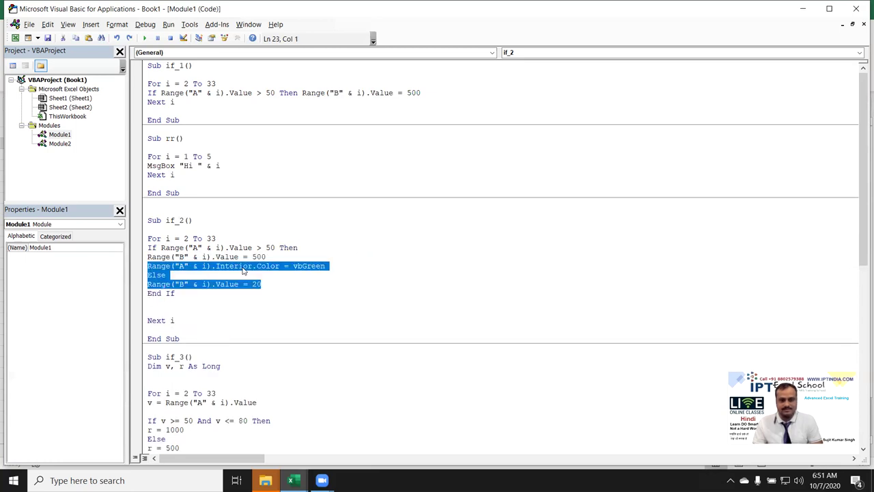
click(221, 313)
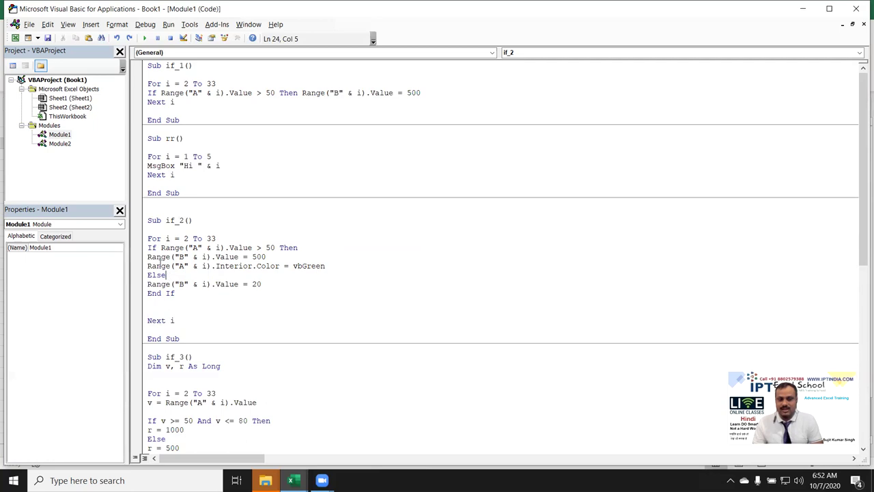
scroll(205, 321, down, 4)
scroll(239, 369, down, 5)
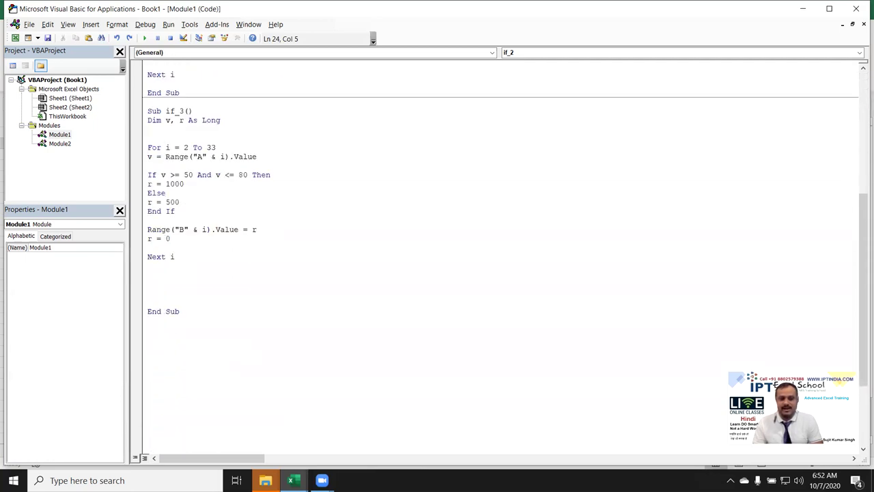
scroll(176, 239, up, 6)
scroll(176, 239, up, 1)
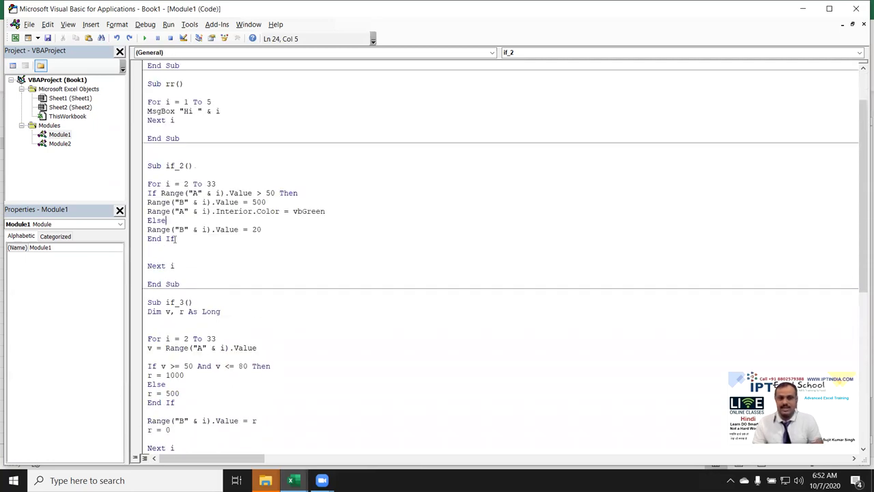
drag(169, 193, 265, 202)
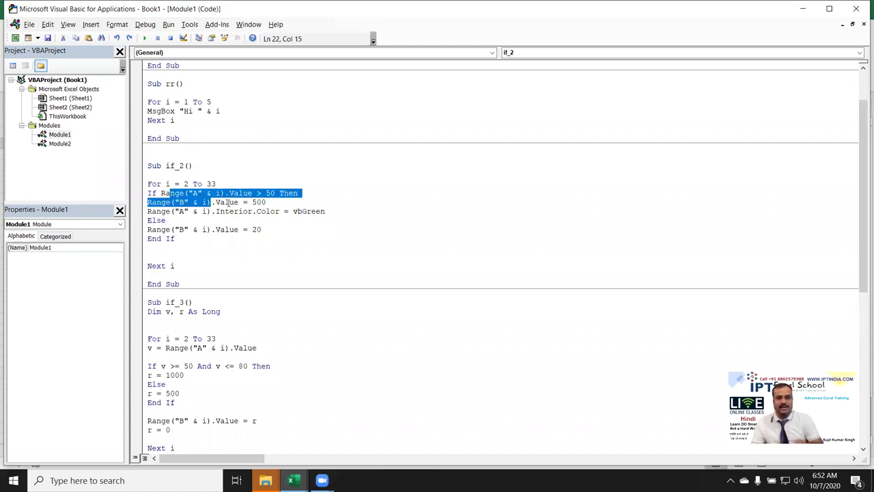
click(245, 211)
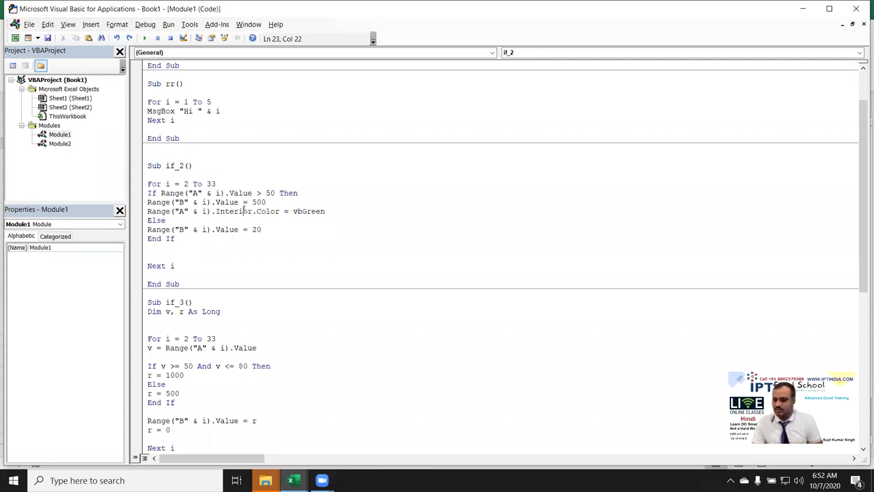
click(177, 230)
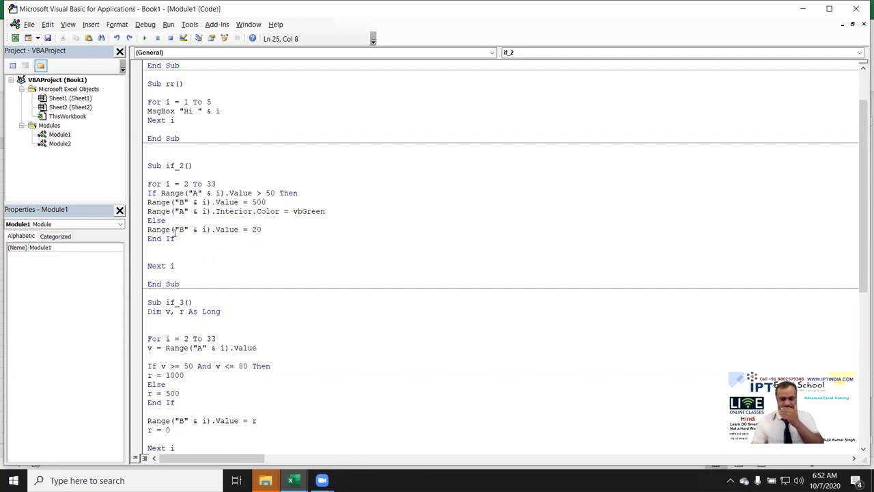
drag(176, 239, 125, 232)
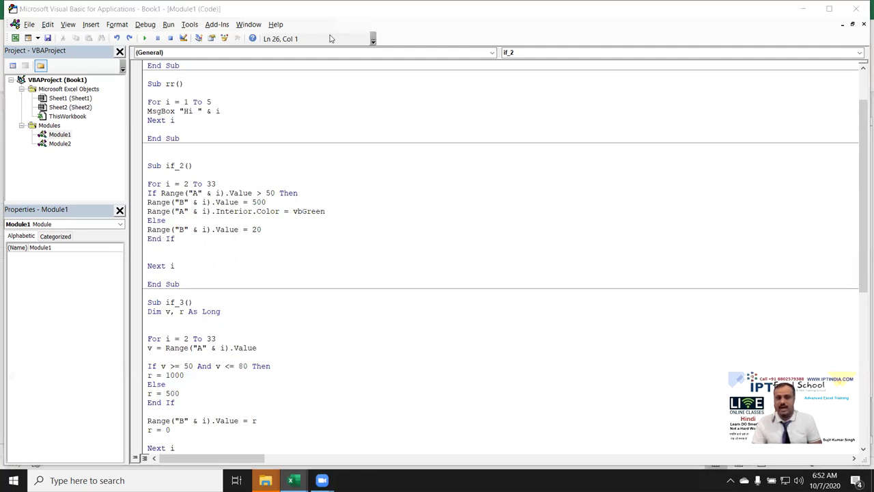
drag(491, 145, 491, 181)
drag(506, 148, 522, 194)
drag(505, 165, 661, 183)
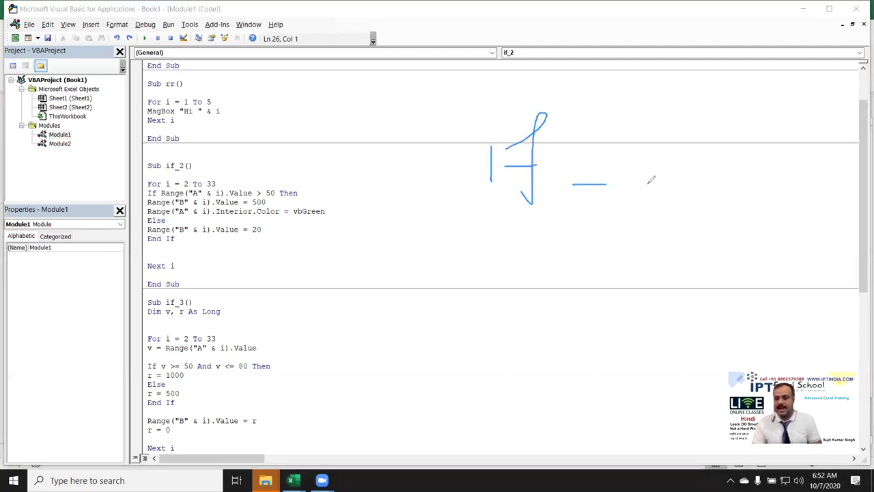
mouse_move(706, 145)
mouse_down()
mouse_move(707, 173)
mouse_move(721, 139)
mouse_move(744, 173)
mouse_move(763, 170)
mouse_move(777, 150)
mouse_move(789, 169)
mouse_up()
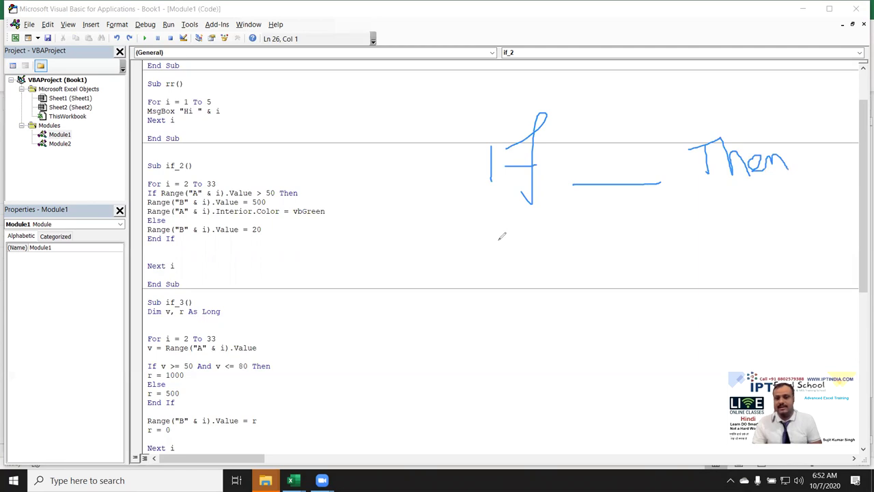
mouse_move(534, 232)
mouse_down()
mouse_move(533, 243)
mouse_move(565, 225)
mouse_move(572, 239)
mouse_move(635, 217)
mouse_move(642, 239)
mouse_move(641, 230)
mouse_up()
mouse_move(489, 280)
mouse_down()
mouse_move(520, 280)
mouse_move(498, 281)
mouse_move(500, 309)
mouse_move(560, 300)
mouse_move(615, 279)
mouse_move(657, 281)
mouse_up()
mouse_move(540, 325)
mouse_down()
mouse_move(540, 353)
mouse_move(586, 318)
mouse_move(552, 341)
mouse_move(590, 368)
mouse_up()
mouse_move(581, 326)
mouse_down()
mouse_move(618, 368)
mouse_move(638, 342)
mouse_move(657, 347)
mouse_up()
mouse_move(668, 317)
mouse_down()
mouse_move(655, 332)
mouse_move(666, 349)
mouse_move(710, 308)
mouse_move(691, 342)
mouse_move(722, 327)
mouse_up()
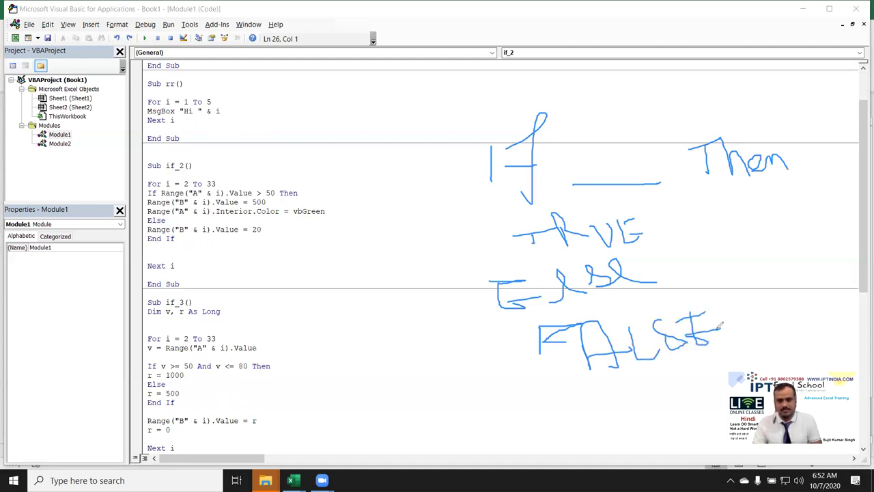
mouse_move(489, 407)
mouse_down()
mouse_move(541, 408)
mouse_move(531, 437)
mouse_move(525, 420)
mouse_move(580, 435)
mouse_up()
mouse_move(594, 404)
mouse_down()
mouse_move(603, 434)
mouse_move(622, 414)
mouse_move(653, 417)
mouse_move(649, 447)
mouse_up()
drag(640, 412, 660, 410)
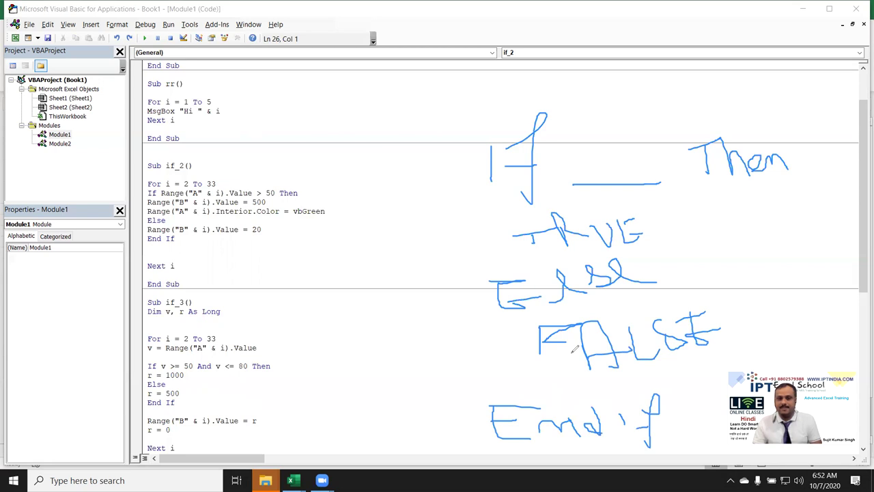
click(604, 178)
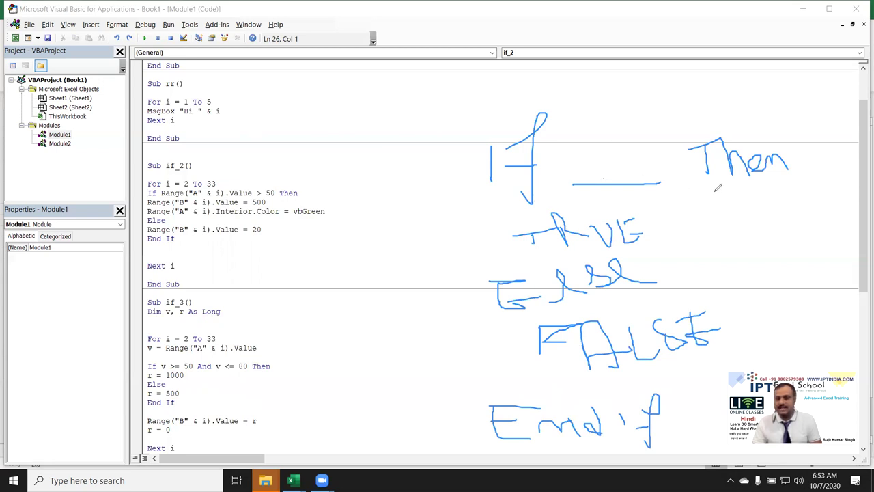
mouse_move(504, 212)
mouse_down()
mouse_move(734, 200)
mouse_move(790, 187)
mouse_up()
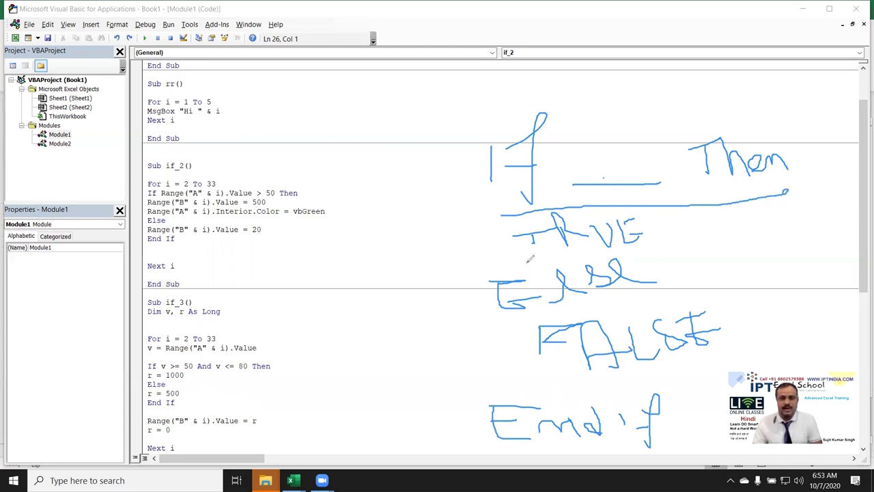
drag(527, 262, 644, 249)
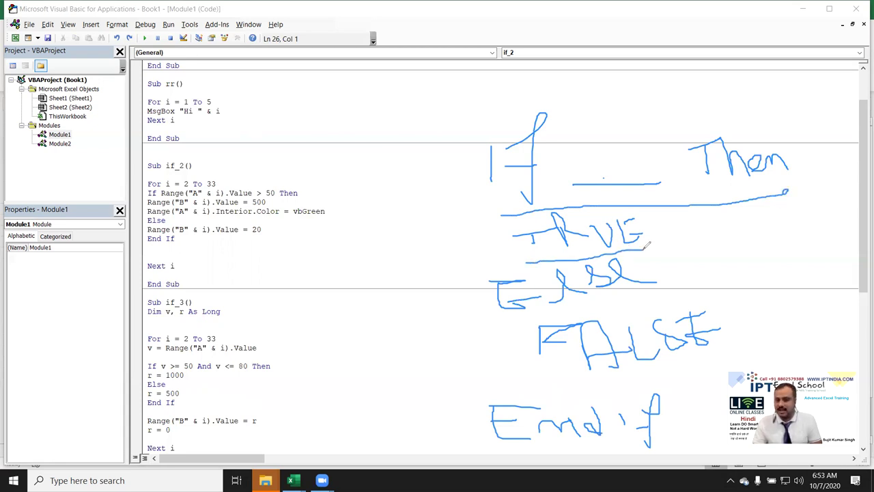
mouse_move(499, 274)
mouse_down()
mouse_move(468, 288)
mouse_move(478, 416)
mouse_move(489, 430)
mouse_move(501, 425)
mouse_up()
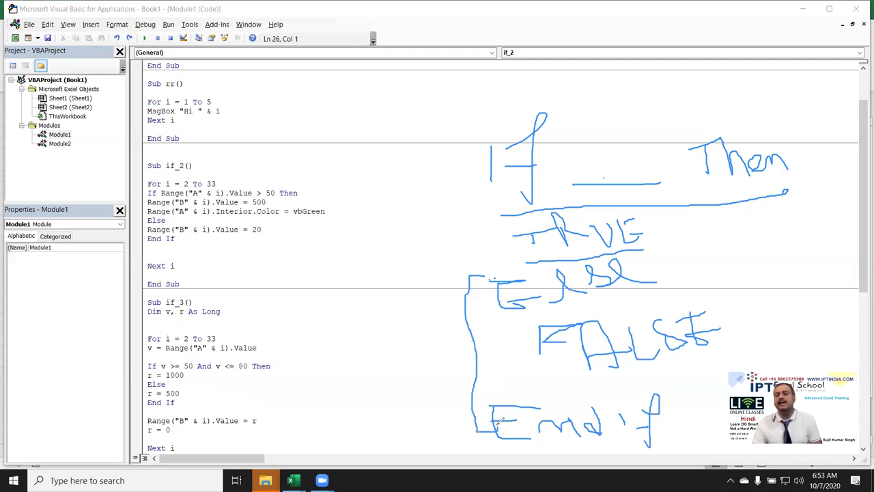
drag(445, 164, 445, 185)
drag(448, 225, 461, 242)
drag(750, 136, 768, 146)
mouse_move(452, 236)
mouse_down()
mouse_move(471, 243)
mouse_move(465, 257)
mouse_up()
drag(463, 253, 455, 243)
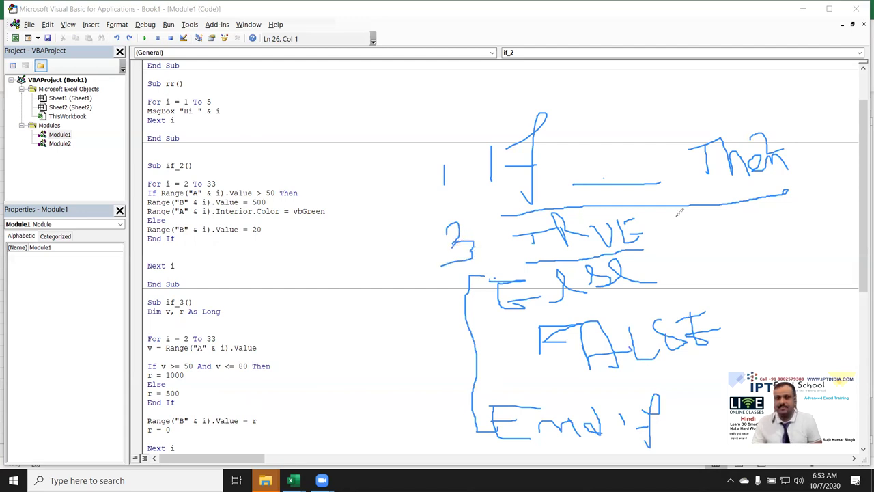
drag(577, 140, 586, 195)
mouse_move(642, 140)
mouse_down()
mouse_move(679, 167)
mouse_move(661, 182)
mouse_up()
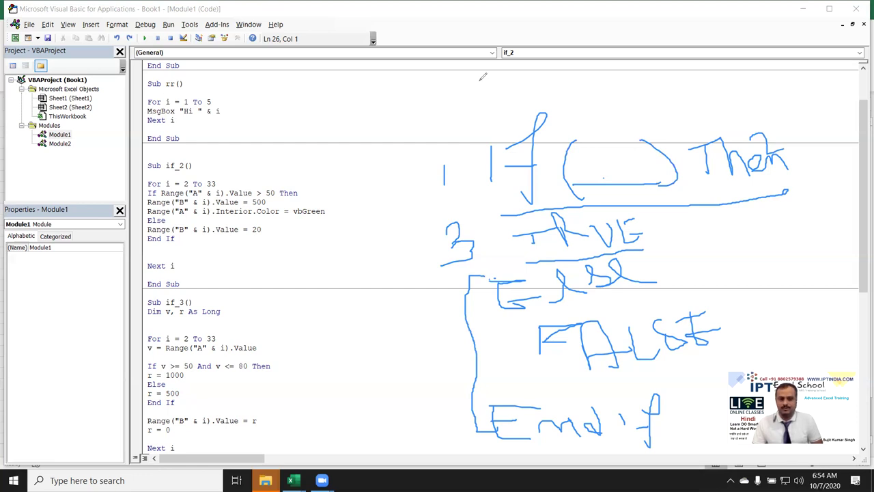
key(e)
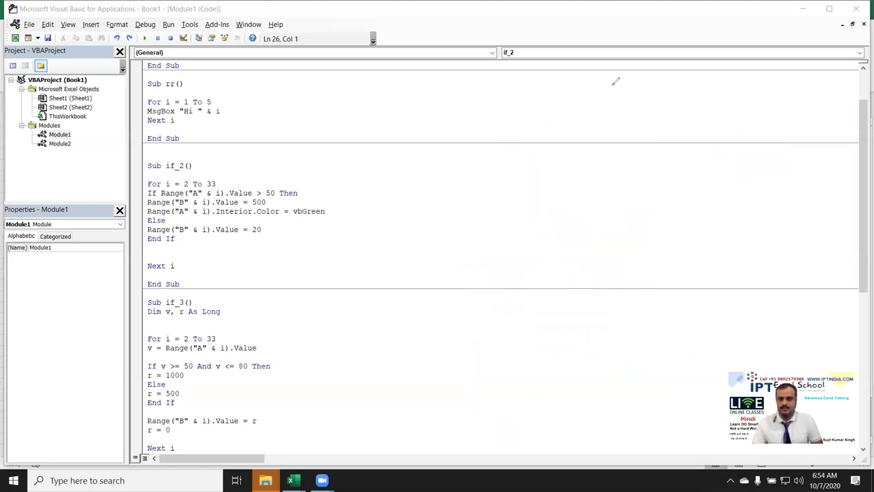
scroll(192, 239, down, 2)
scroll(203, 268, down, 4)
scroll(203, 268, up, 3)
scroll(203, 268, up, 5)
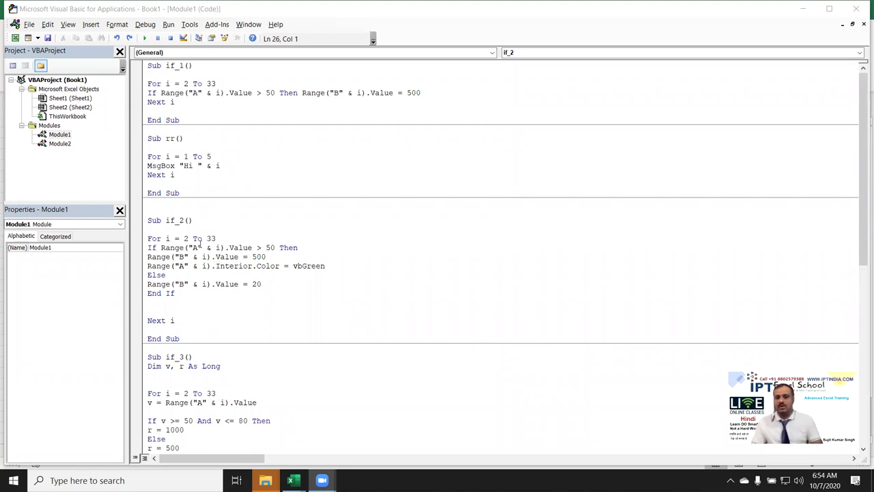
click(180, 93)
double_click(180, 93)
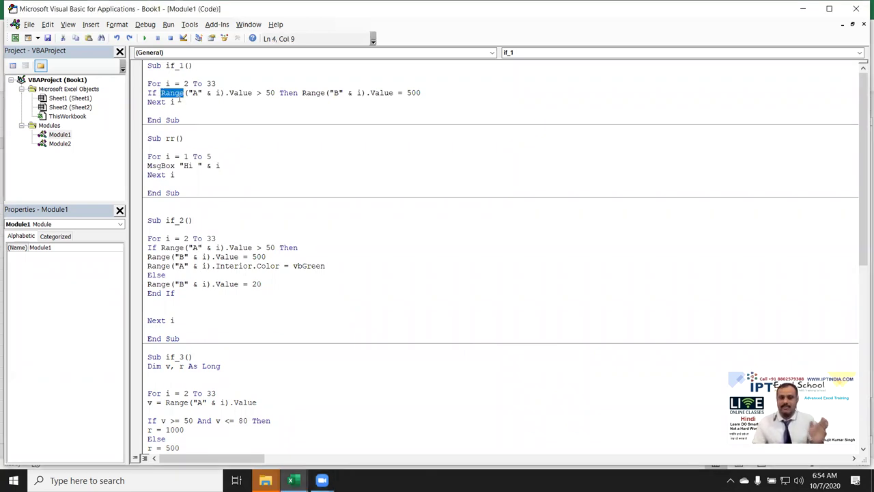
key(alt+Tab)
key(alt+Tab)
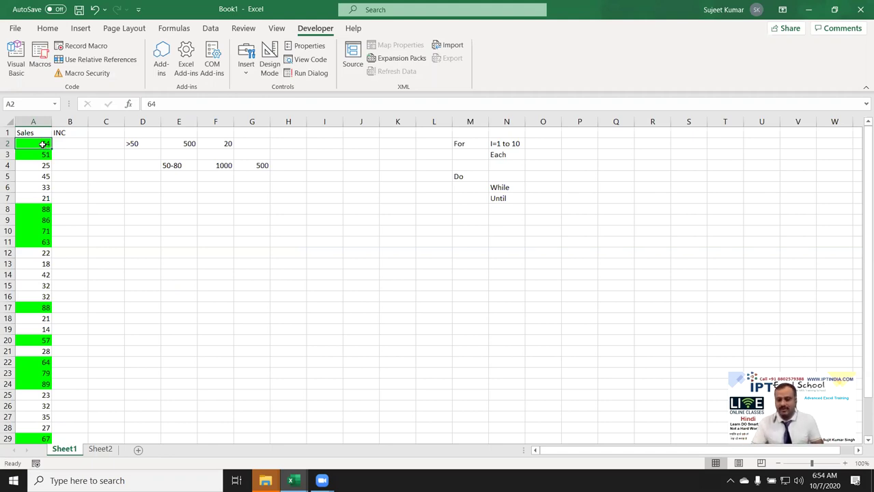
key(Right)
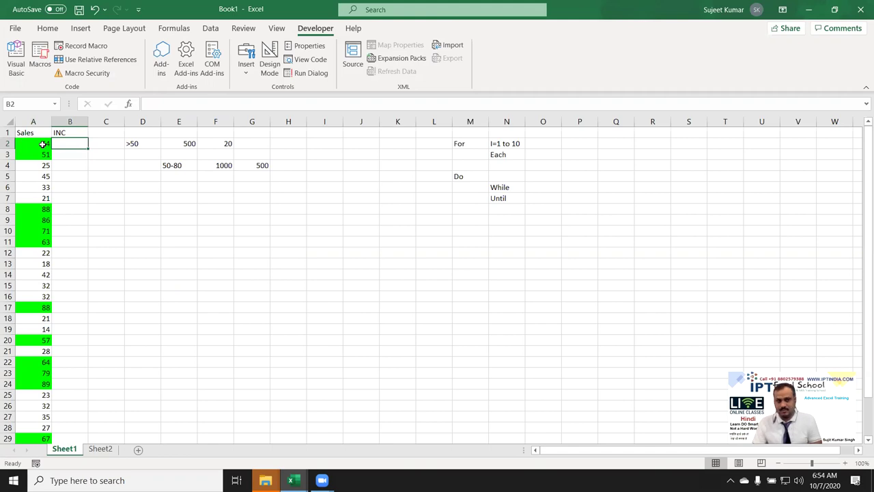
key(alt+Tab)
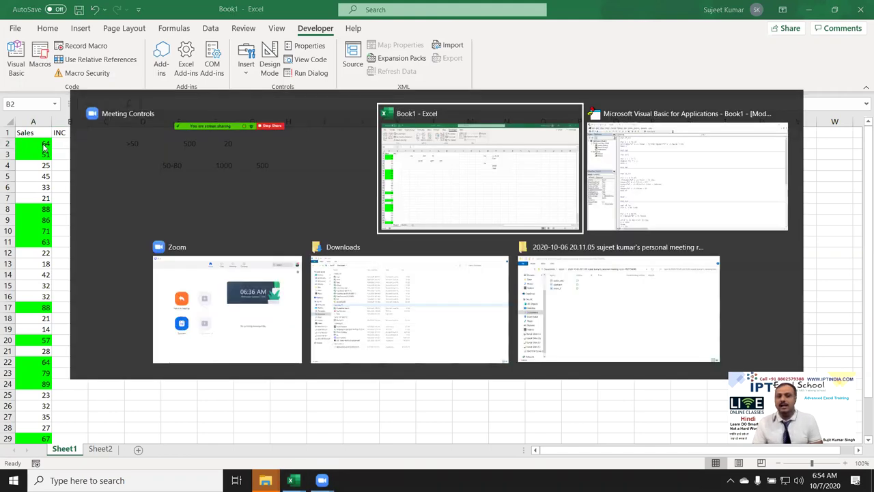
key(Left)
key(Left)
key(Left)
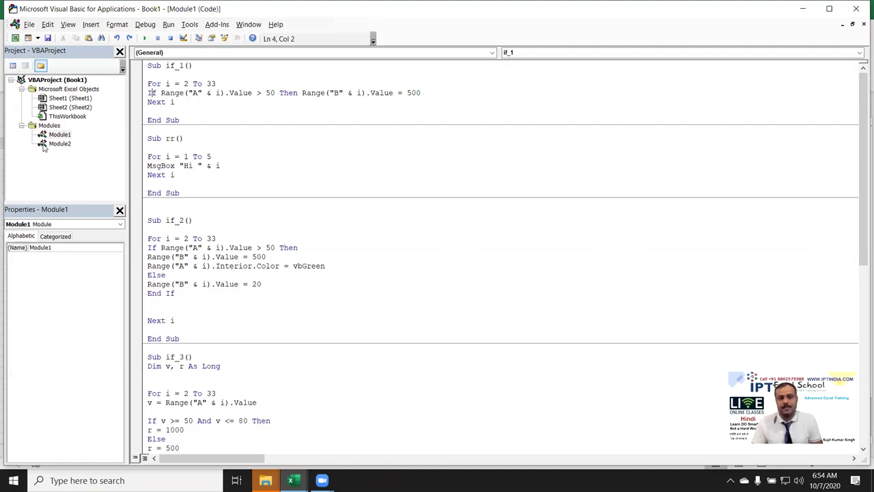
key(Left)
key(Left)
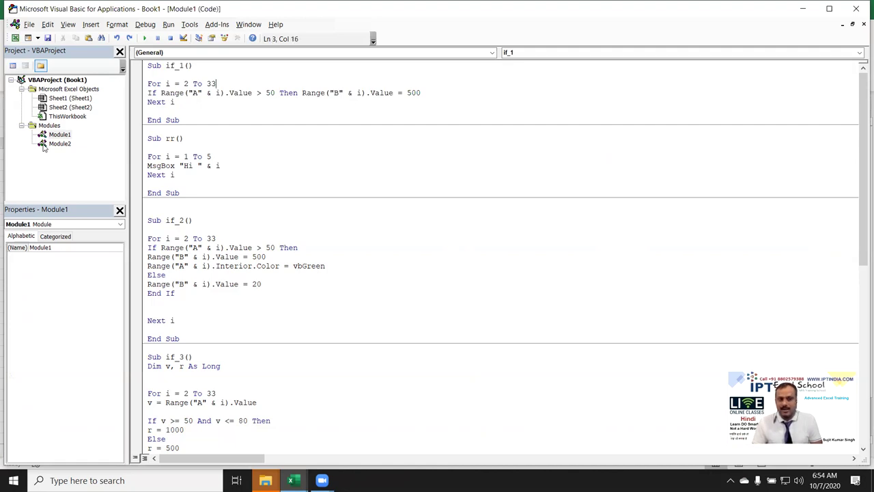
key(Return)
key(Down)
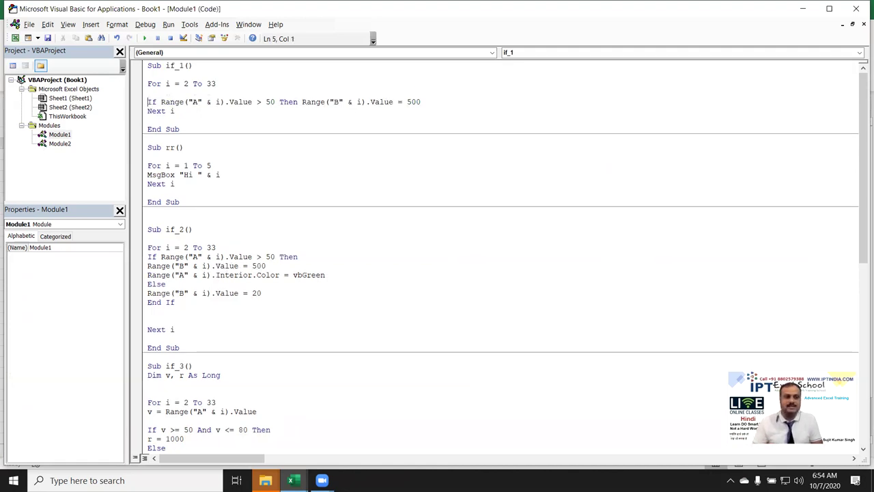
key(Return)
key(Up)
key(Up)
key(Up)
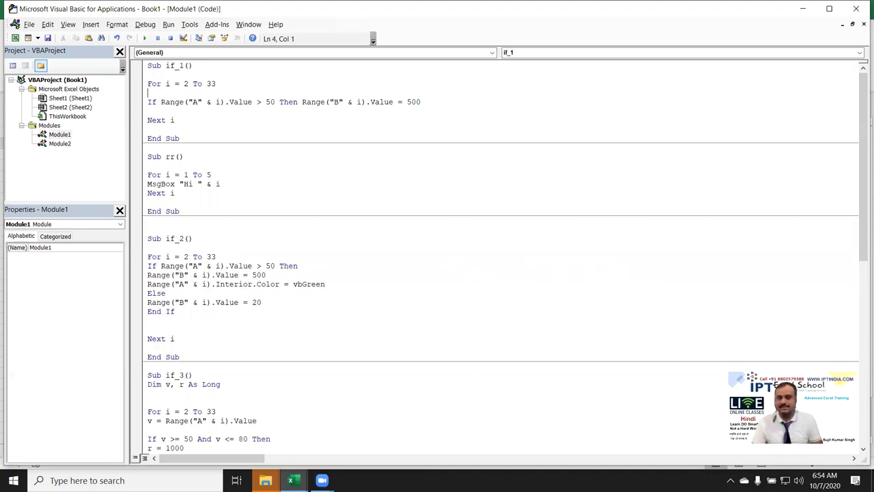
key(shift+Down)
key(shift+Down)
key(shift+Down)
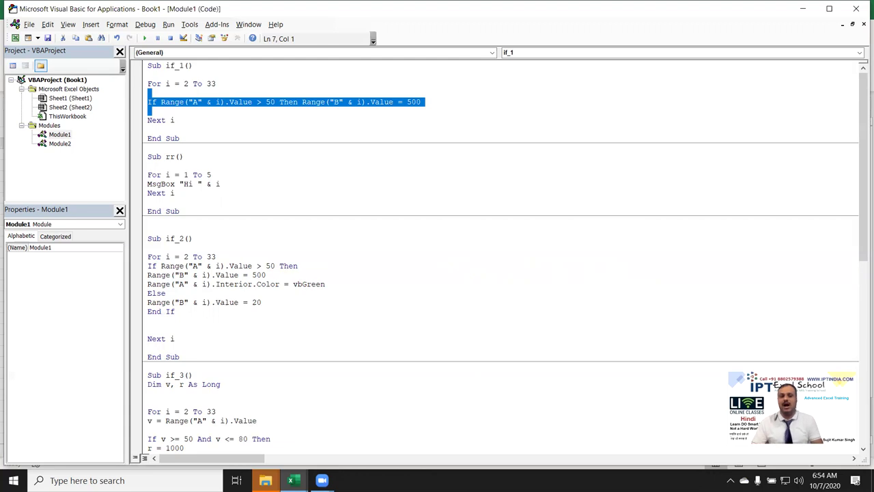
click(148, 84)
key(shift+Right)
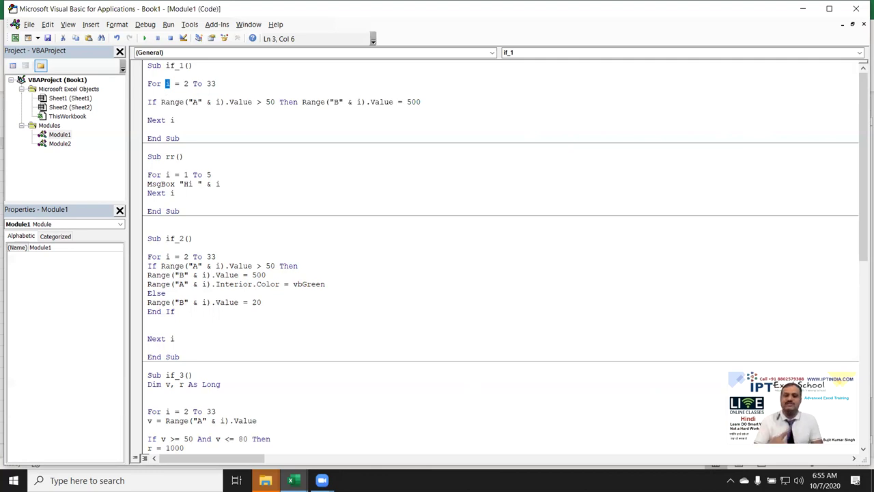
click(149, 92)
drag(148, 92, 149, 111)
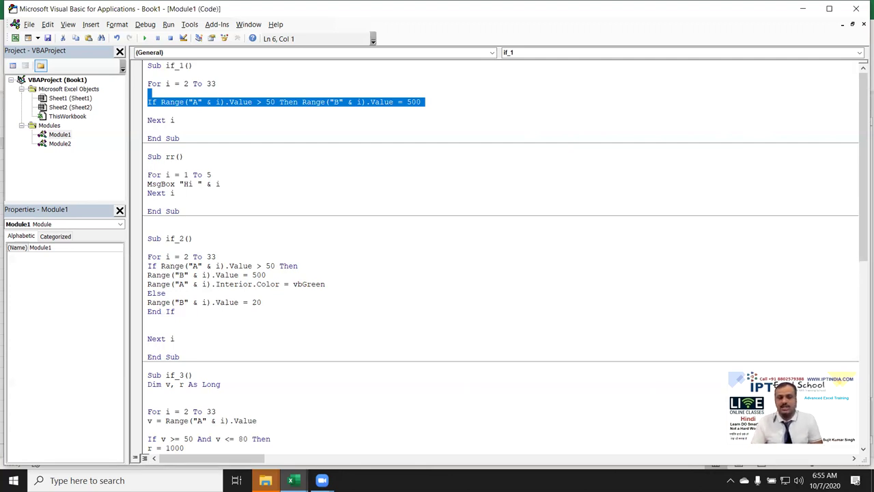
click(192, 83)
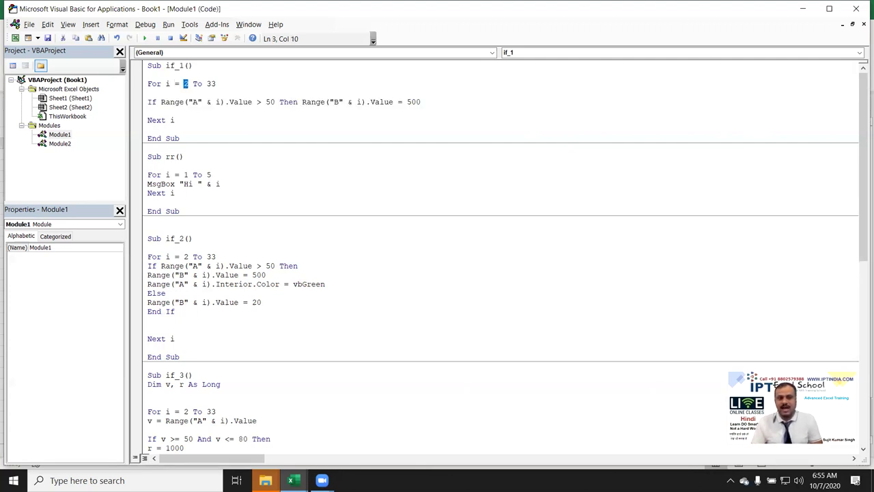
click(207, 83)
key(shift+Right)
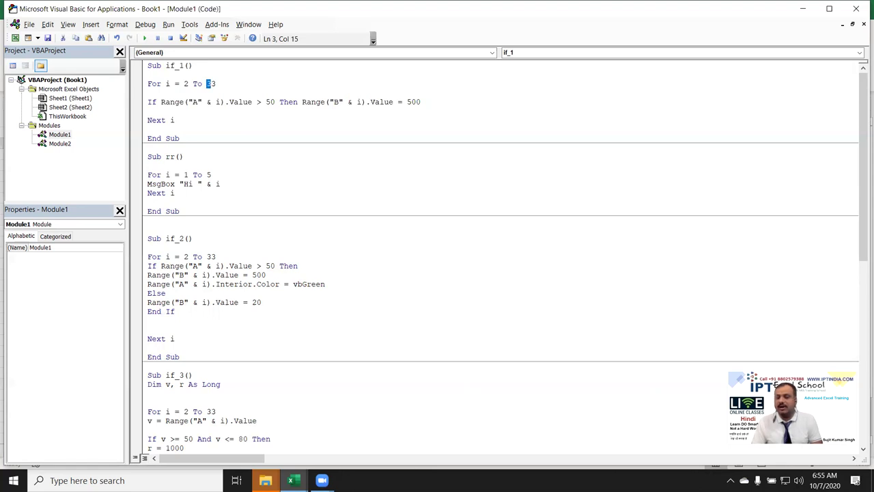
key(shift+Right)
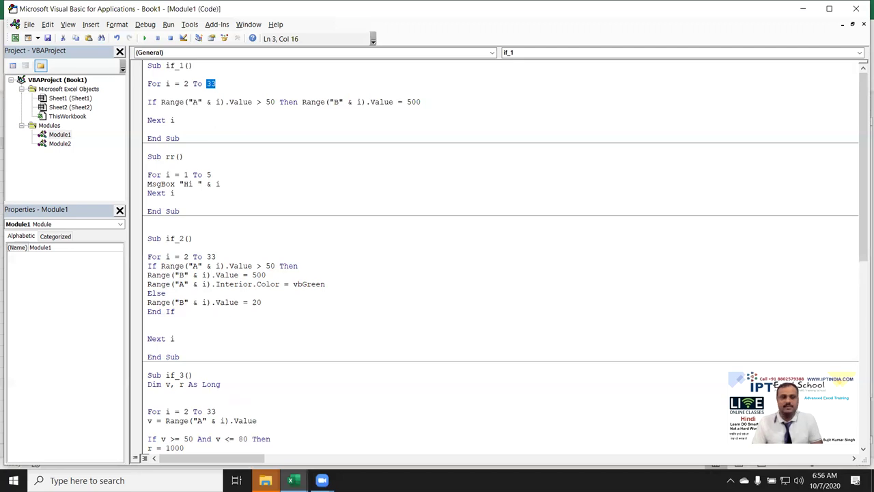
click(216, 84)
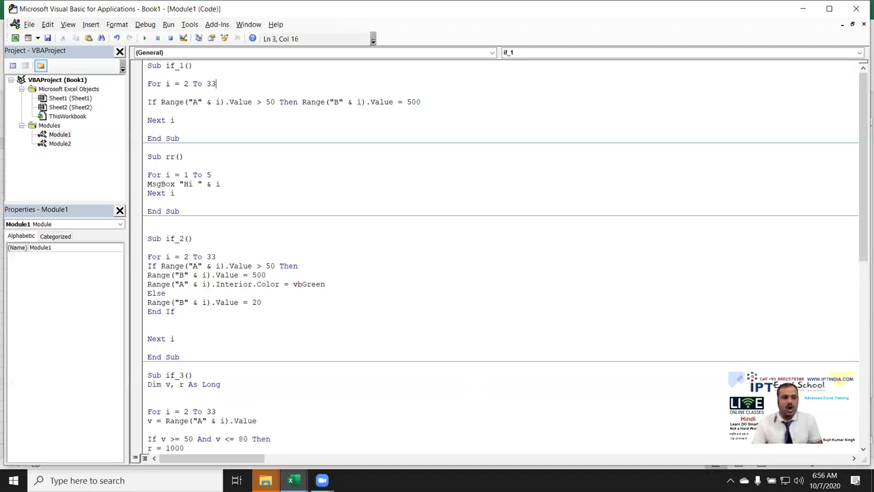
key(shift+Left)
key(shift+Left)
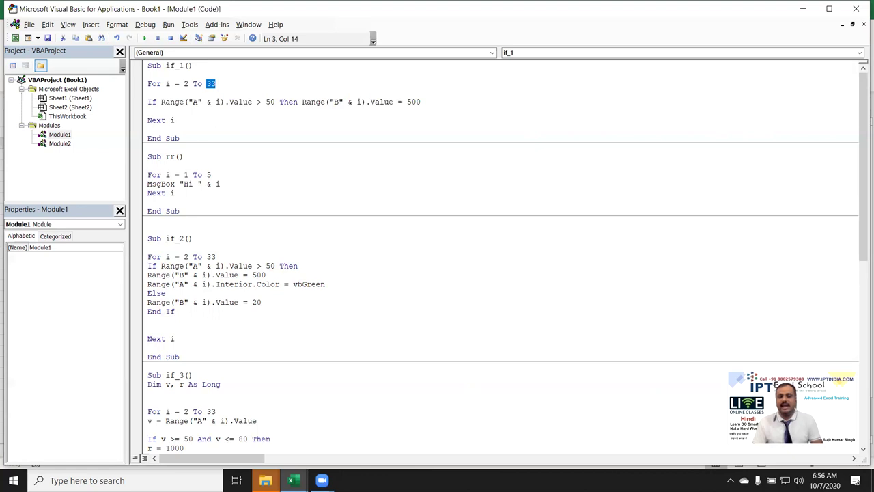
key(alt+Tab)
key(alt+Tab)
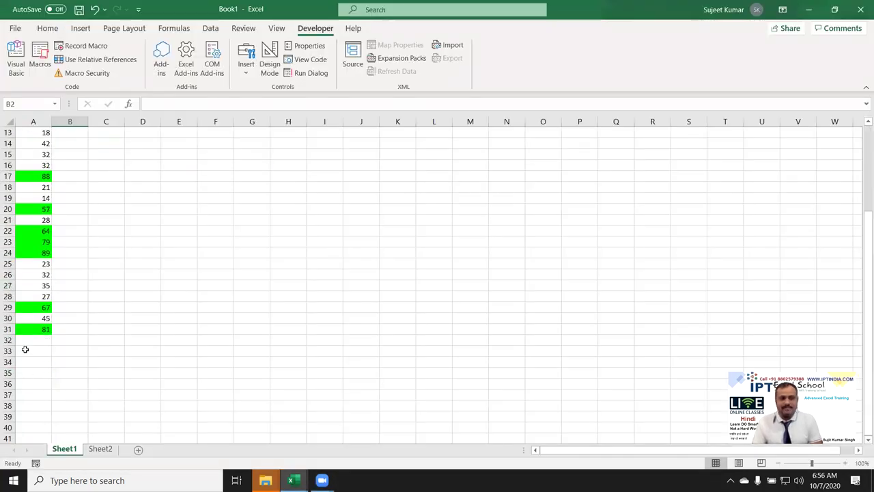
click(27, 351)
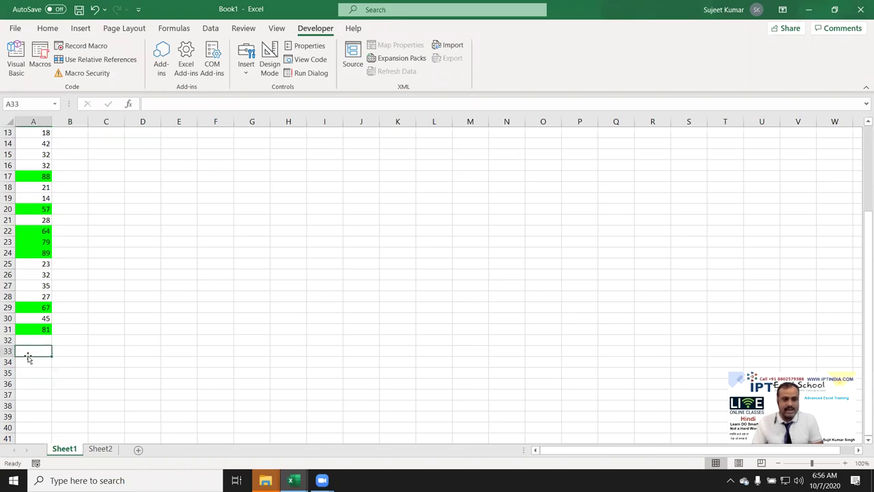
click(34, 332)
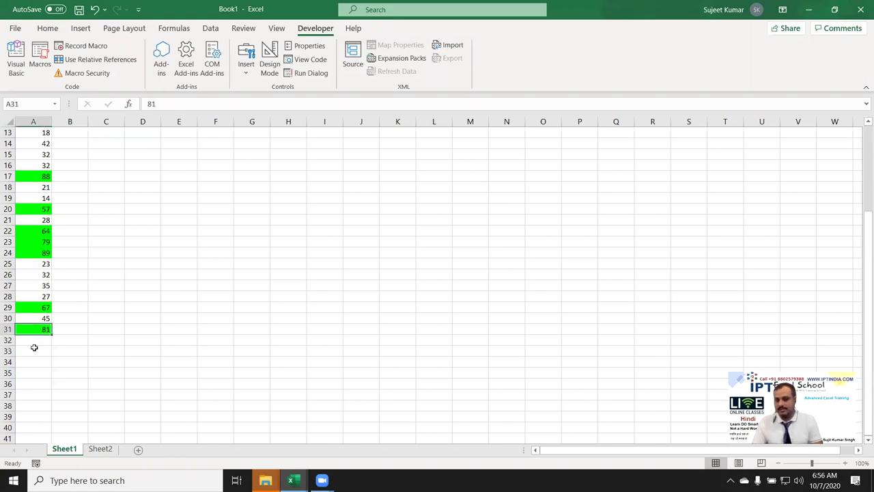
key(alt+Tab)
key(alt+Tab)
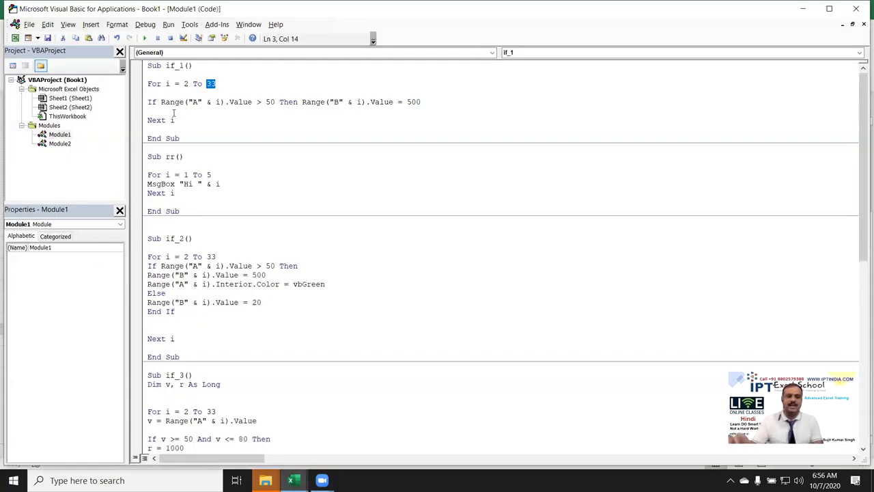
- Replace the loop end 33 with Range("A65000").End(xlUp).Row in if_1
key(BackSpace)
text(rag)
key(BackSpace)
text(nge("A)
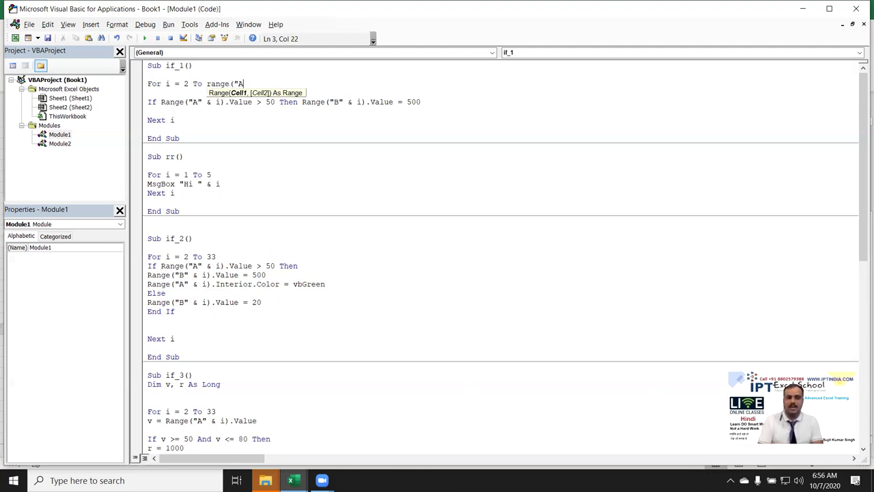
text(65000").end)
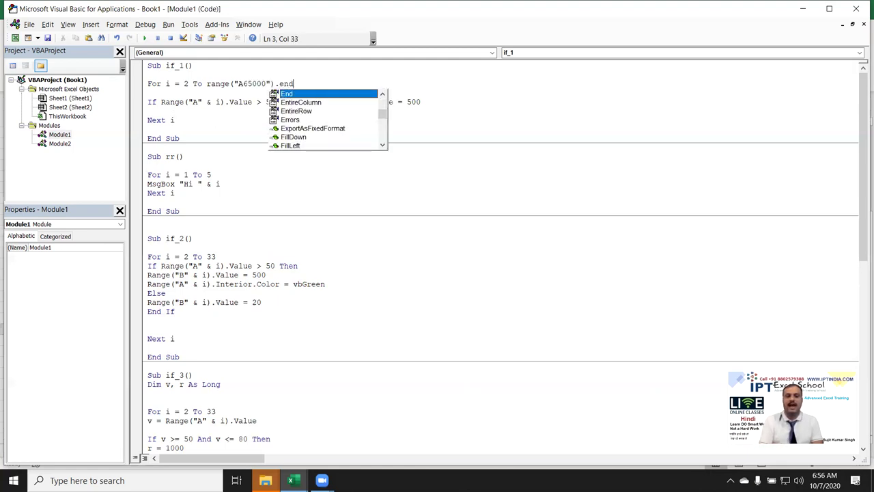
key(Tab)
text(()
key(Down)
key(Down)
key(Down)
key(Tab)
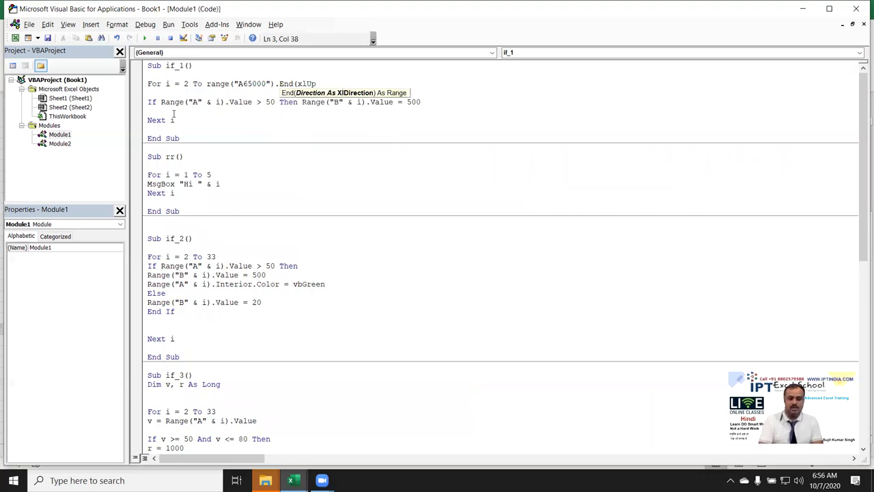
text().ro)
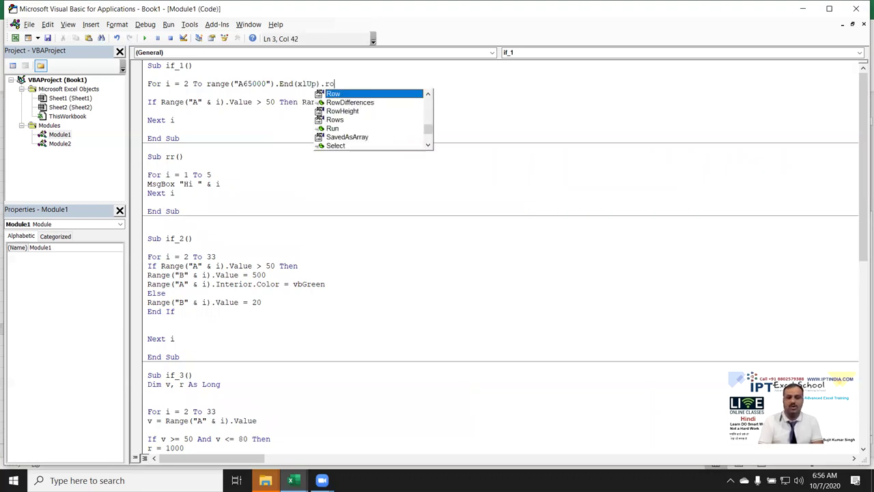
key(Tab)
key(Return)
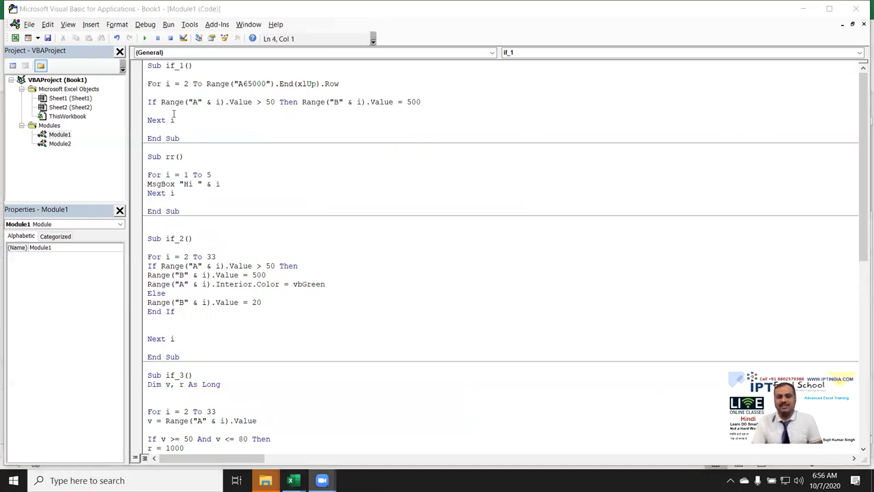
- Switch to the Excel worksheet and back to the VBA editor
key(alt+Tab)
key(alt+Tab)
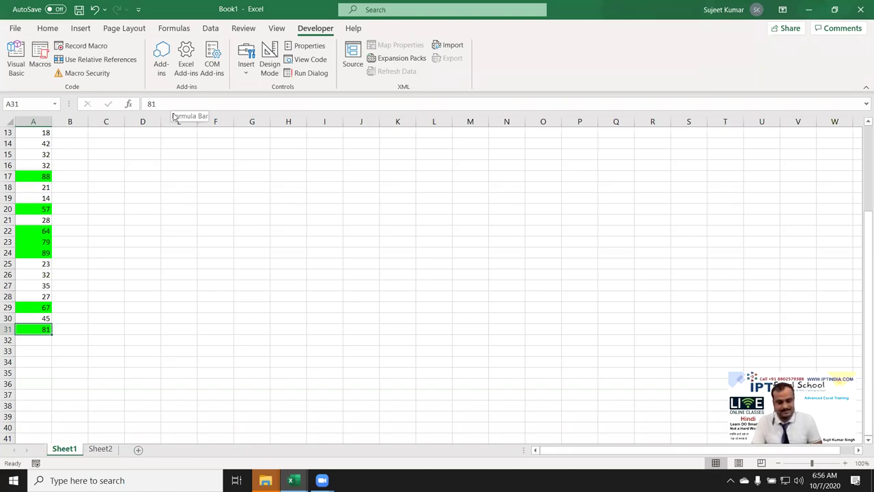
key(alt)
key(alt+Tab)
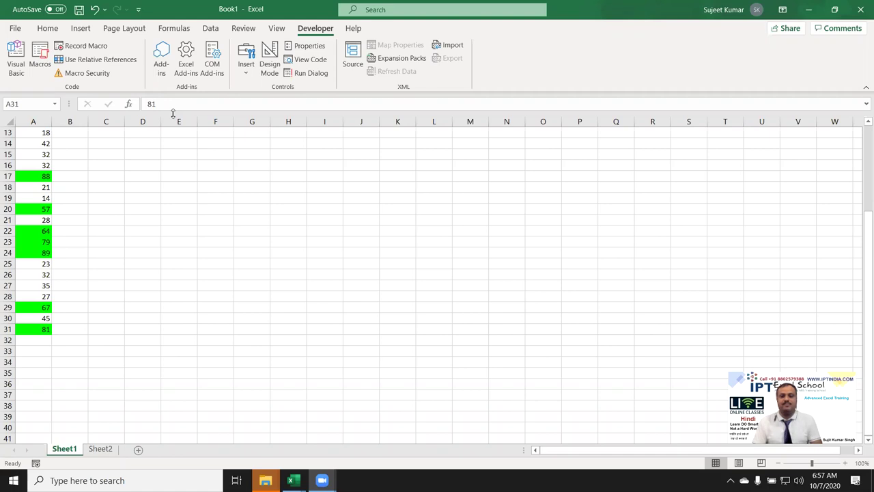
key(alt+Tab)
key(Tab)
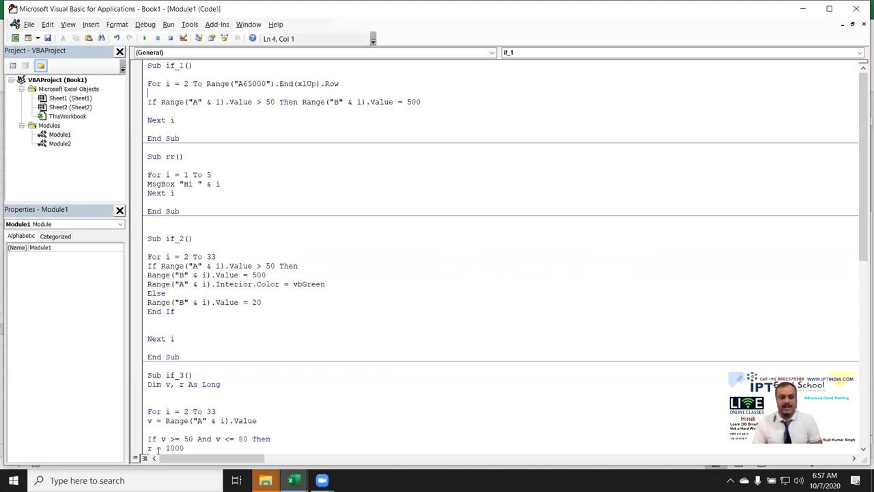
- Launch Chrome from Windows search and Google 'excel vba functions list'
click(157, 480)
text(ch)
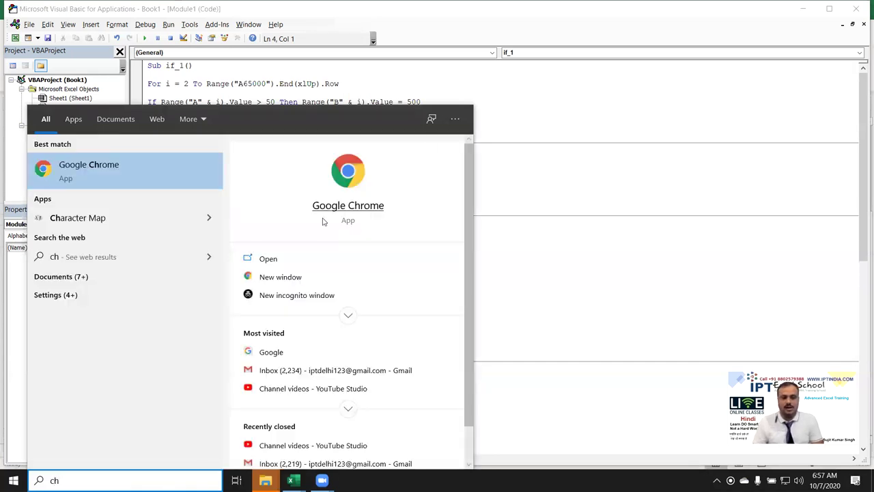
click(334, 206)
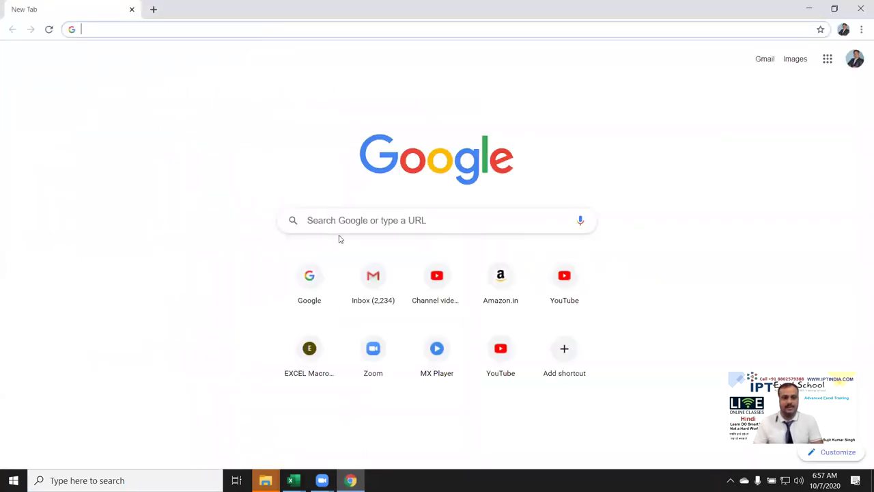
click(339, 217)
text(excel)
key(Down)
key(Return)
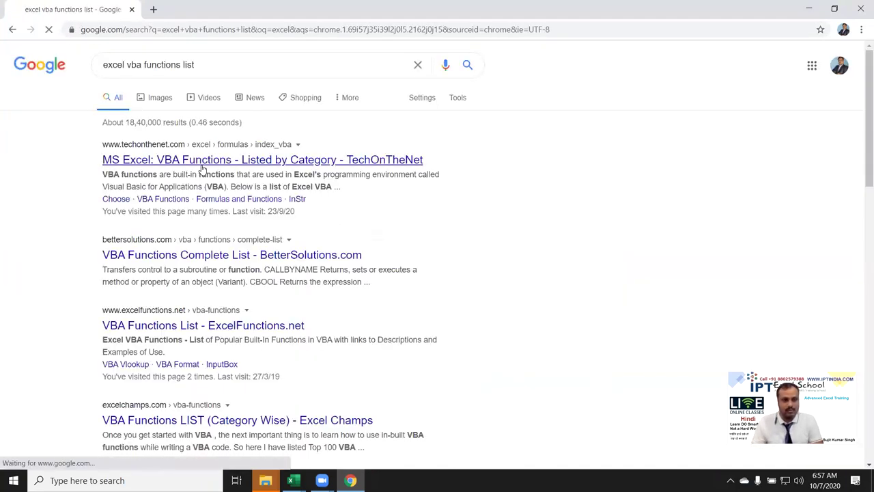
- Open the TechOnTheNet VBA functions page and scroll down to the Logical Functions list
click(201, 170)
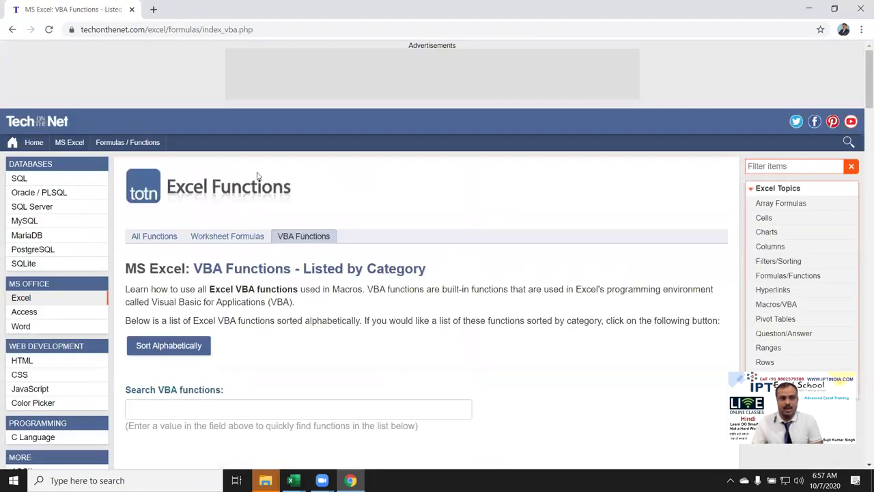
scroll(278, 230, down, 10)
scroll(278, 231, down, 5)
scroll(279, 231, down, 5)
scroll(279, 231, down, 10)
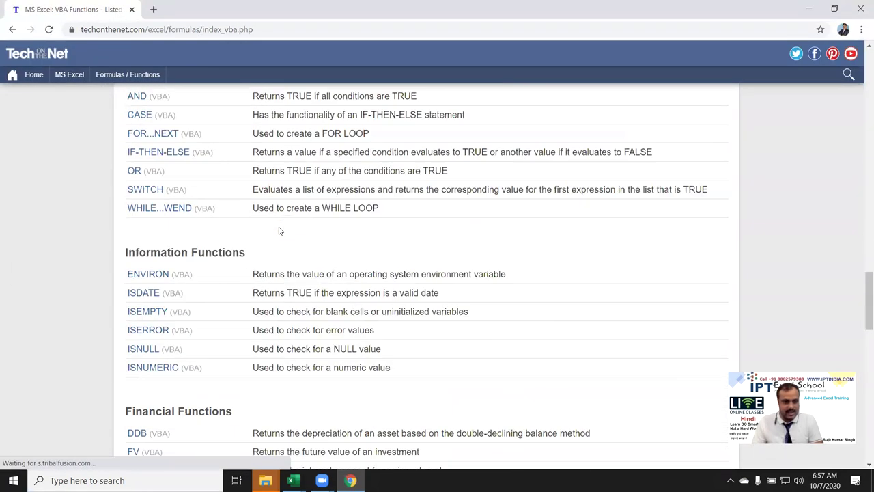
scroll(278, 231, down, 2)
scroll(278, 230, down, 3)
scroll(278, 232, down, 10)
scroll(278, 234, down, 4)
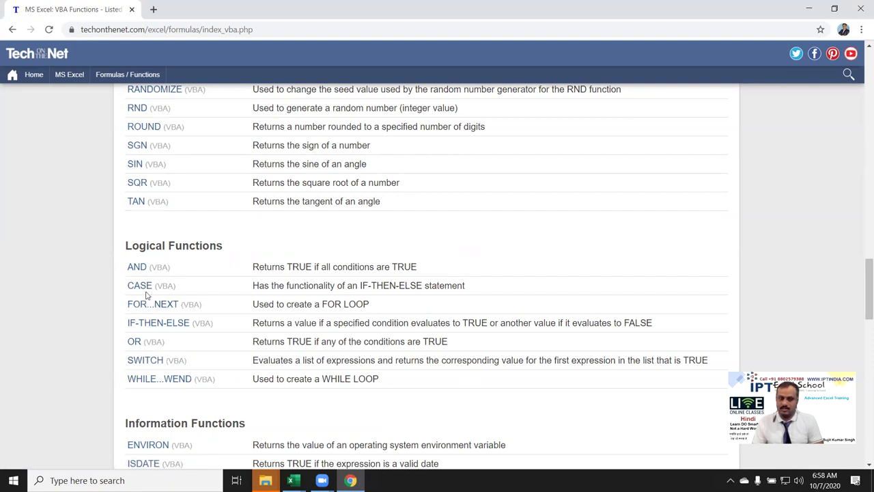
- Select the TechOnTheNet page's web address in the address bar
click(270, 29)
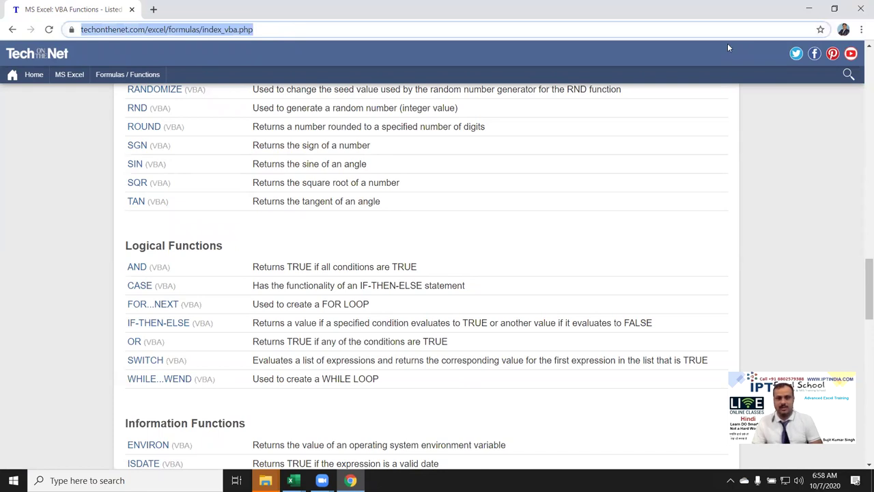
text(https://www.techonthenet.com/excel/formulas/index_vba.php)
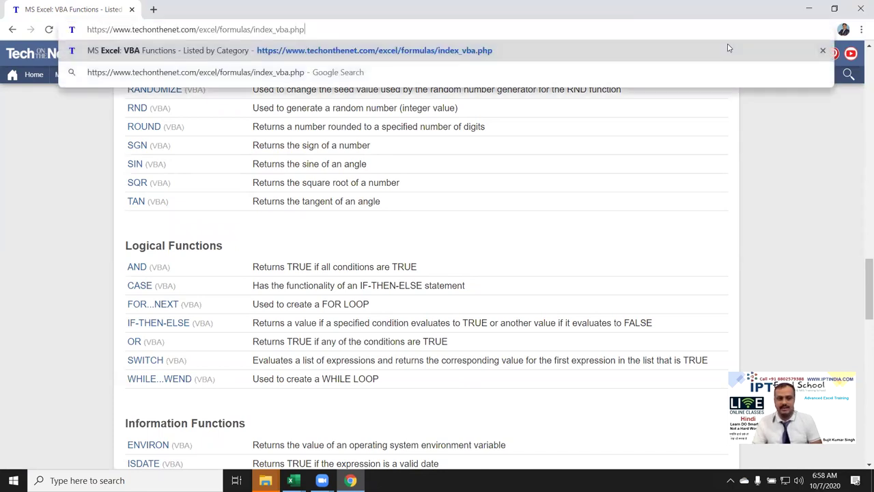
key(alt+Tab)
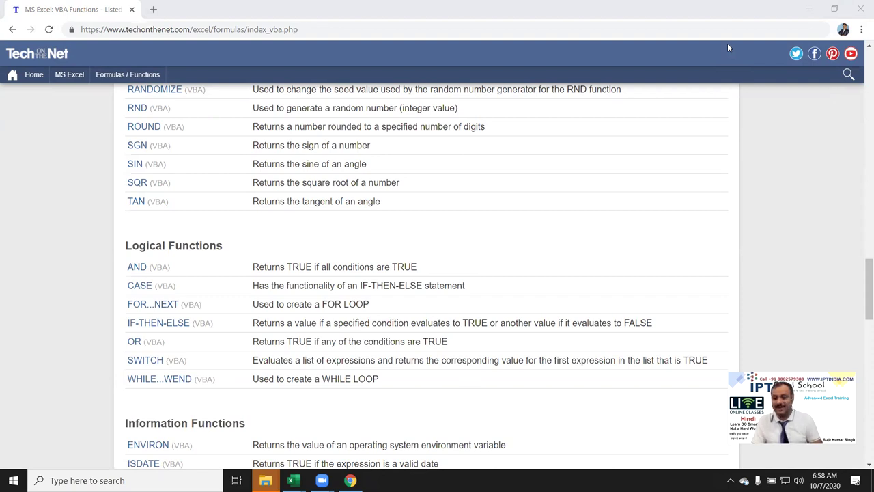
- Minimize Chrome with Win+D to reveal the Recycle Bin, ppt and Data1 desktop icons
key(super+d)
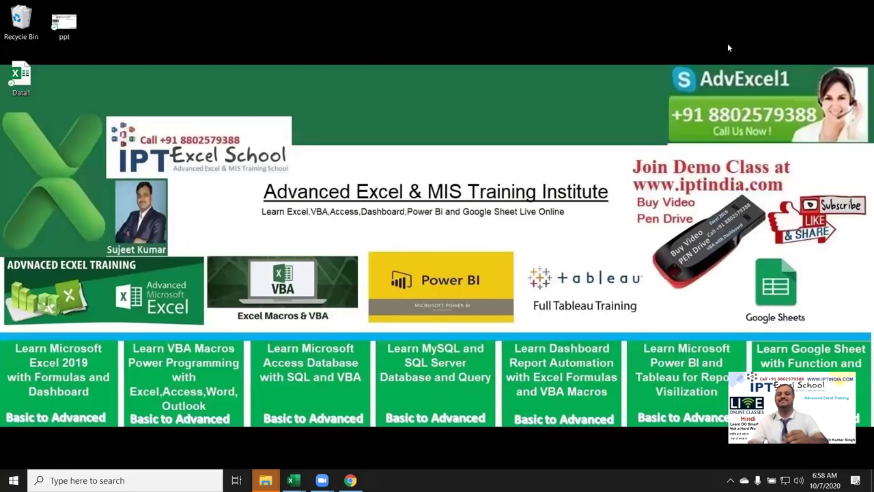